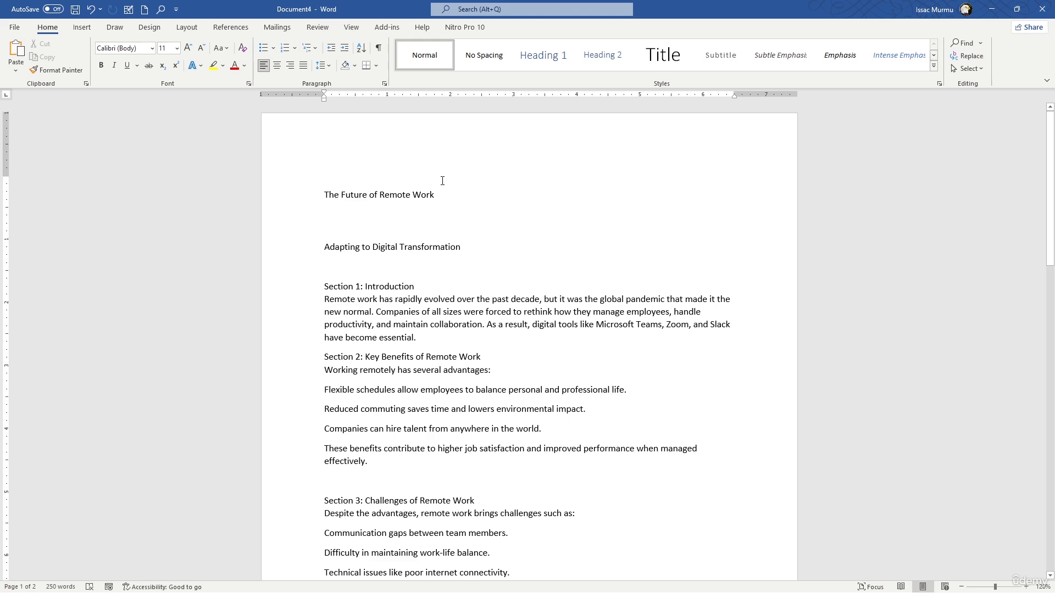
left_click(415, 194)
key("ctrl+a")
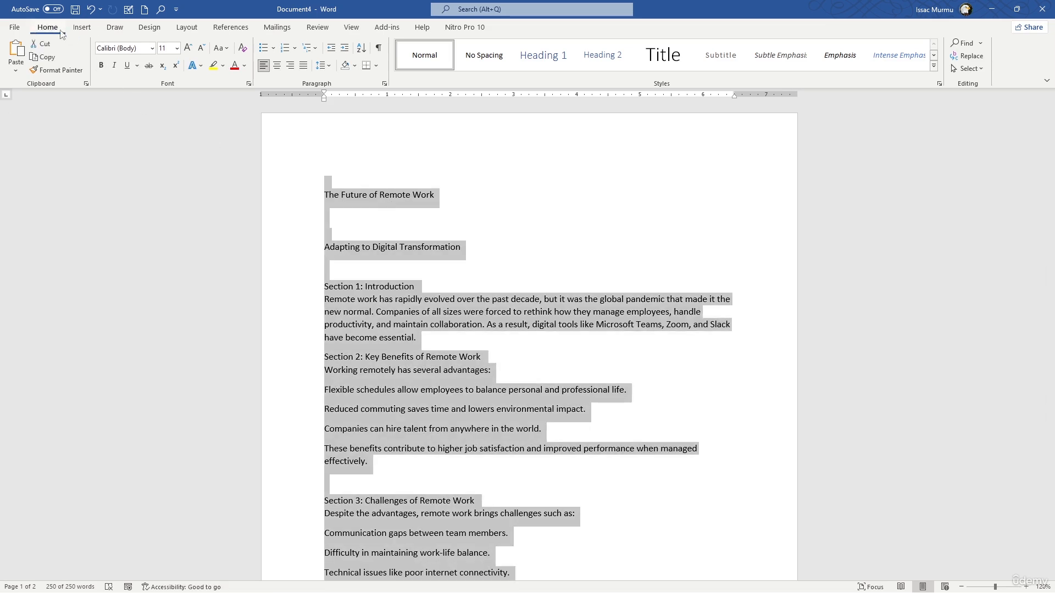
left_click(154, 49)
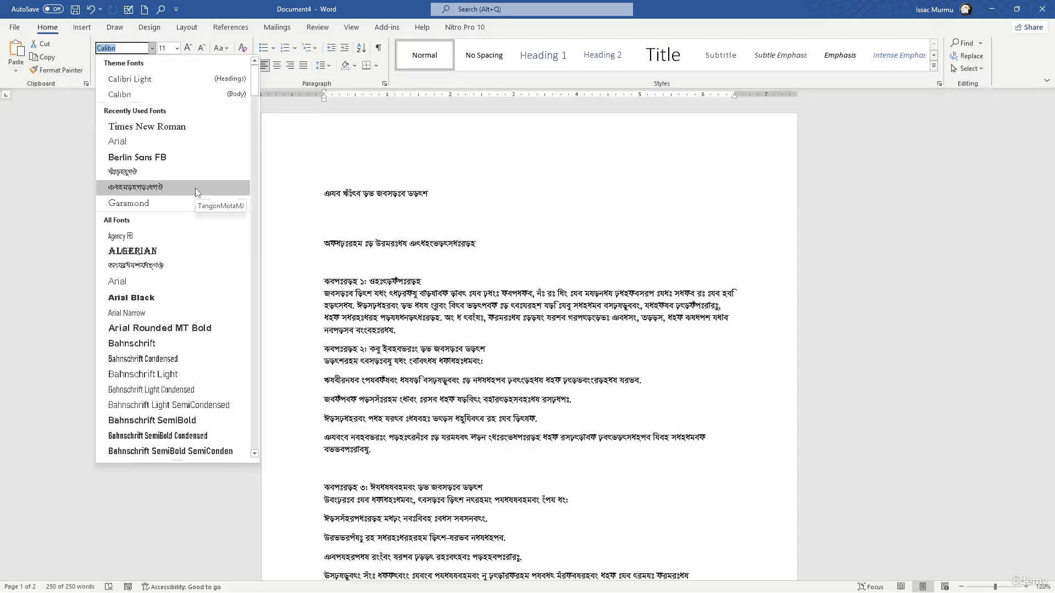
scroll(195, 188, "down", 6)
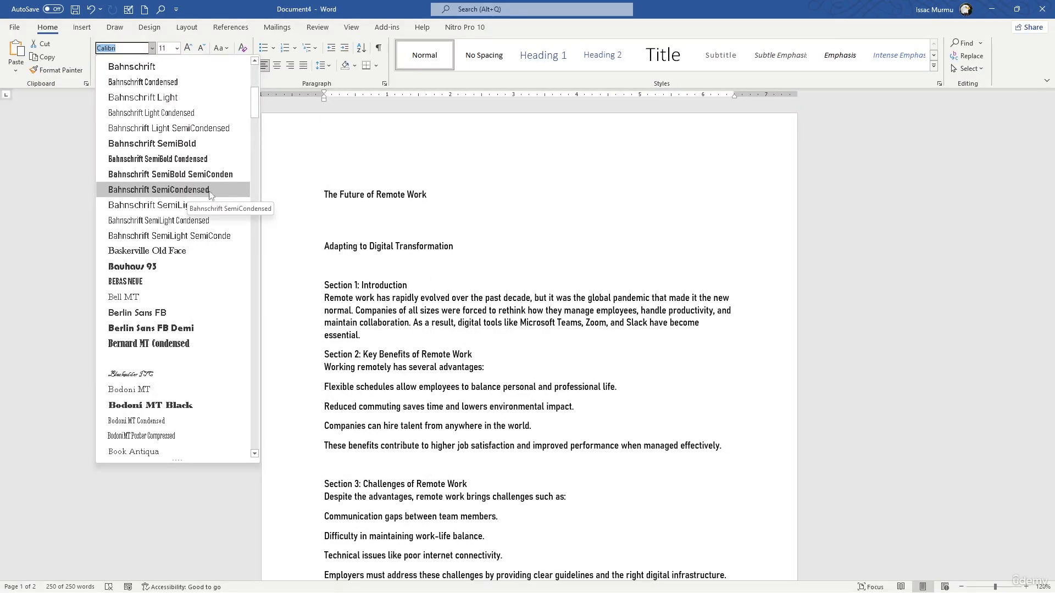
left_click(496, 209)
left_click(459, 191)
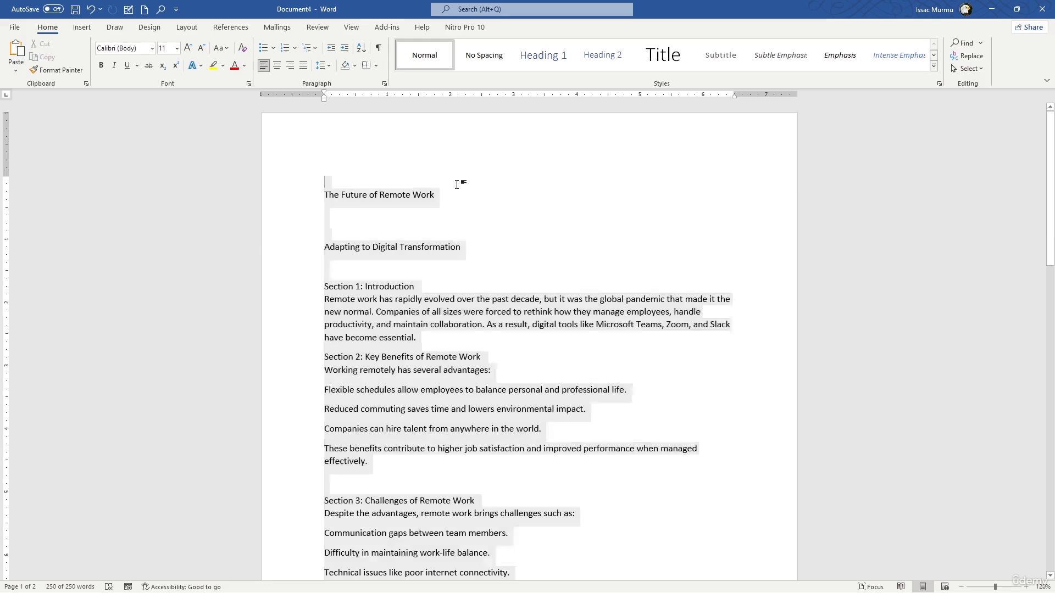
- Set the font of the title line "The Future of Remote Work" to Arial Black
left_click_drag(438, 190, 314, 199)
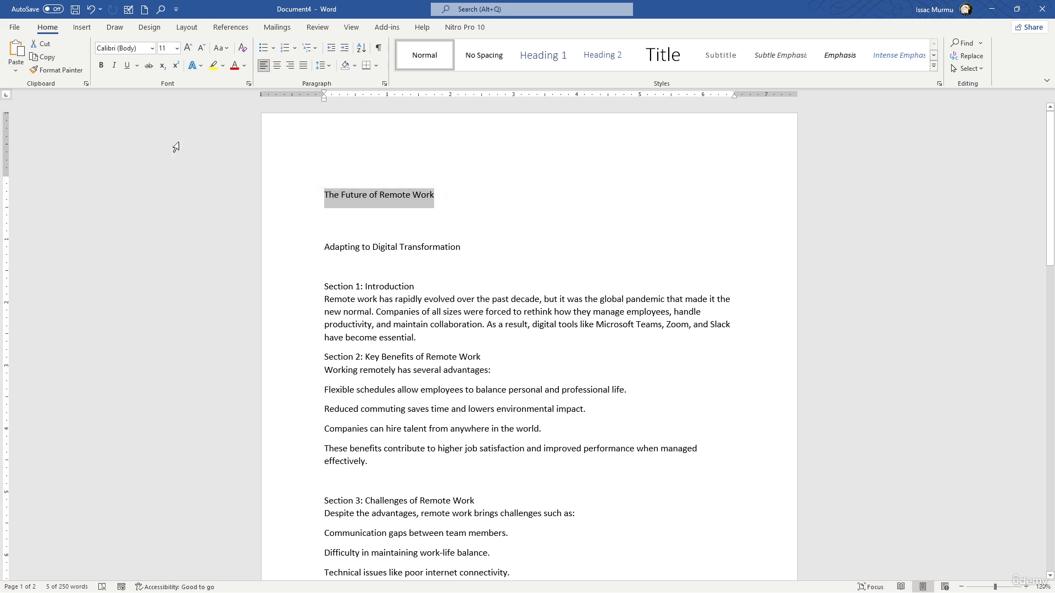
left_click(152, 48)
scroll(149, 250, "down", 1)
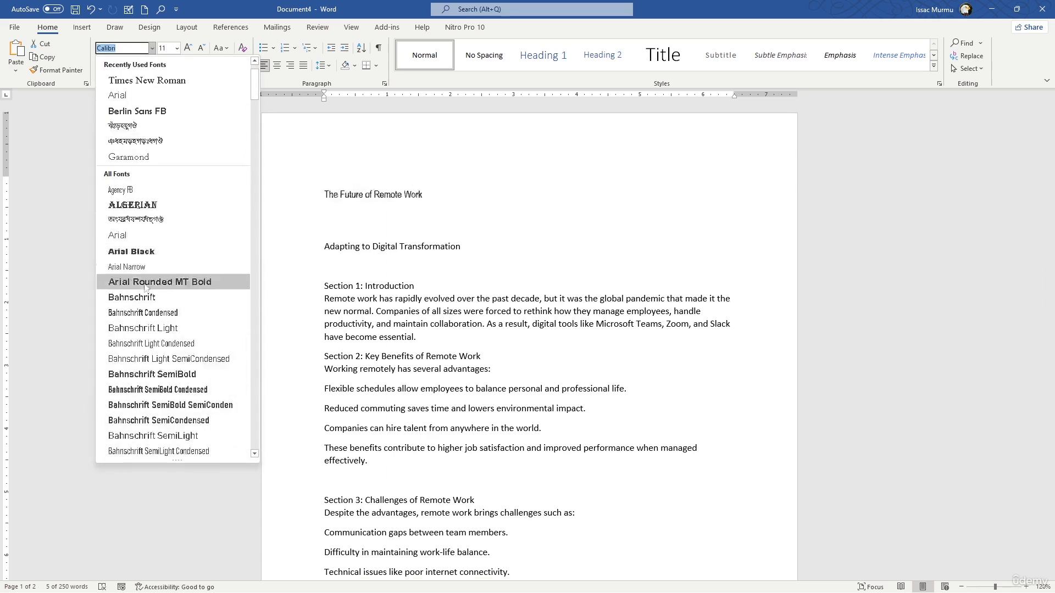
left_click(155, 249)
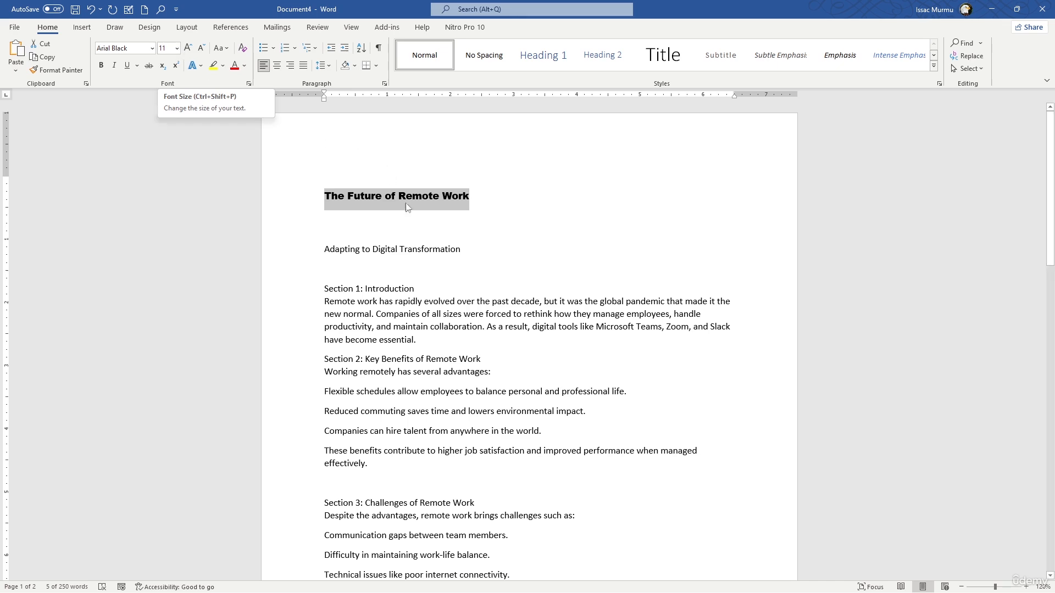
- Set the font size of the title "The Future of Remote Work" to 18
left_click(462, 258)
left_click_drag(470, 196, 335, 196)
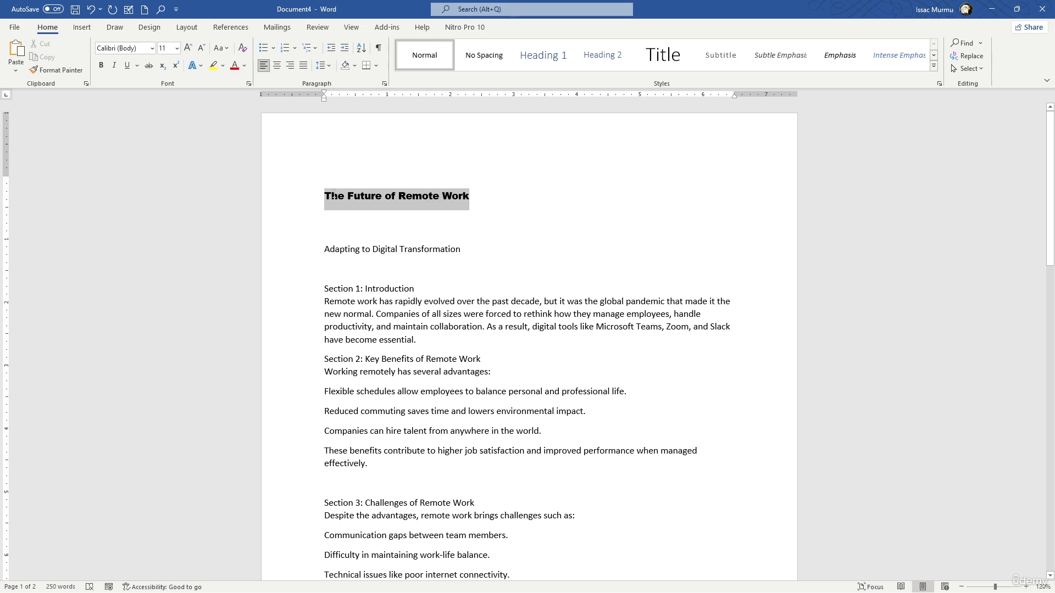
left_click(177, 48)
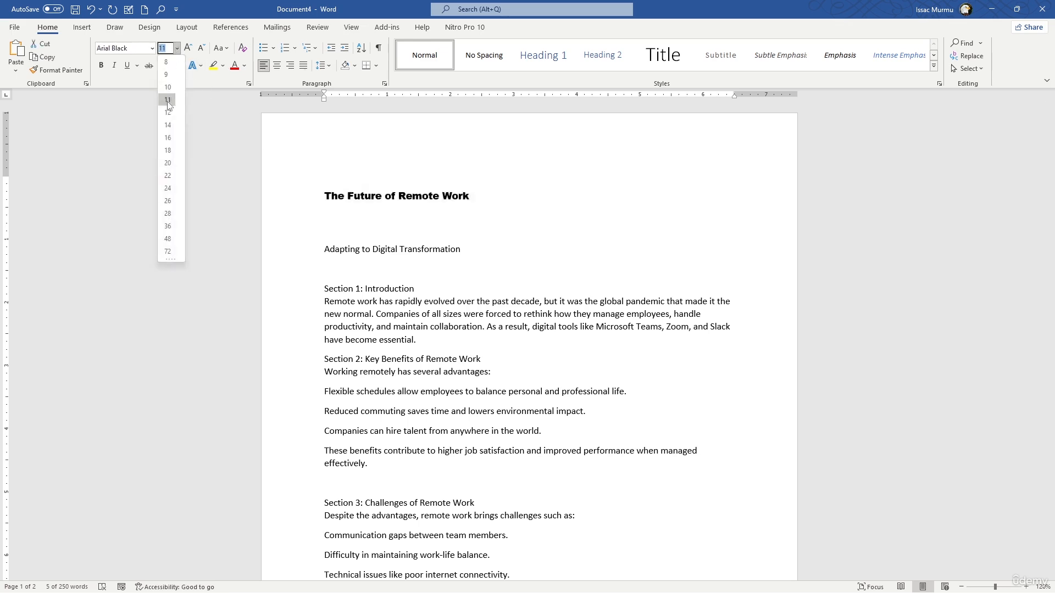
left_click(167, 150)
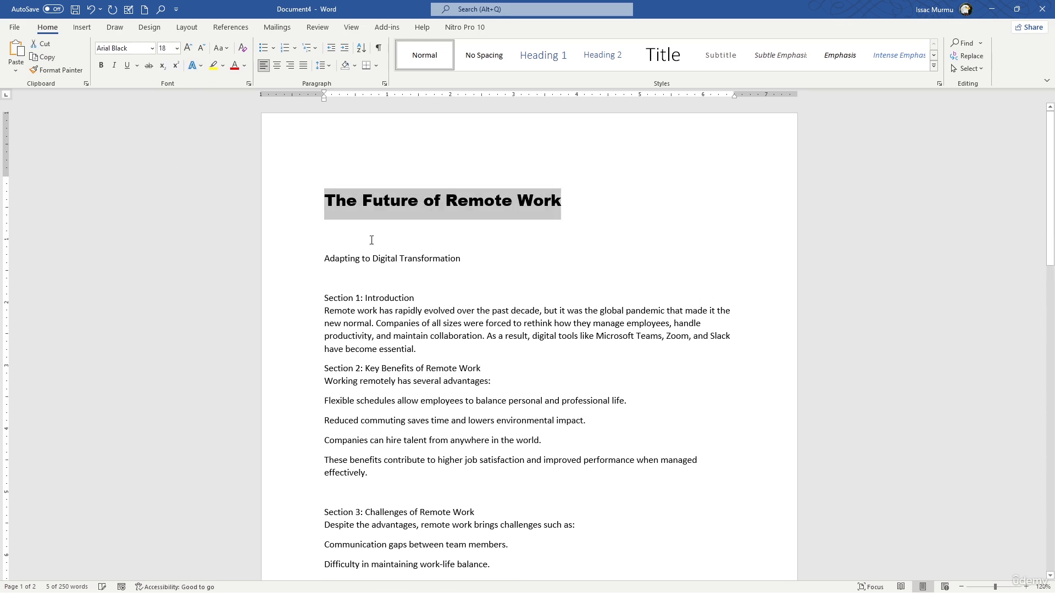
- Set the subtitle "Adapting to Digital Transformation" to font size 16 and delete one empty line above it
left_click(399, 260)
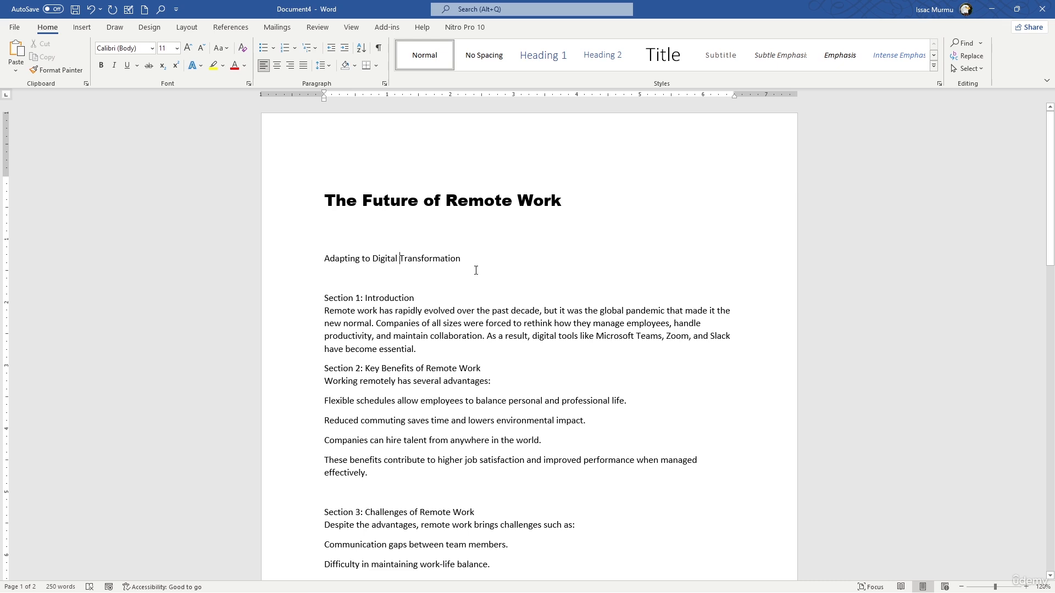
triple_click(413, 260)
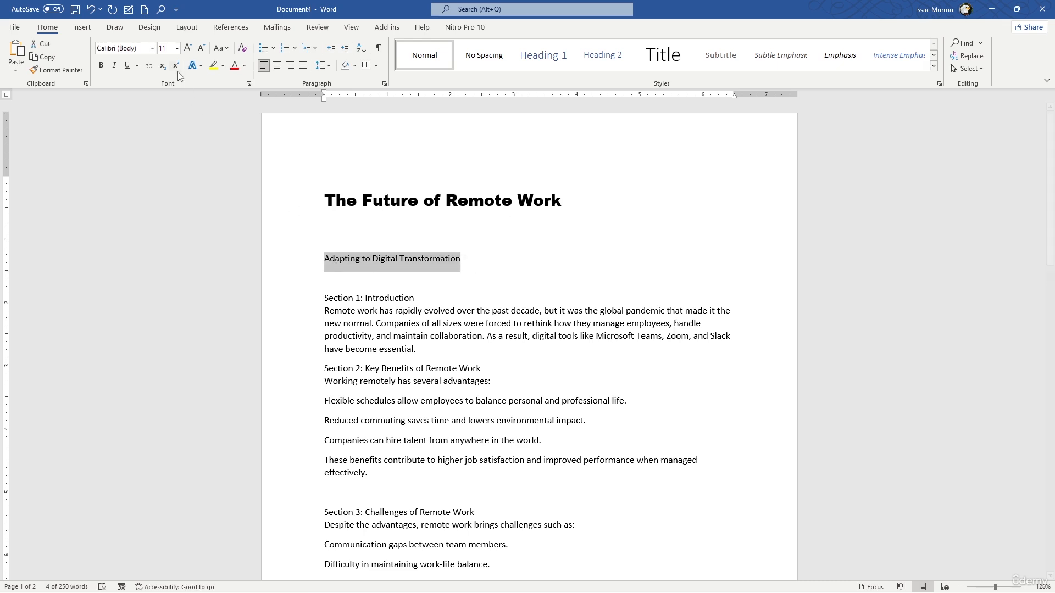
left_click(176, 49)
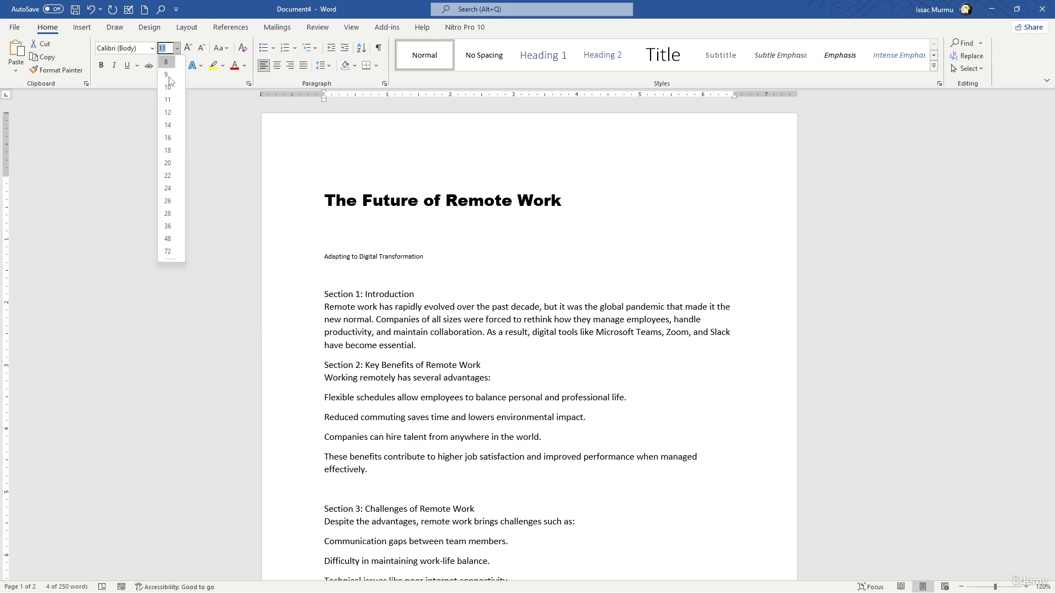
left_click(169, 139)
left_click(543, 290)
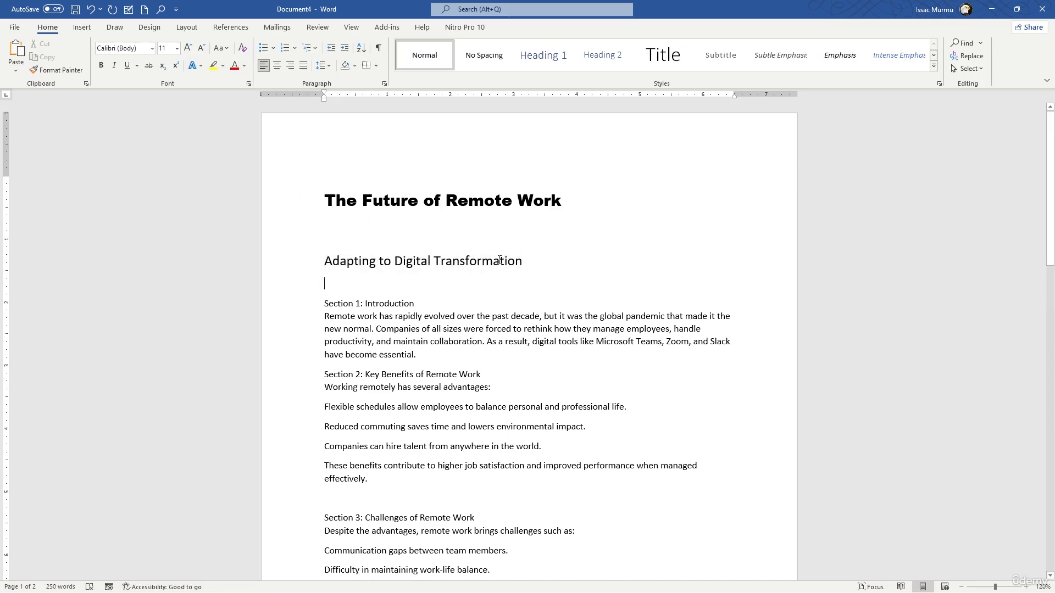
left_click(383, 232)
key("Delete")
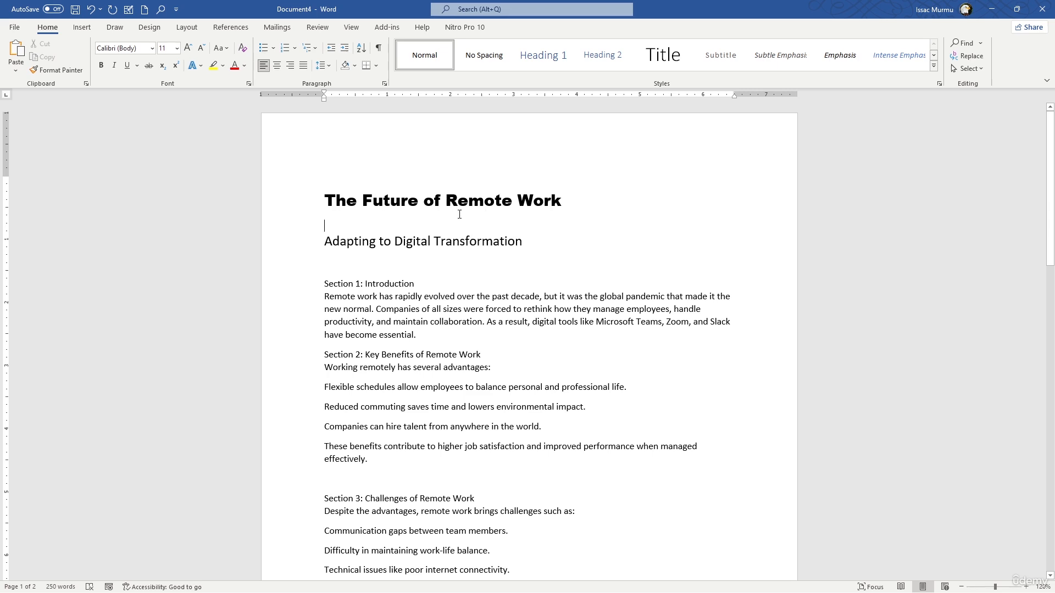
- Make the subtitle "Adapting to Digital Transformation" bold
left_click(433, 200)
left_click_drag(323, 201, 562, 201)
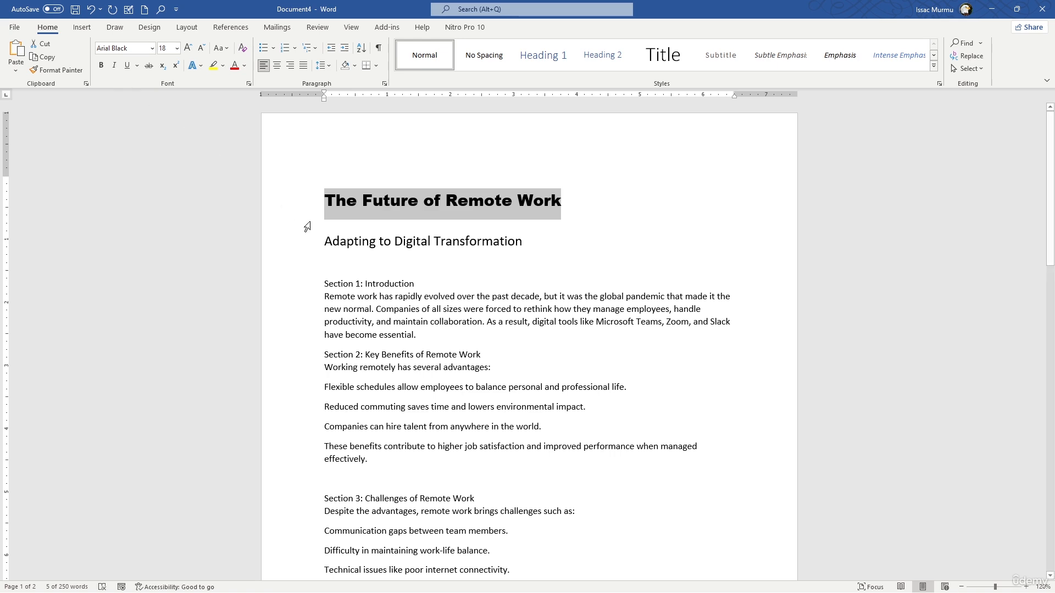
left_click_drag(324, 245, 523, 245)
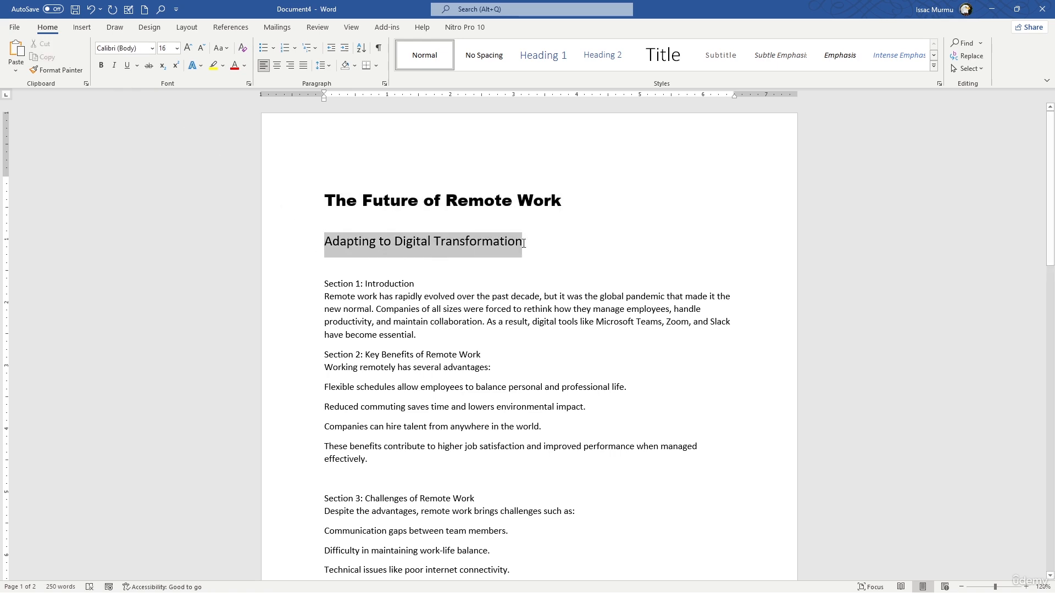
left_click(102, 71)
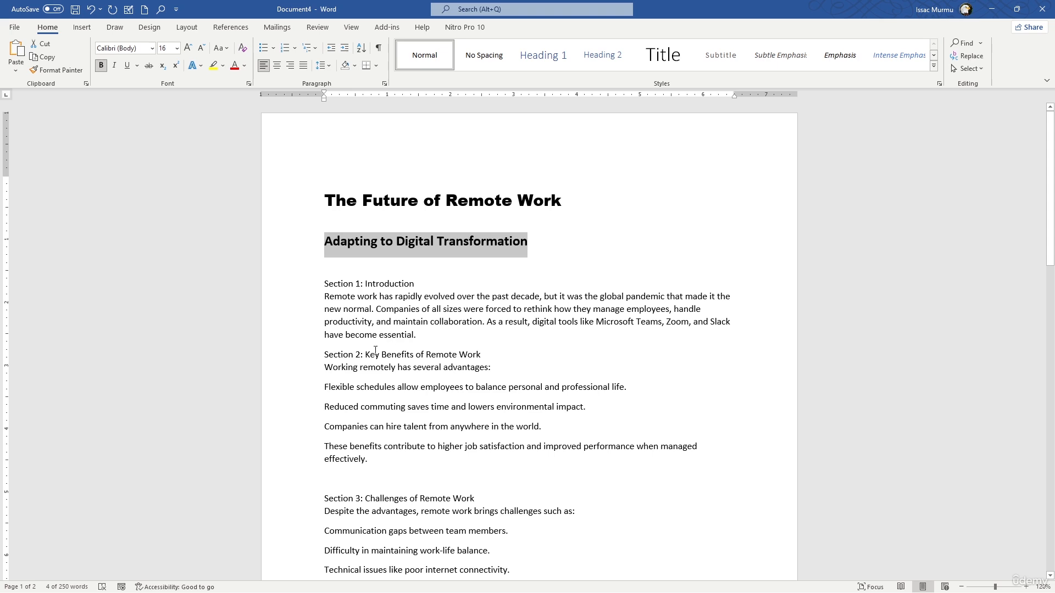
- Italicize the words "Working remotely has several advantages" under the Section 2 heading
left_click_drag(326, 368, 484, 379)
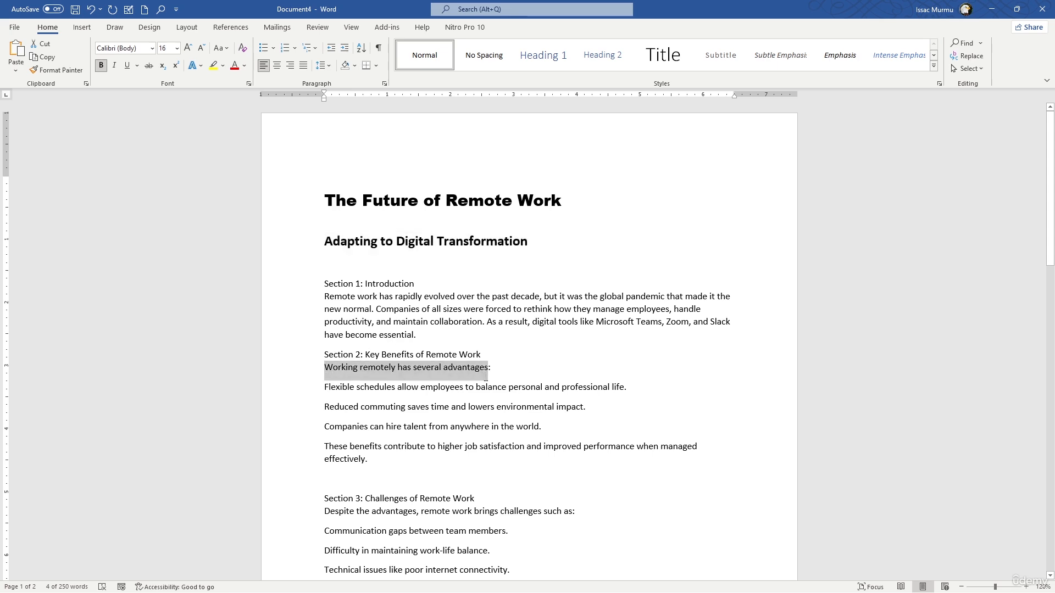
left_click(115, 65)
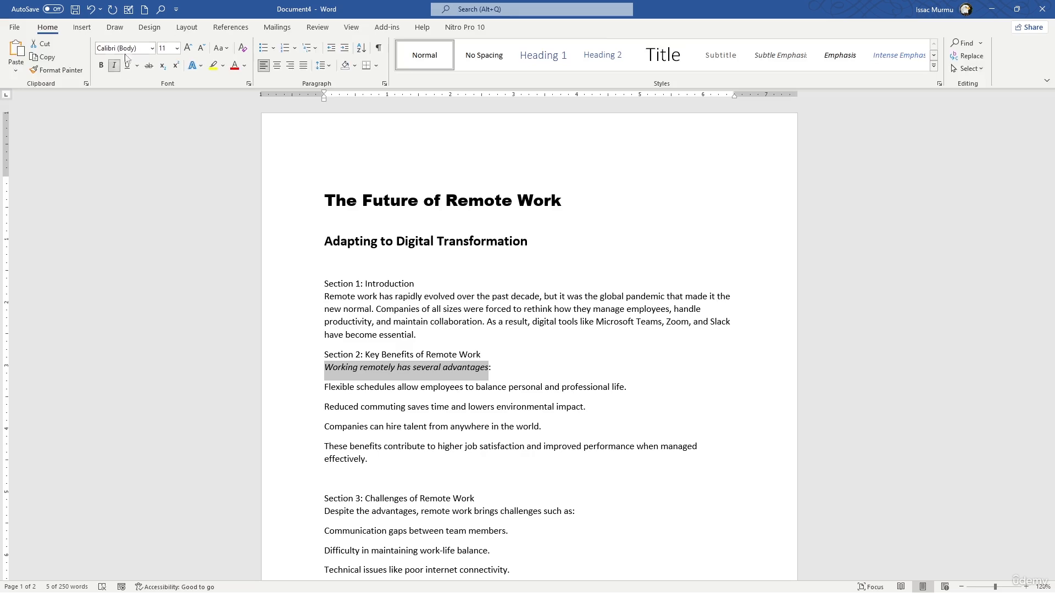
left_click(115, 27)
scroll(290, 192, "down", 3)
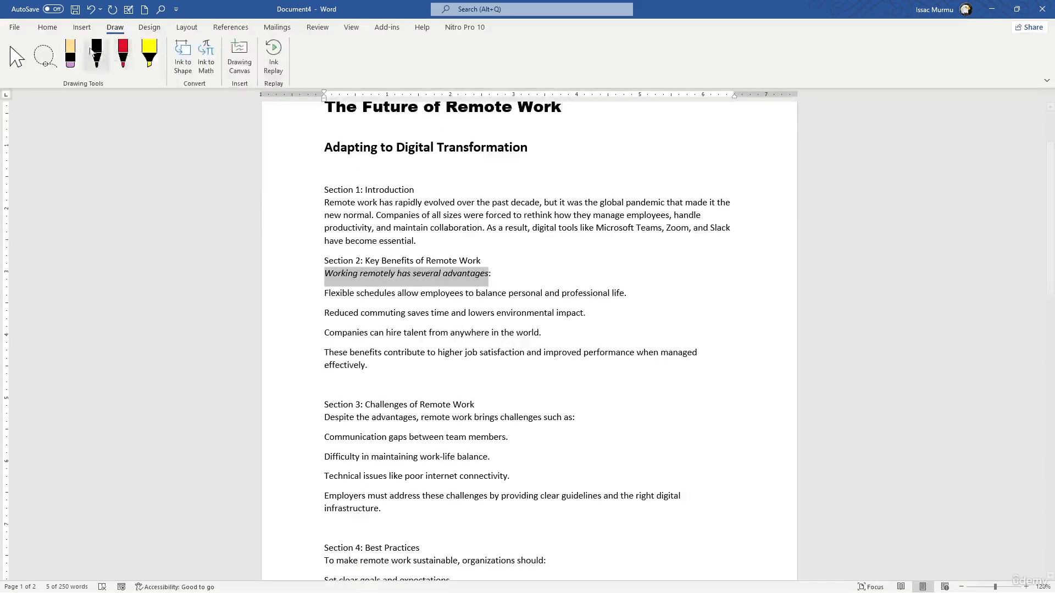
left_click(47, 27)
scroll(481, 375, "down", 4)
scroll(481, 374, "down", 15)
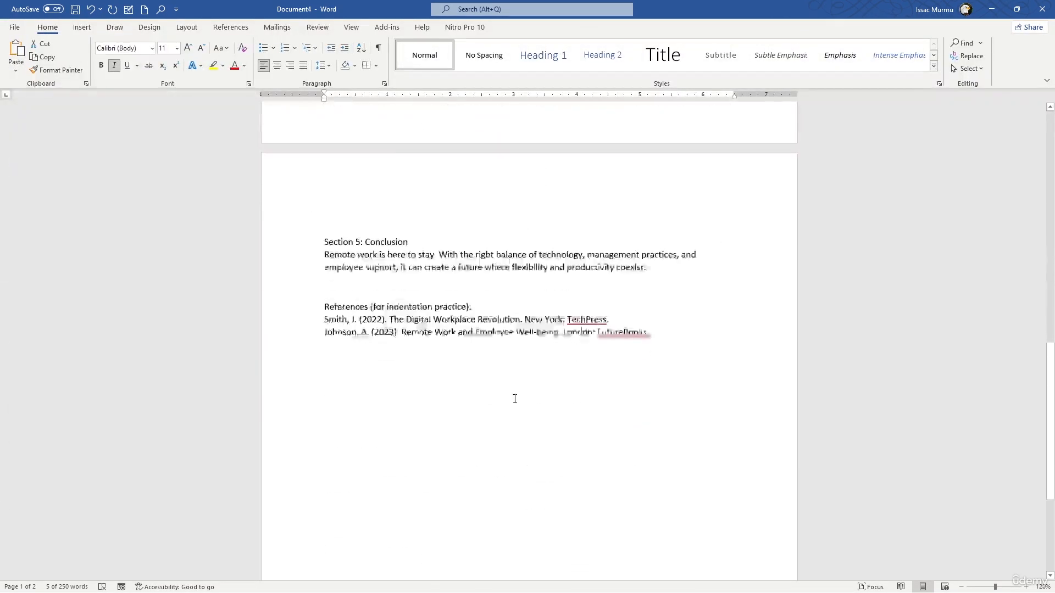
left_click(554, 332)
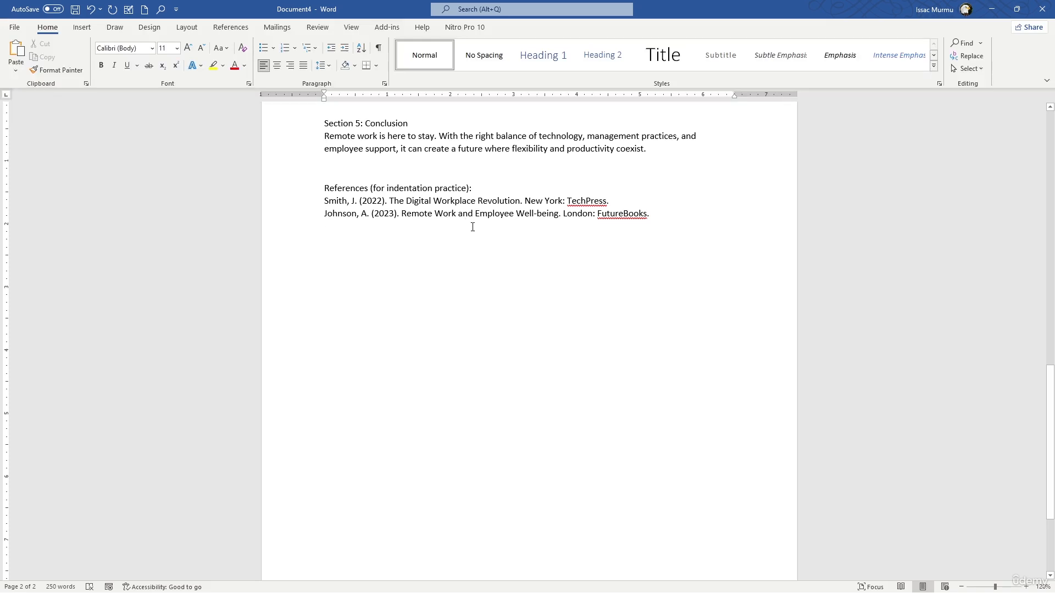
type("www.")
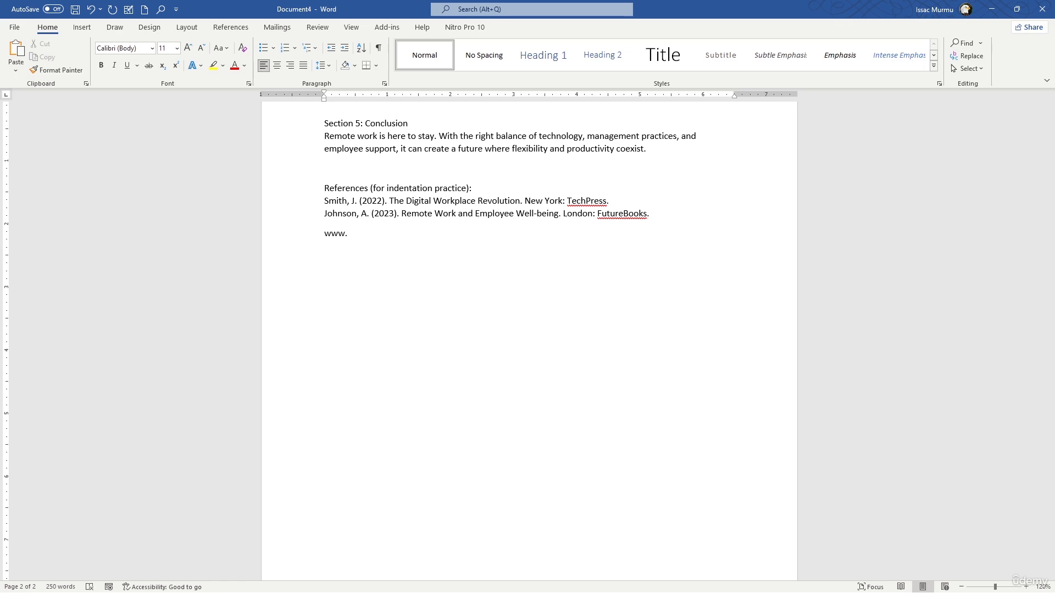
type("exaple.com")
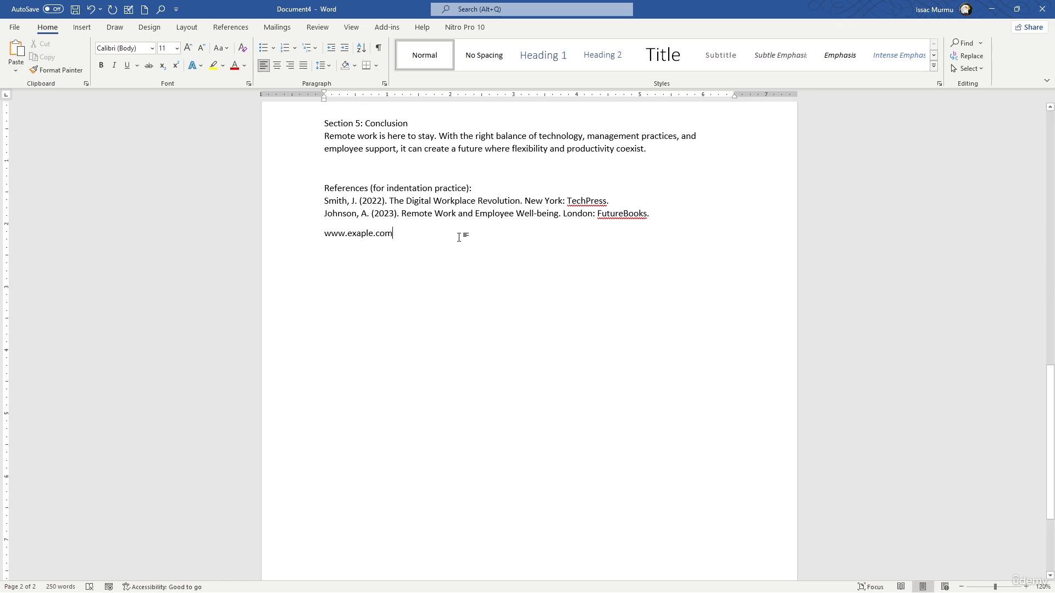
left_click(302, 235)
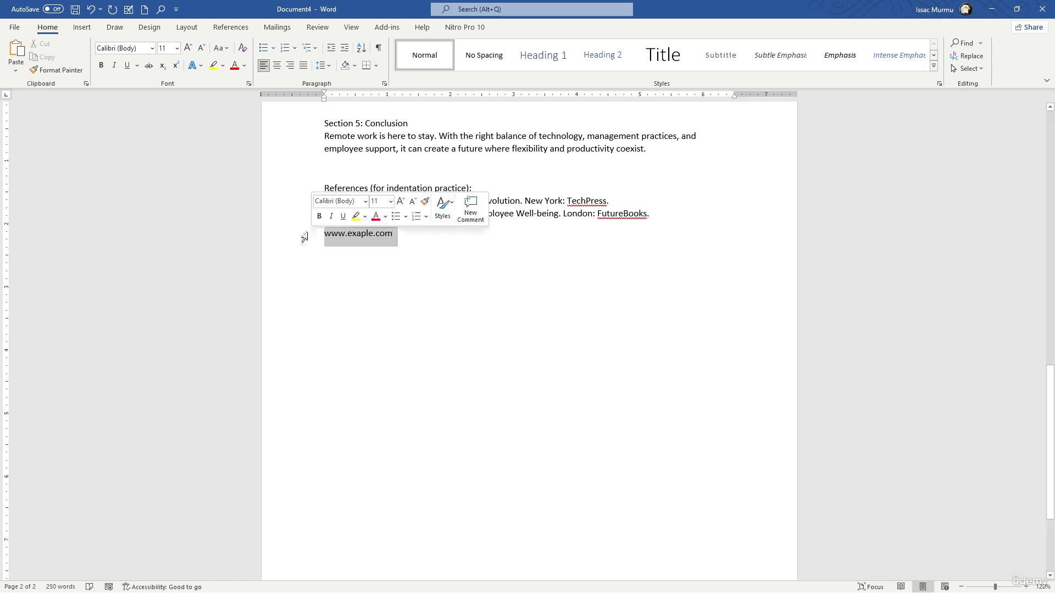
left_click(128, 65)
left_click(410, 249)
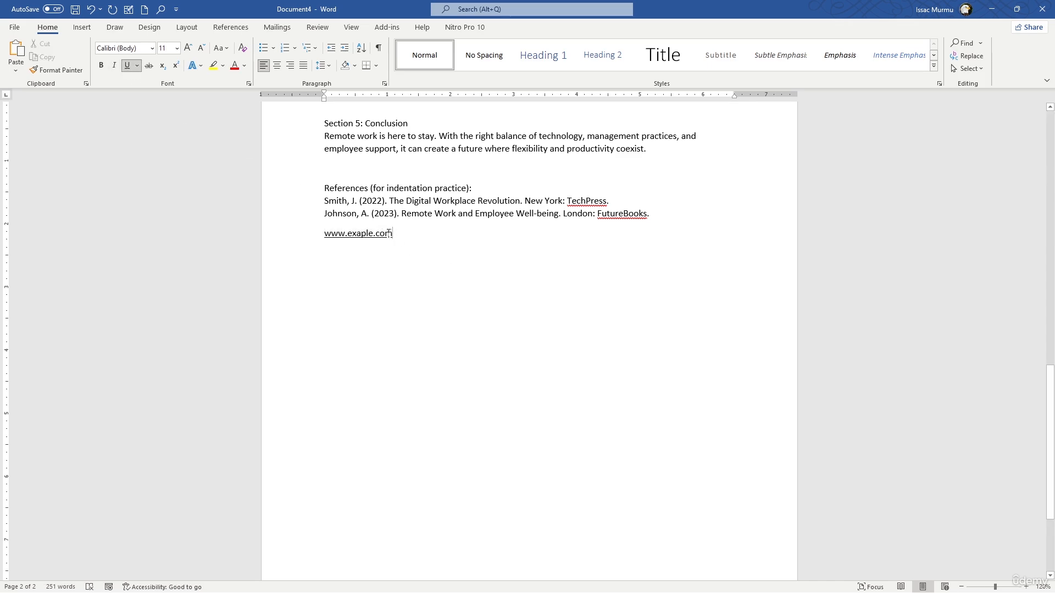
- Change the font color of the title "The Future of Remote Work" to the standard Blue
scroll(422, 232, "up", 3)
scroll(422, 232, "up", 12)
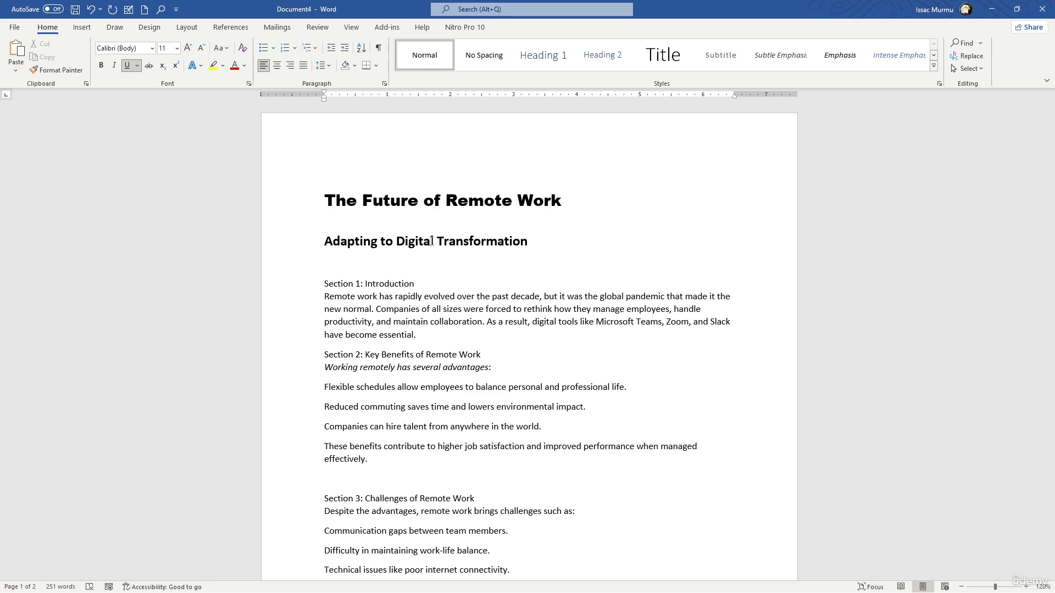
left_click(484, 200)
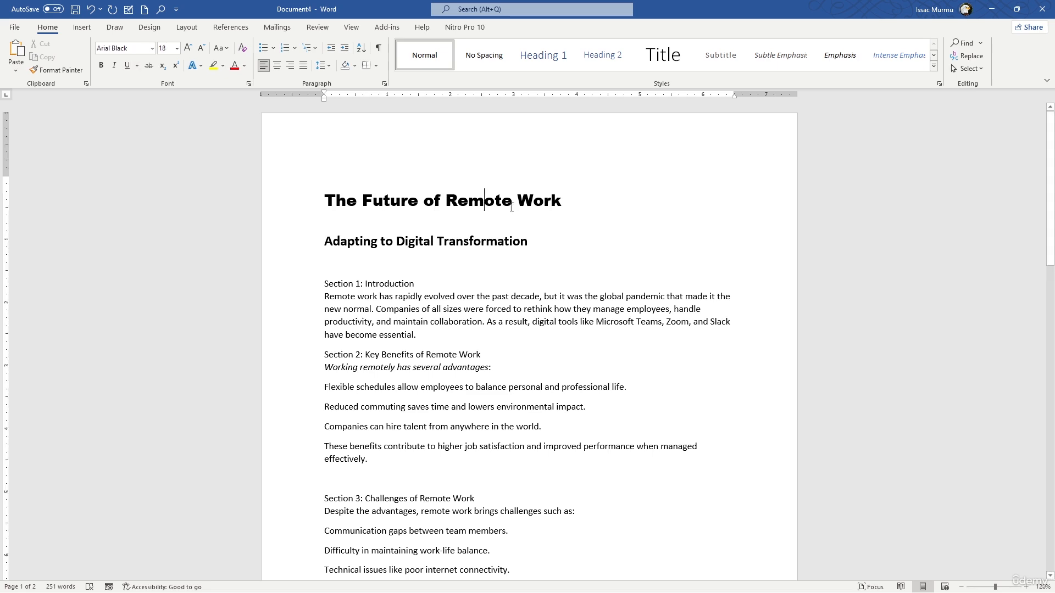
left_click_drag(560, 199, 344, 188)
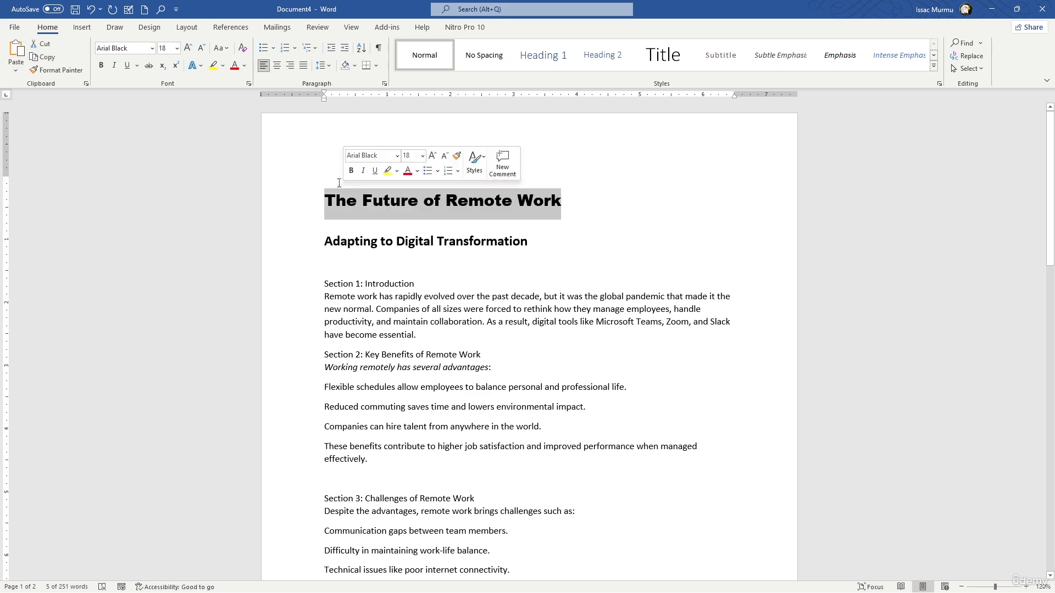
left_click(245, 66)
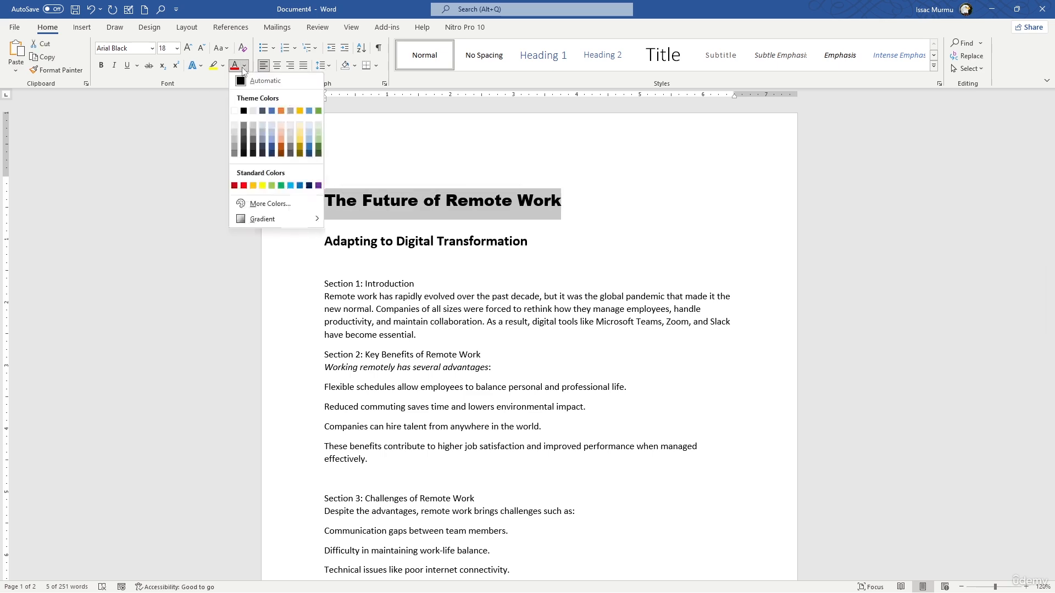
left_click(299, 185)
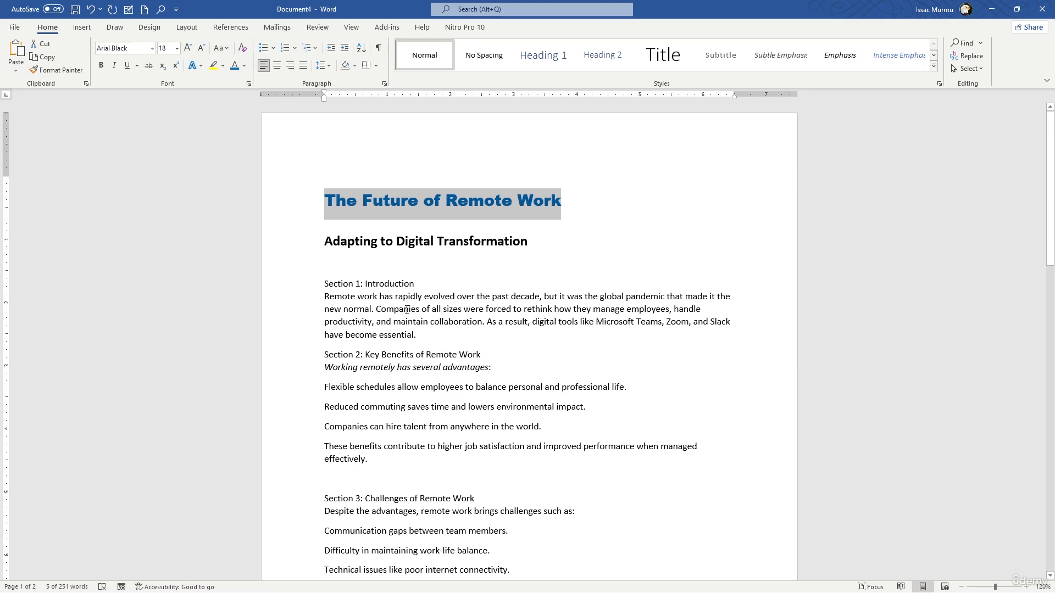
- Highlight the year "(2022)." in the first reference entry in yellow
scroll(417, 319, "down", 5)
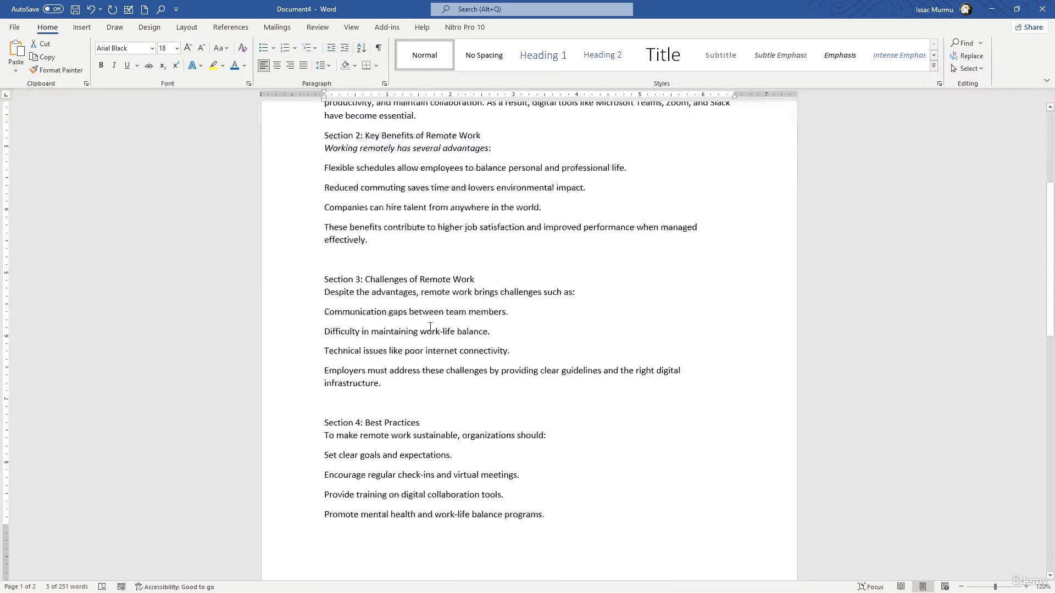
scroll(430, 326, "down", 10)
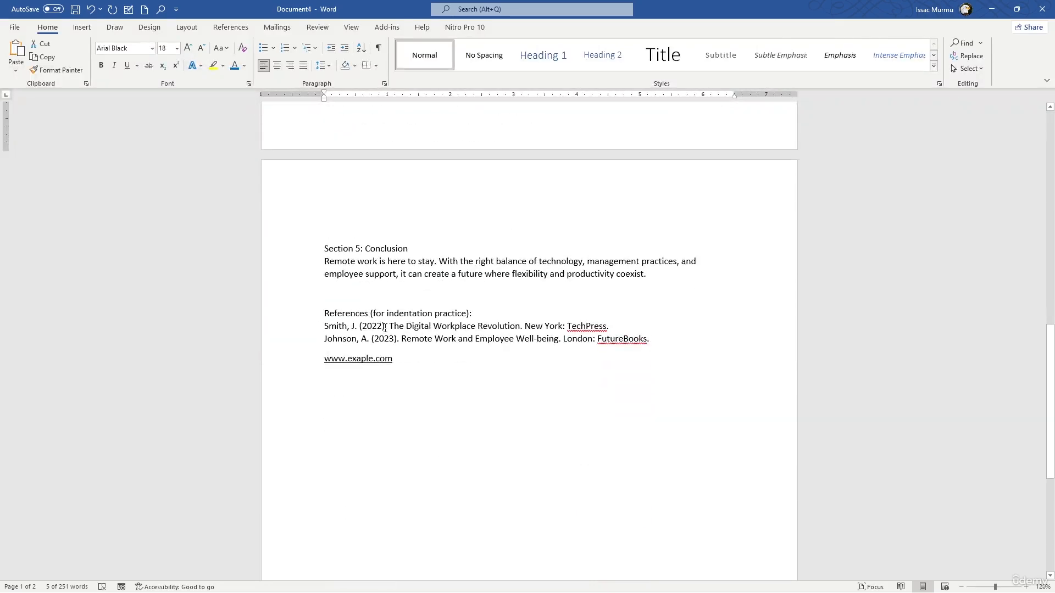
left_click_drag(388, 326, 360, 326)
left_click(213, 66)
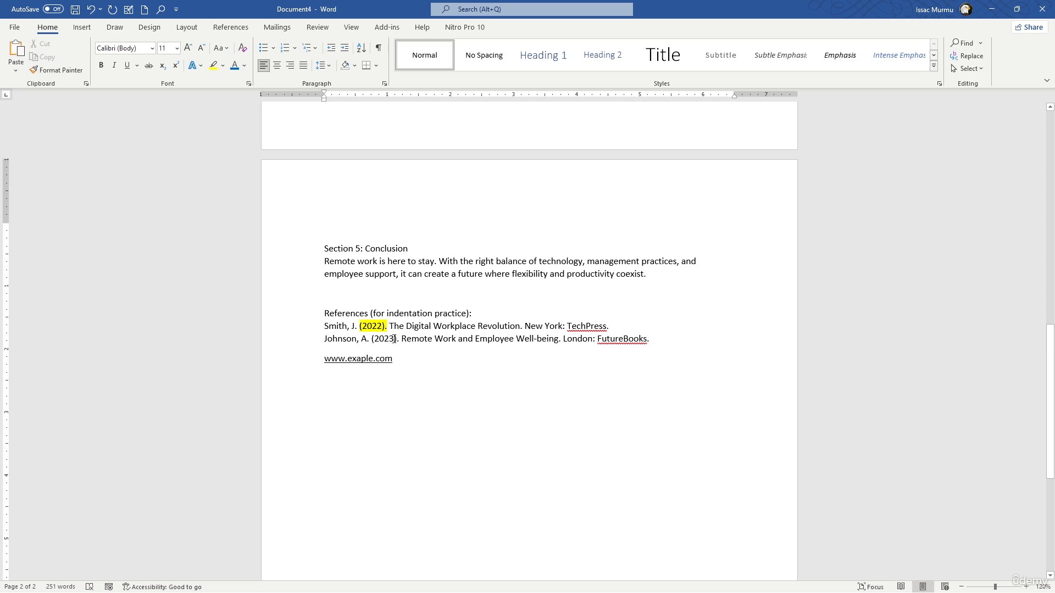
- Undo the yellow highlight on "(2022)." in the first reference entry and set its font color to yellow instead
key("ctrl+z")
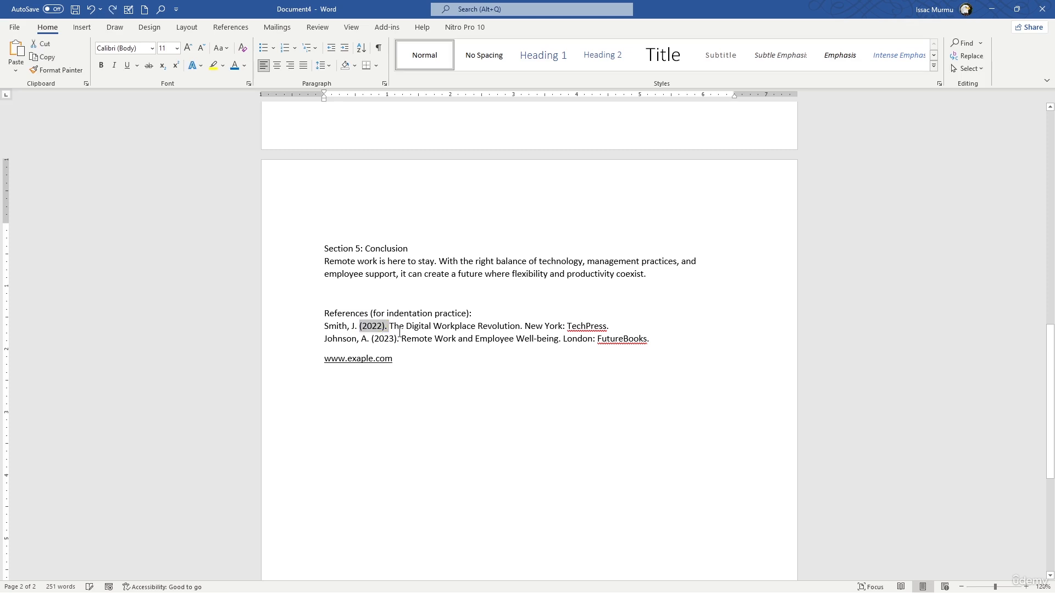
left_click(244, 65)
left_click(267, 184)
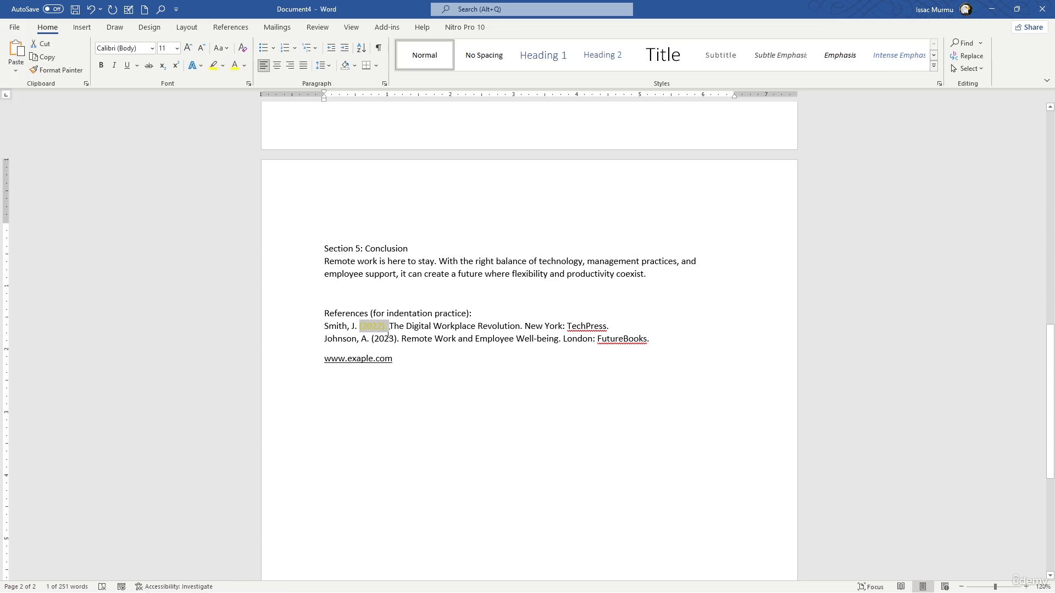
- Try repeating the yellow font color on "(2023)." in the second reference entry, and undo the recent color changes
left_click_drag(400, 339, 371, 339)
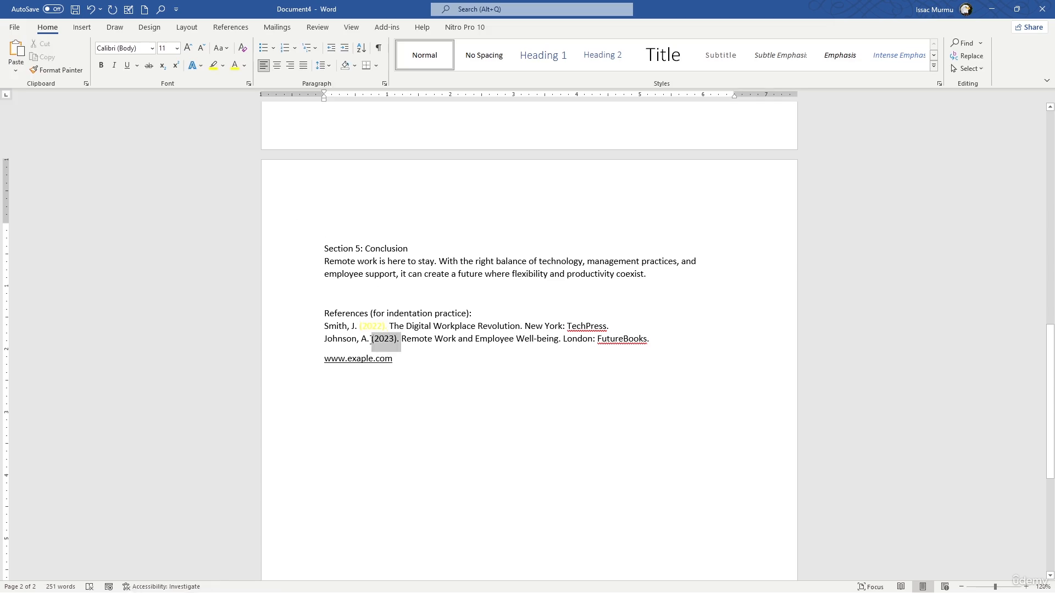
key("F4")
key("ctrl+z")
key("ctrl+z")
key("ctrl+z")
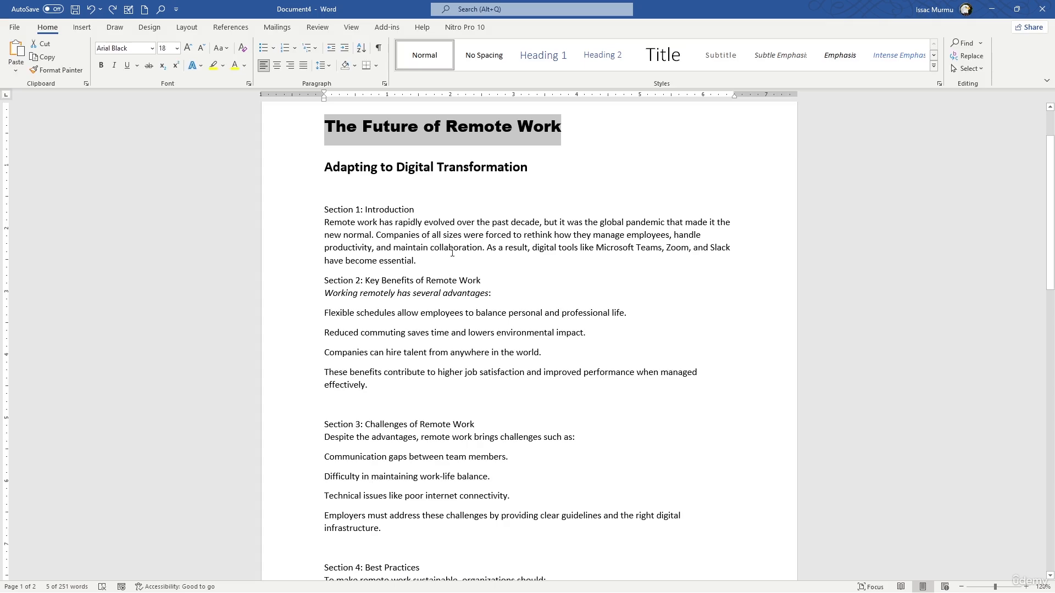
- Undo back past the entry of the web address, and redo the changes through the yellow font color on "(2022)."
left_click(244, 65)
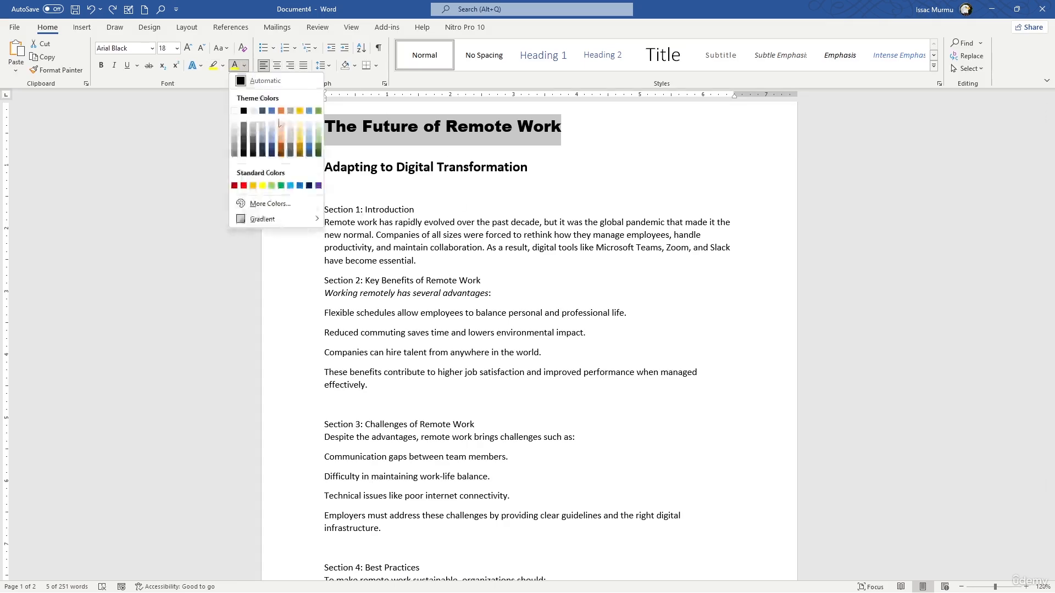
left_click(472, 281)
key("ctrl+z")
key("ctrl+z")
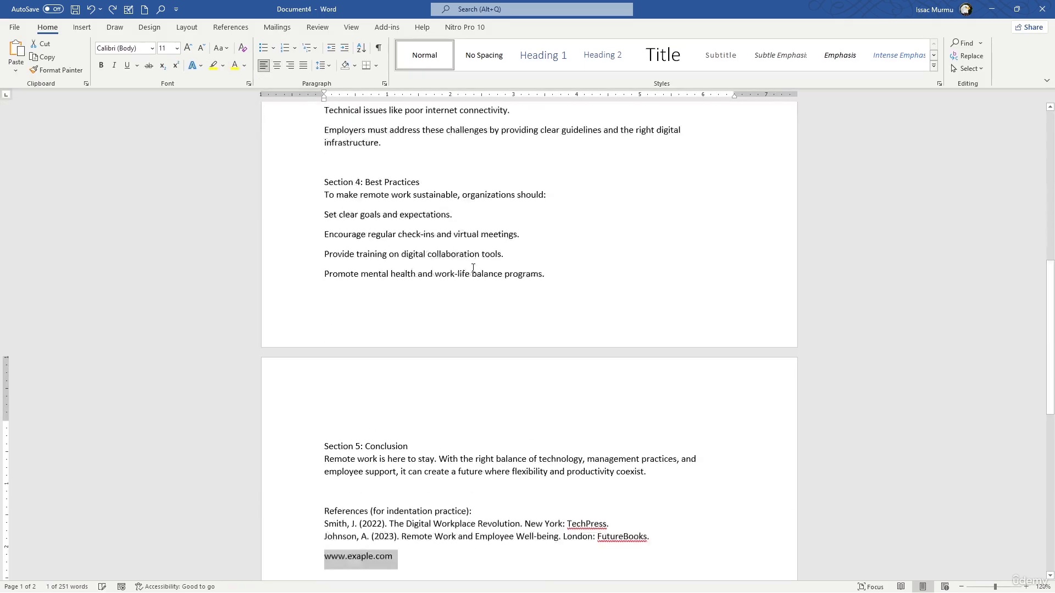
key("ctrl+z")
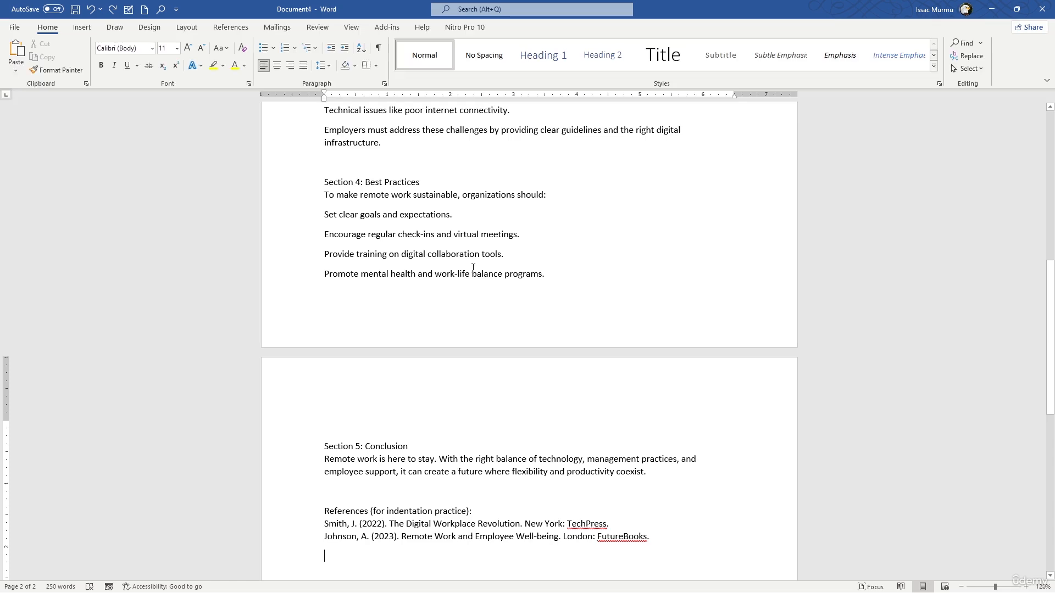
key("ctrl+y")
key("ctrl+y")
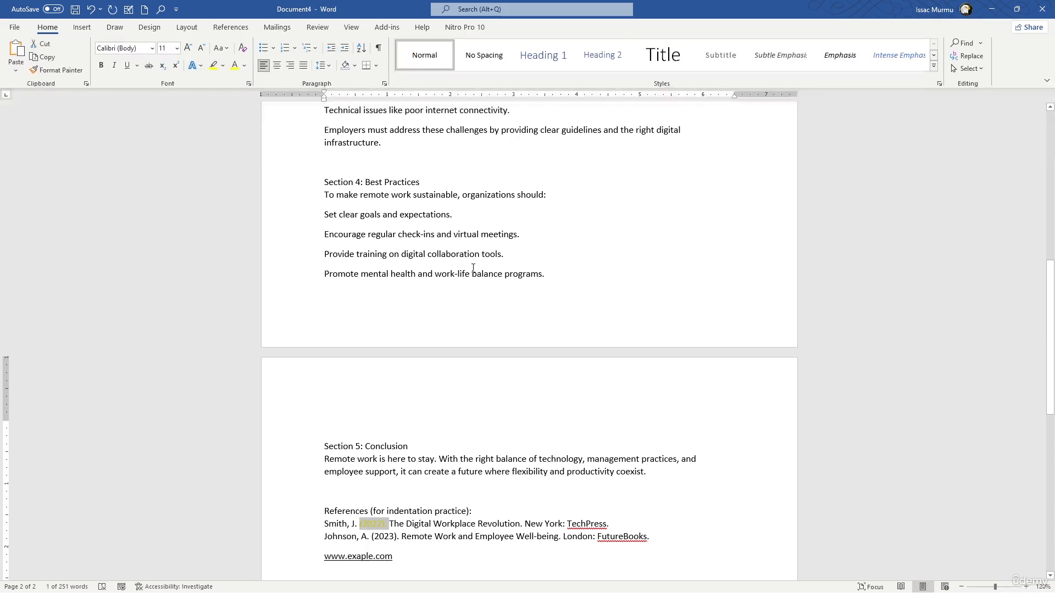
- Change the font color of the heading "Section 4: Best Practices" to a medium gray theme color
scroll(473, 268, "up", 12)
left_click(489, 273)
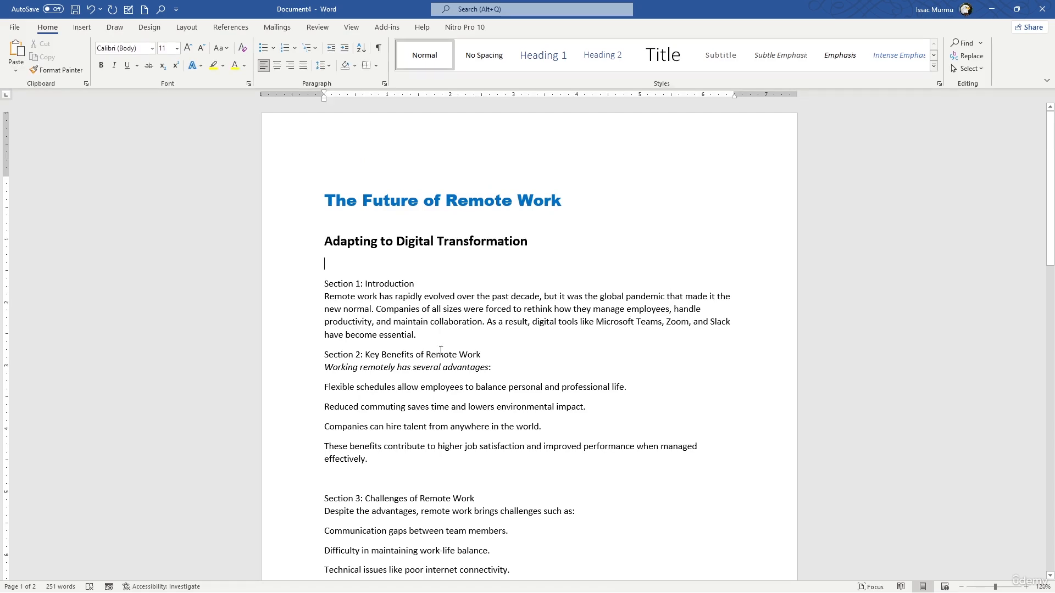
scroll(444, 360, "down", 4)
scroll(445, 358, "down", 1)
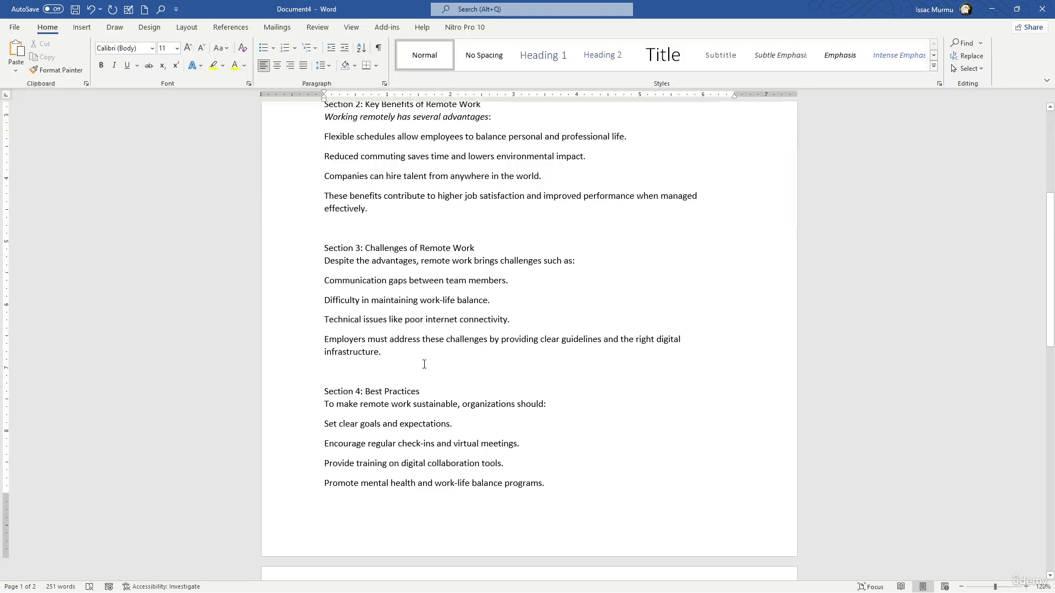
left_click_drag(423, 395, 323, 391)
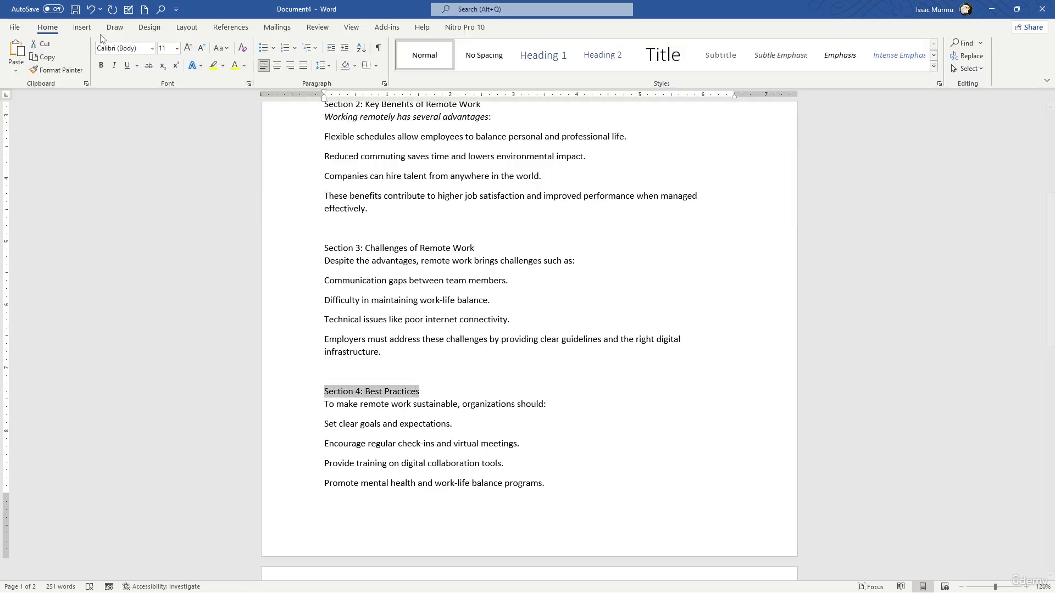
left_click(244, 65)
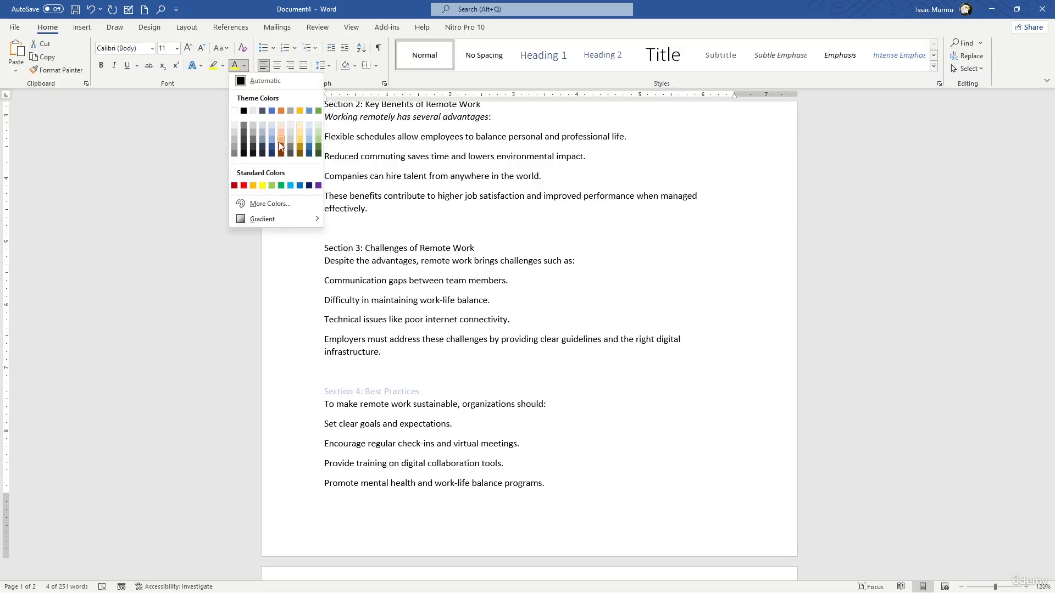
left_click(246, 124)
left_click(450, 381)
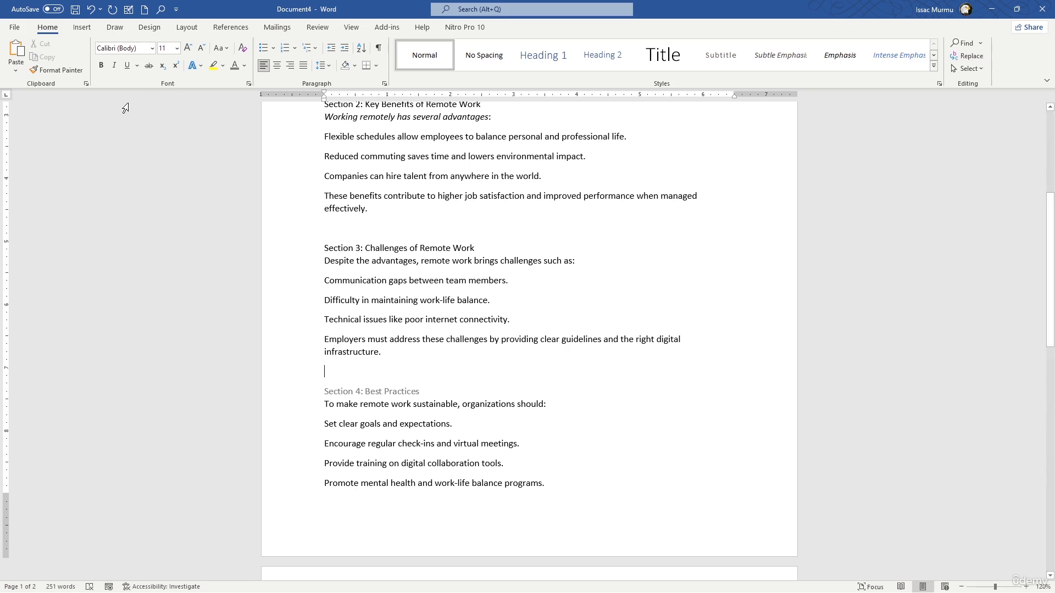
left_click(152, 48)
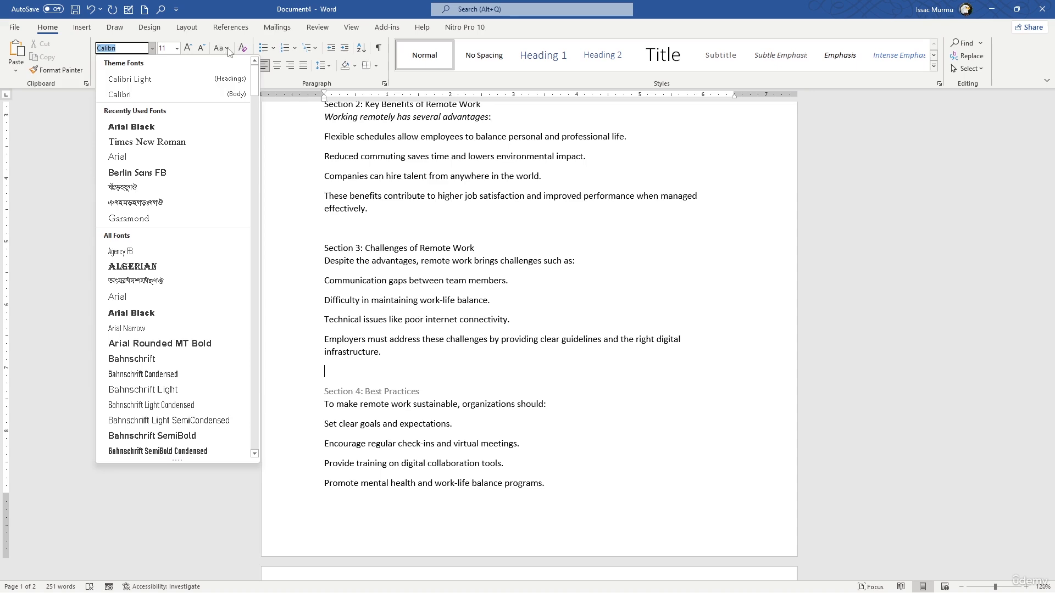
left_click(259, 135)
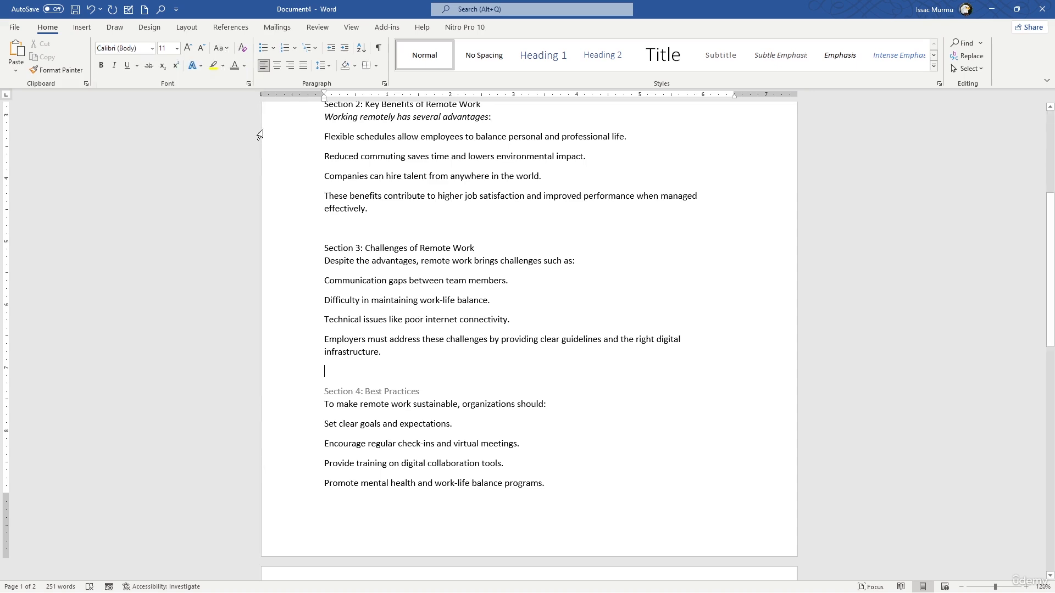
left_click(203, 68)
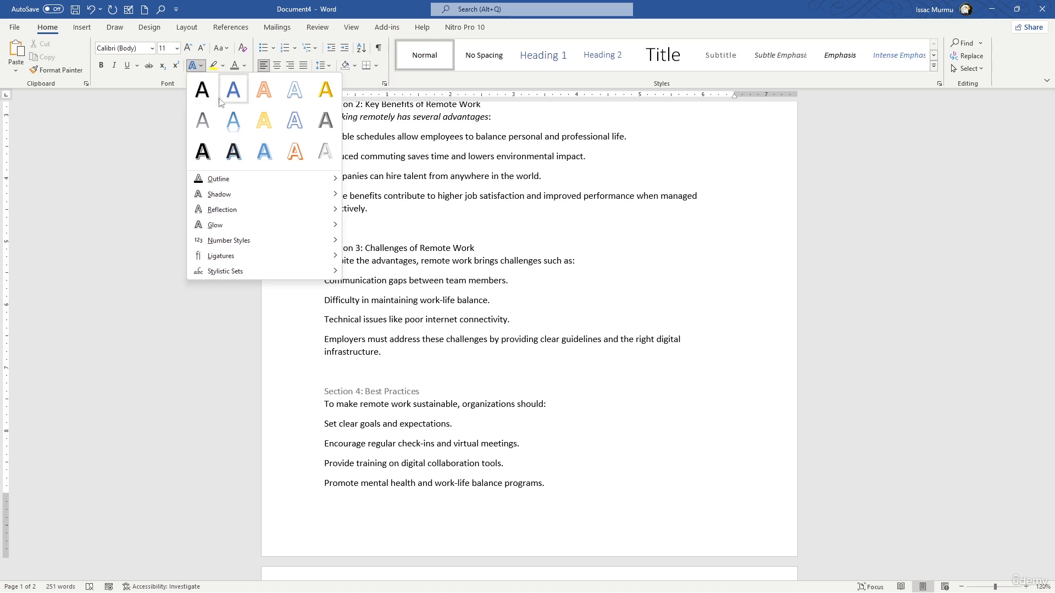
left_click(467, 215)
- Apply the black text effect with a blue shadow to the title "The Future of Remote Work"
scroll(467, 215, "up", 5)
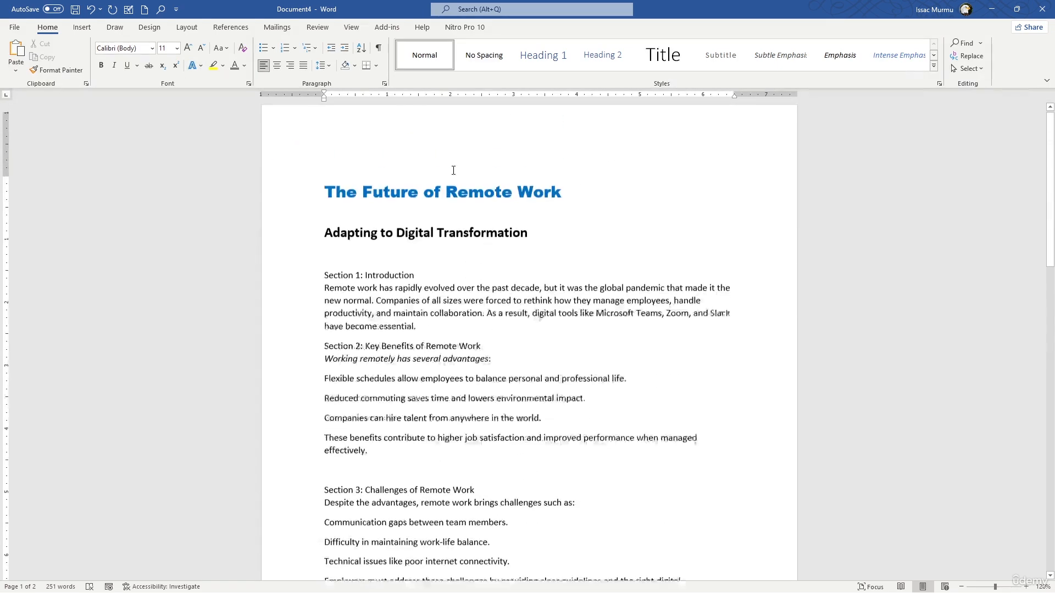
left_click(569, 202)
left_click_drag(569, 203, 306, 199)
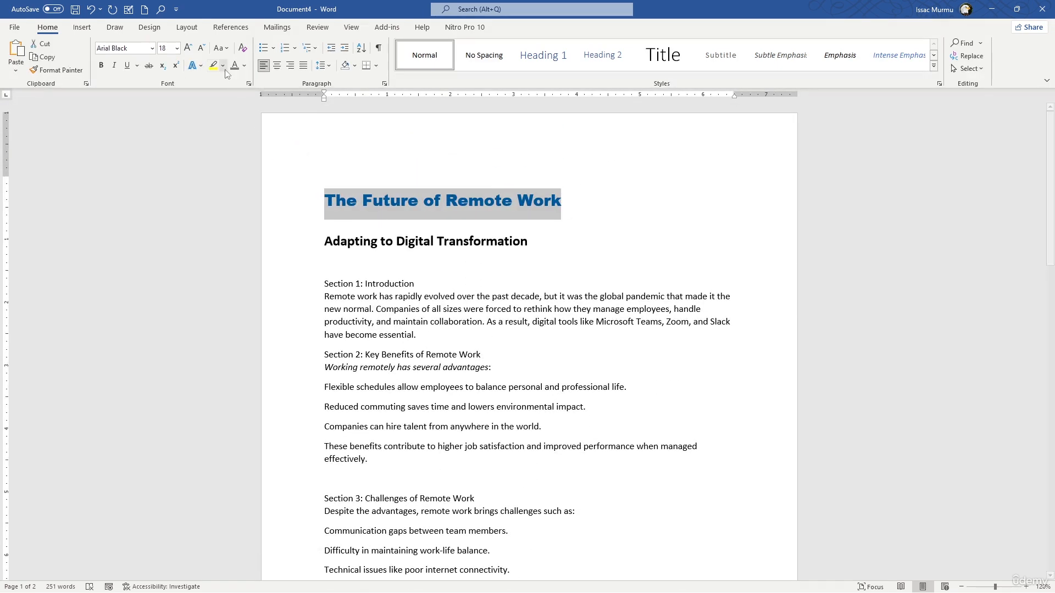
left_click(200, 66)
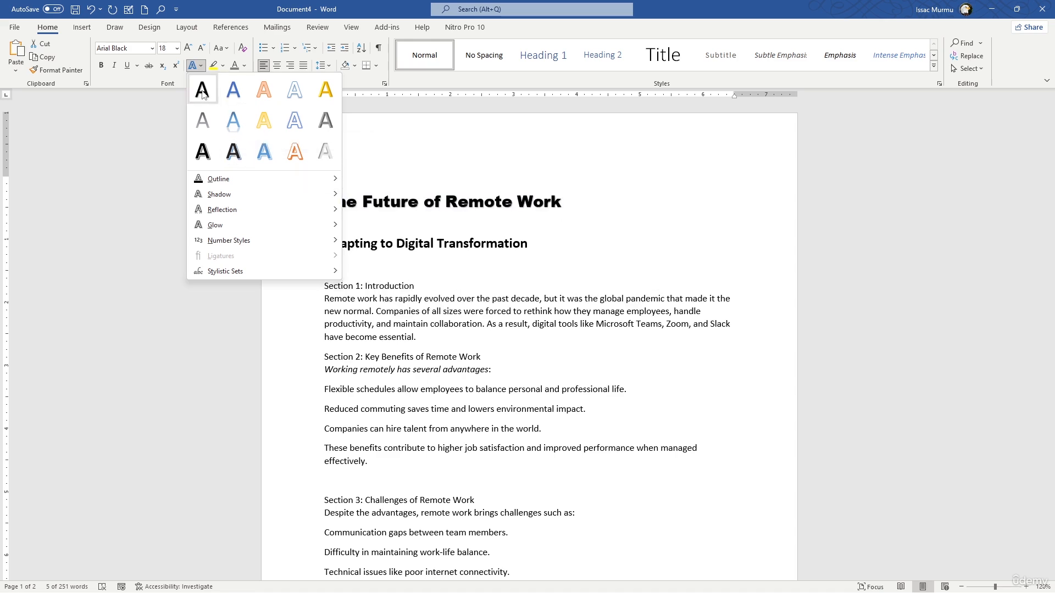
left_click(227, 152)
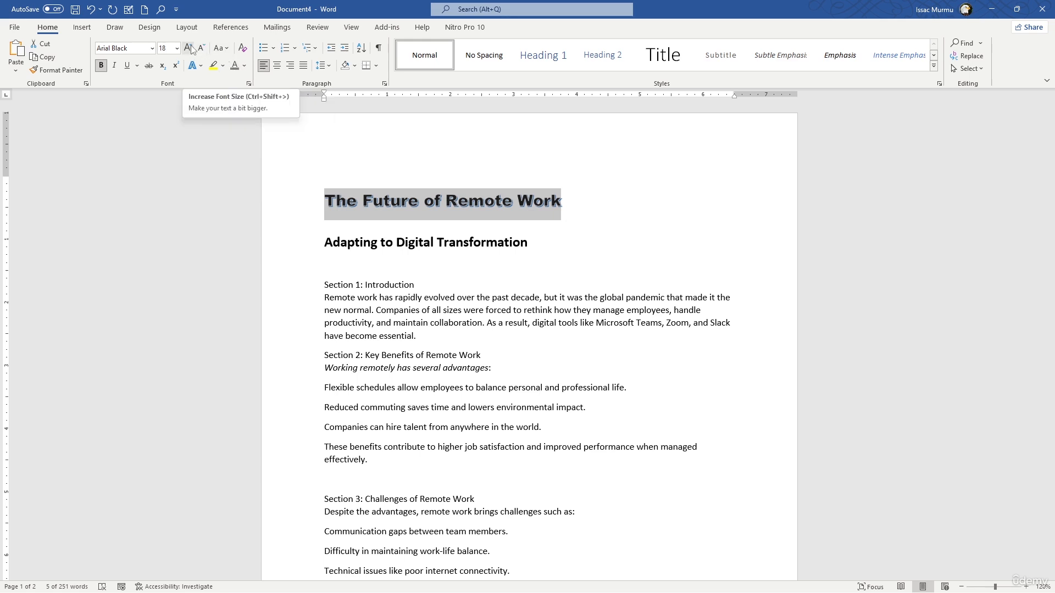
- Change the case of the document title to UPPERCASE
left_click(221, 49)
left_click(236, 93)
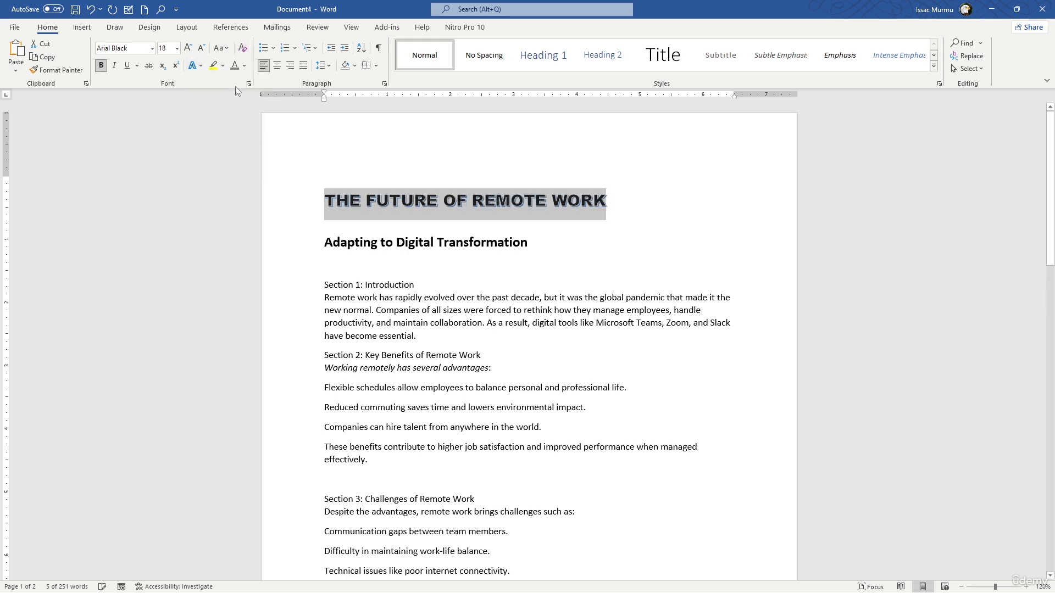
left_click(451, 187)
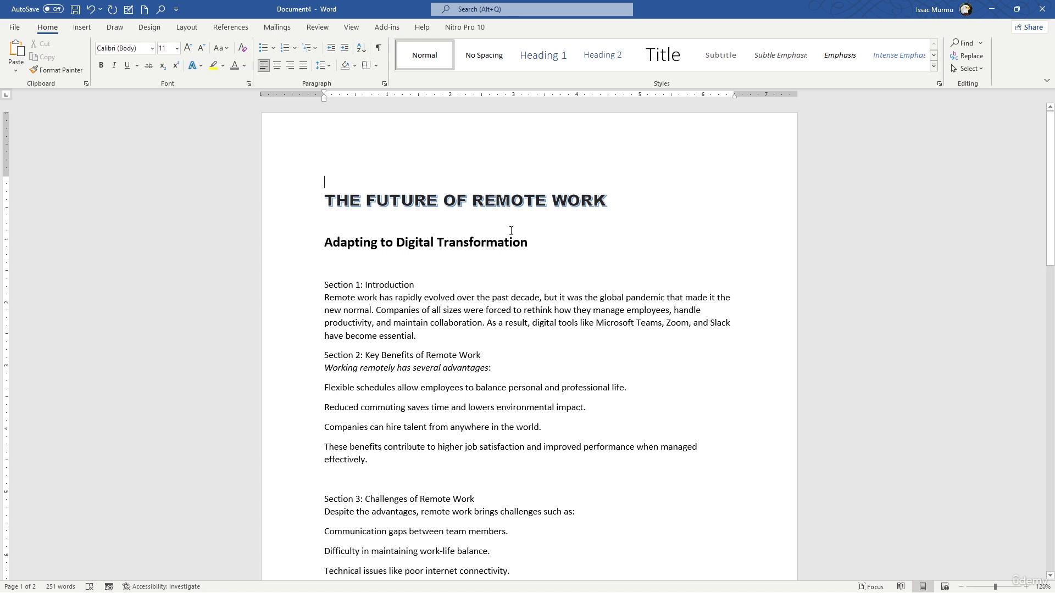
- Change the case of the document title to Sentence case
left_click_drag(610, 201, 318, 181)
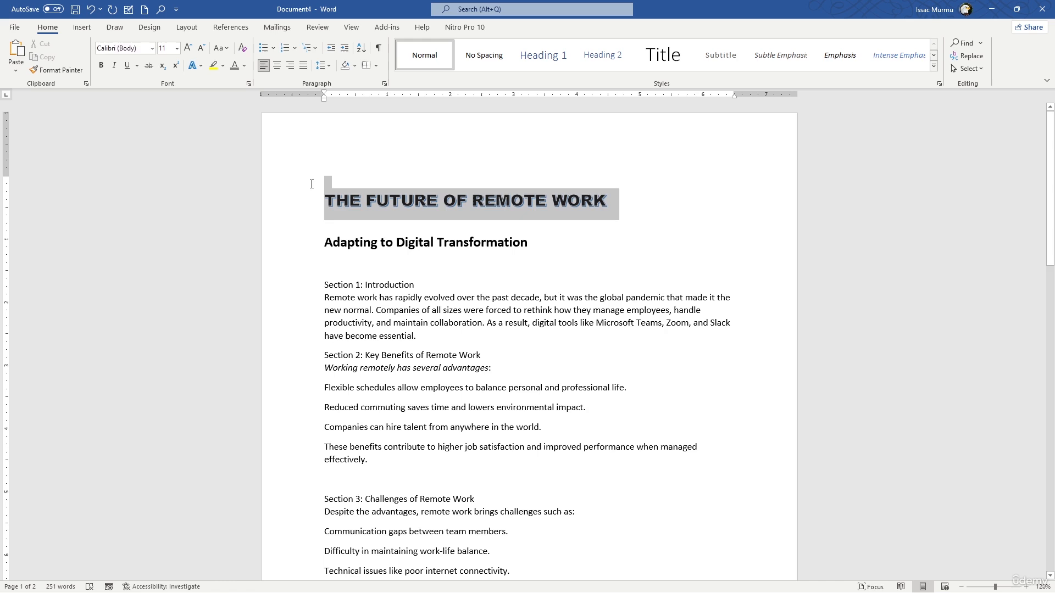
left_click(223, 50)
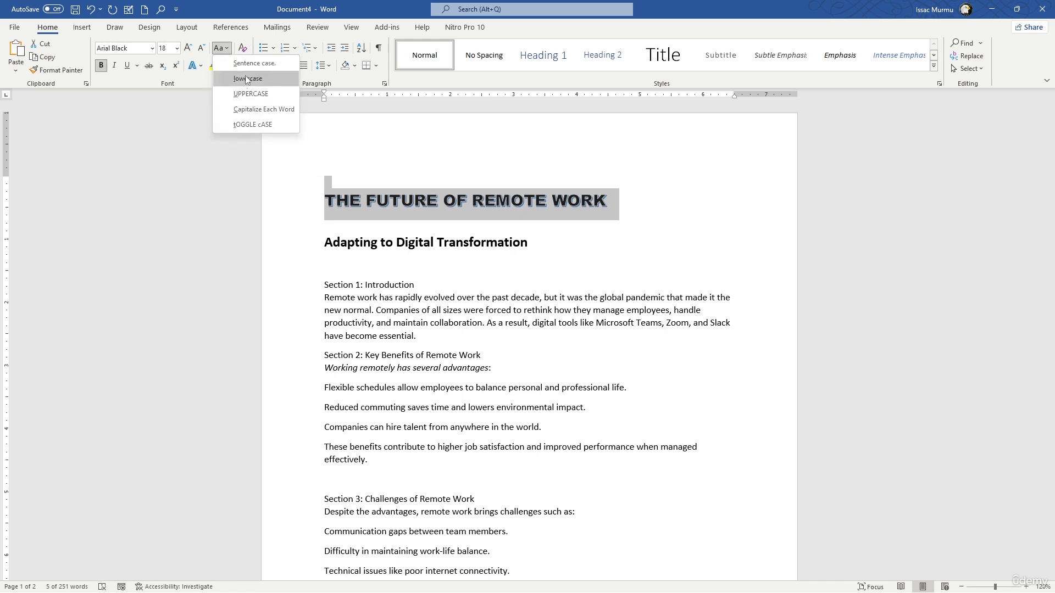
left_click(251, 65)
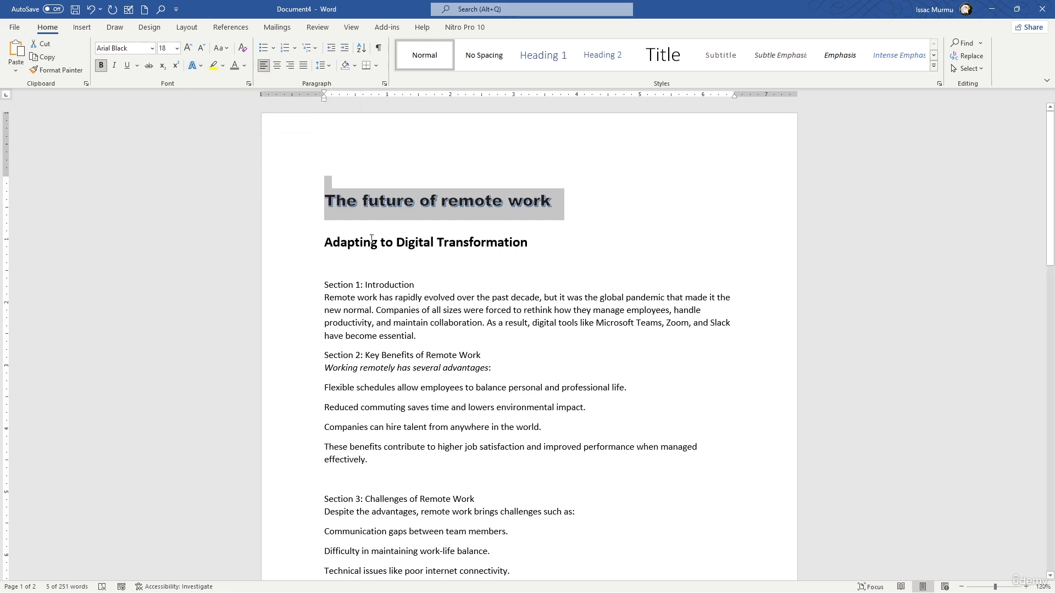
- Change the font color of the subtitle "Adapting to Digital Transformation" to a dark blue theme color
left_click(324, 242)
left_click_drag(324, 242, 528, 243)
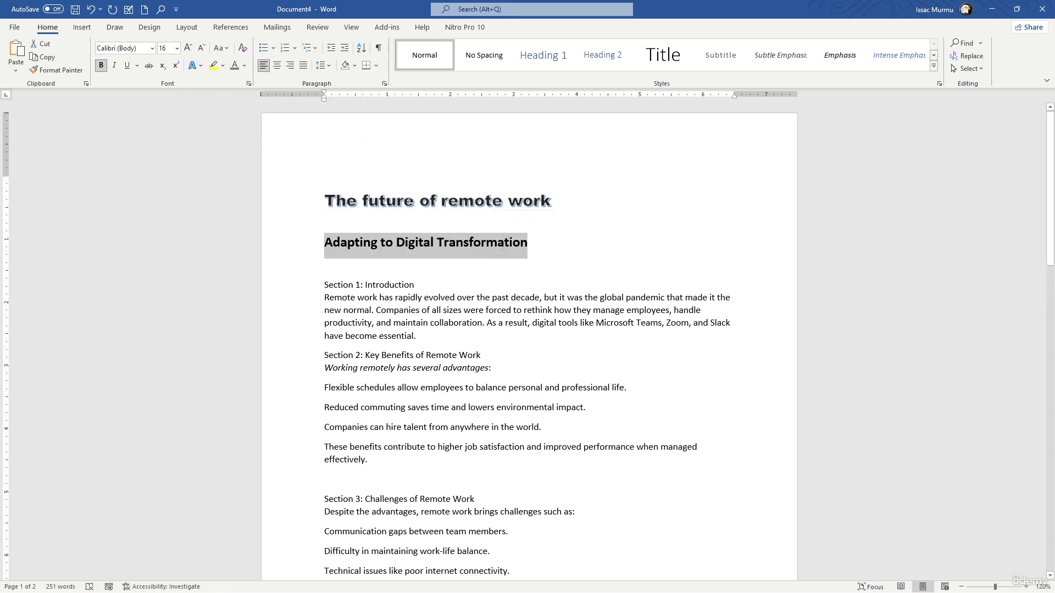
left_click(244, 67)
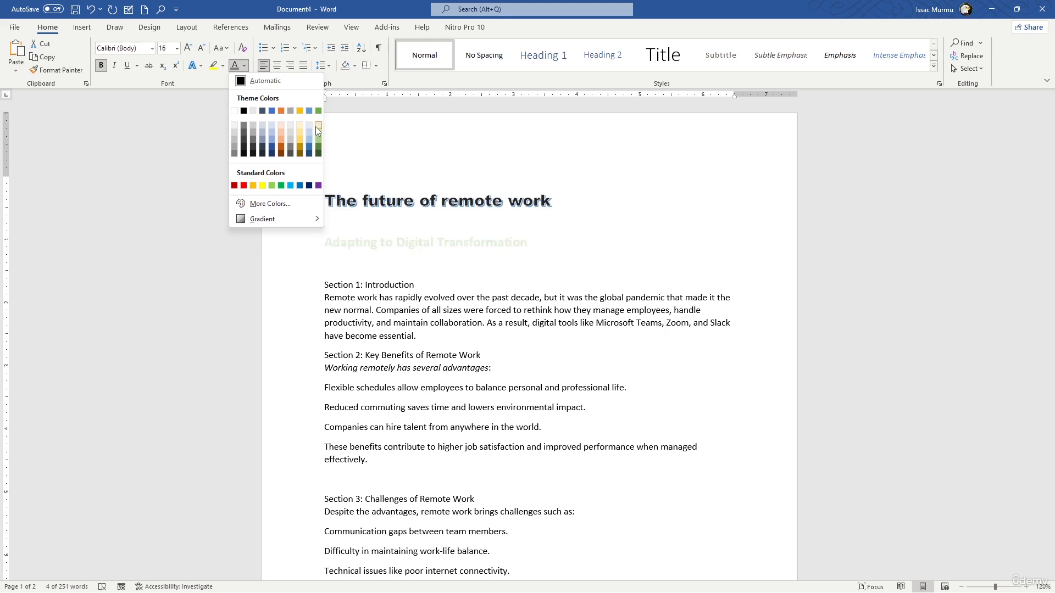
left_click(311, 153)
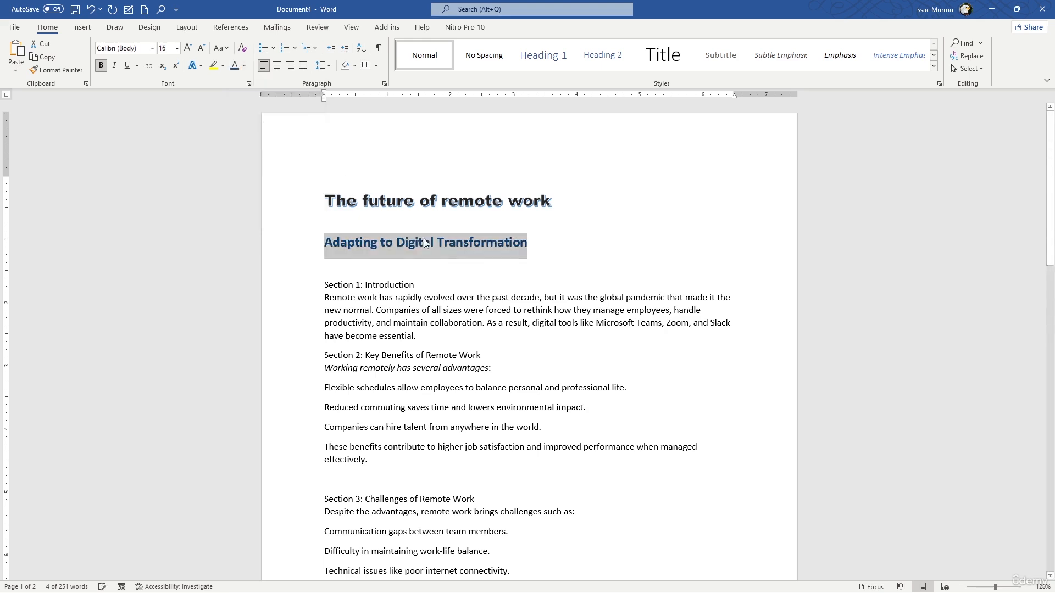
- Try out right alignment on the blank line above the title
left_click(502, 243)
left_click_drag(535, 247, 336, 235)
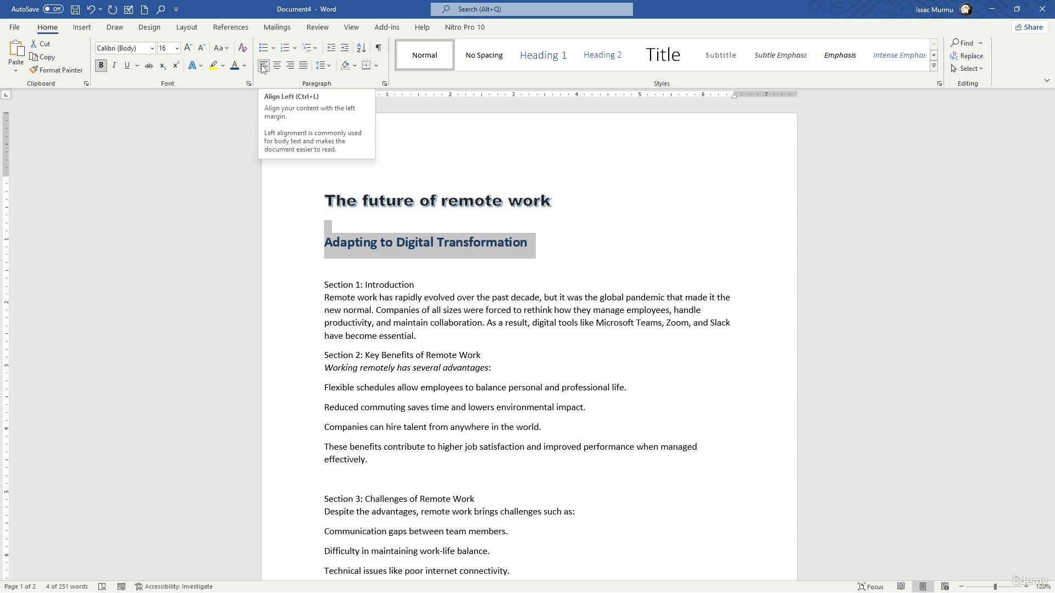
left_click(295, 176)
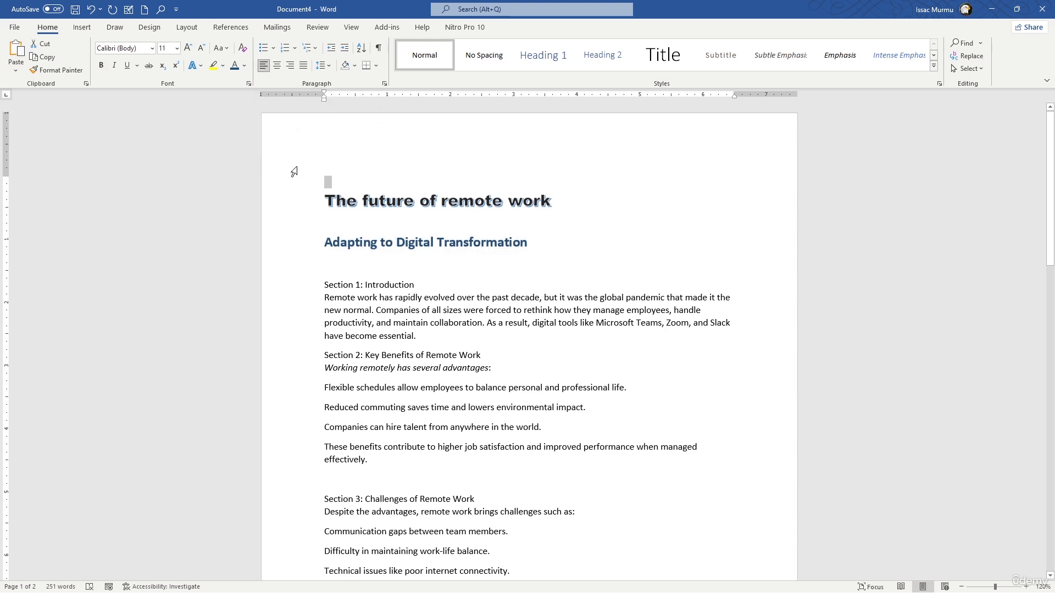
left_click(288, 67)
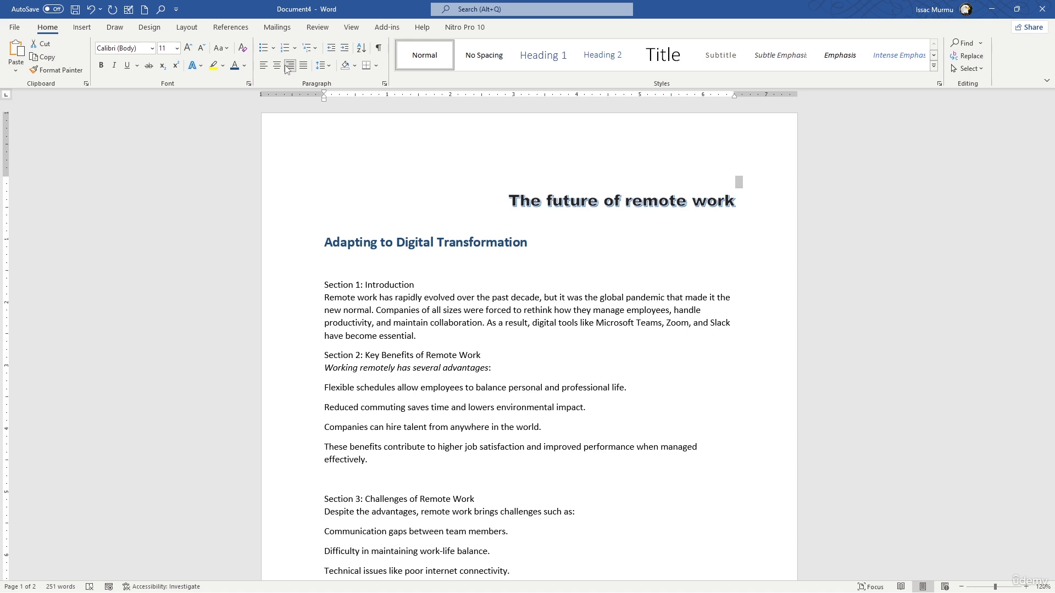
left_click(288, 66)
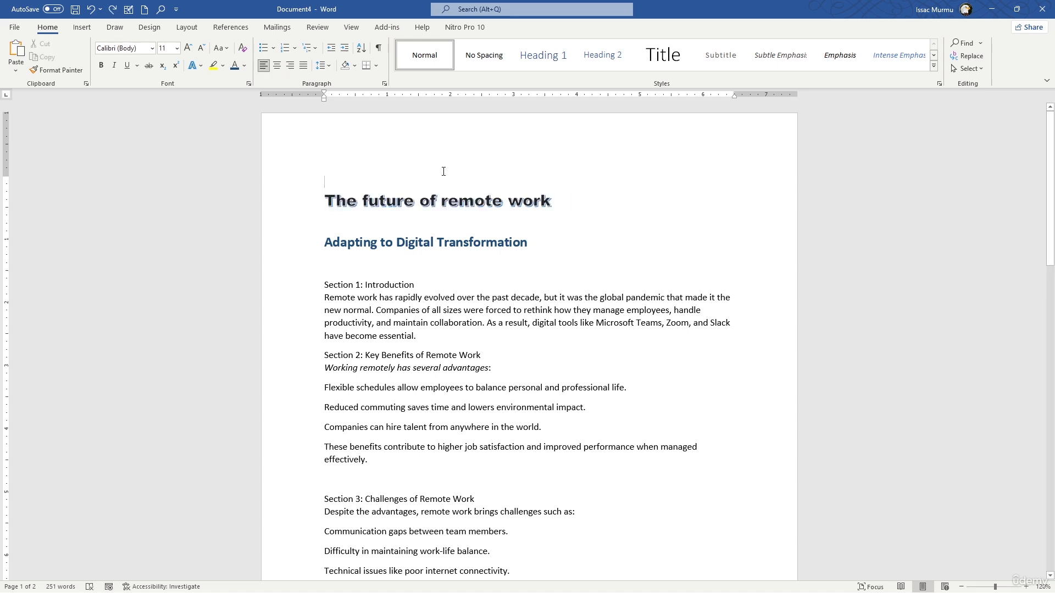
left_click(291, 67)
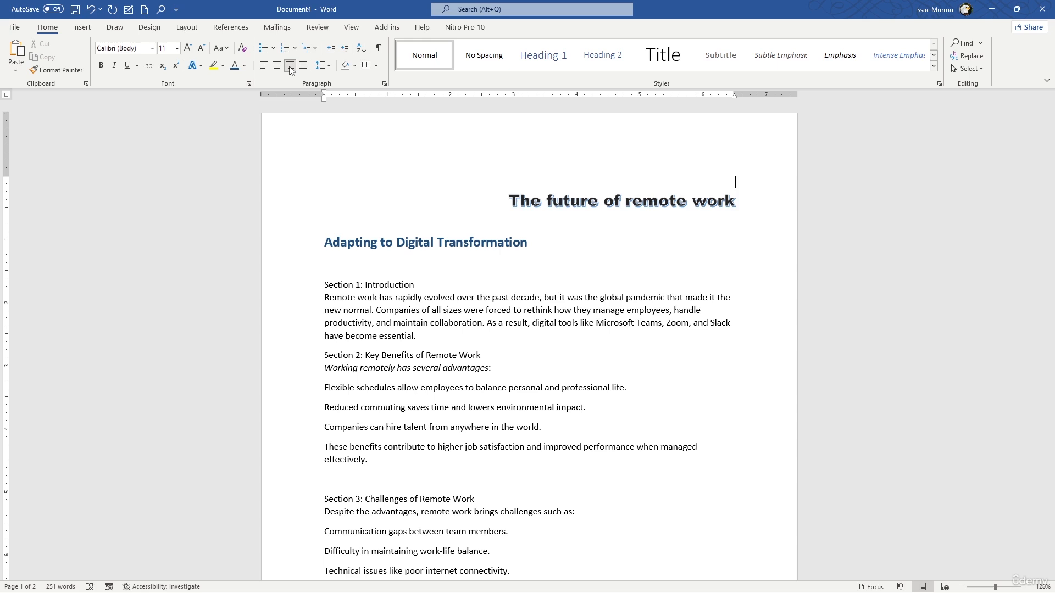
left_click(290, 68)
- Insert another blank line above the title and enter "Date 1/1/2025" right-aligned on the document's first line
key("Return")
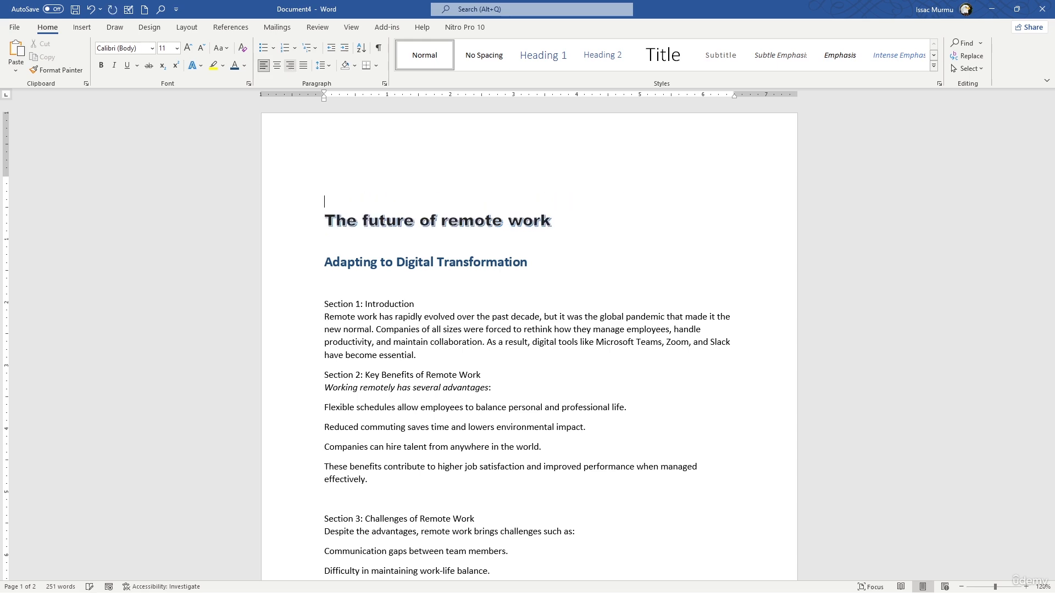
left_click(293, 70)
type("date 1/1/2025")
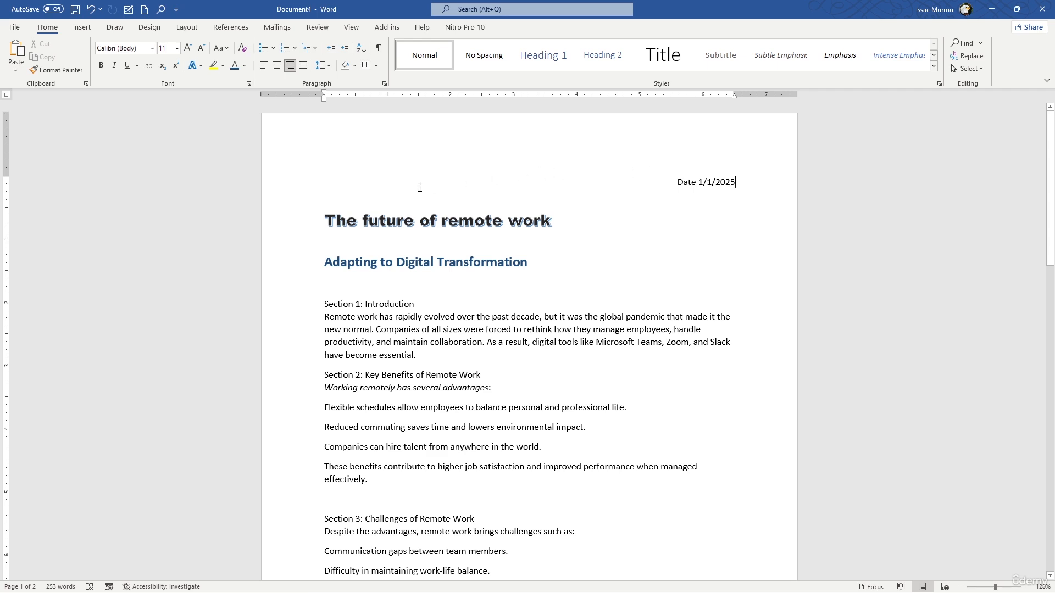
- Try justified alignment on the whole document and check the text through the second page
triple_click(310, 283)
key("ctrl+j")
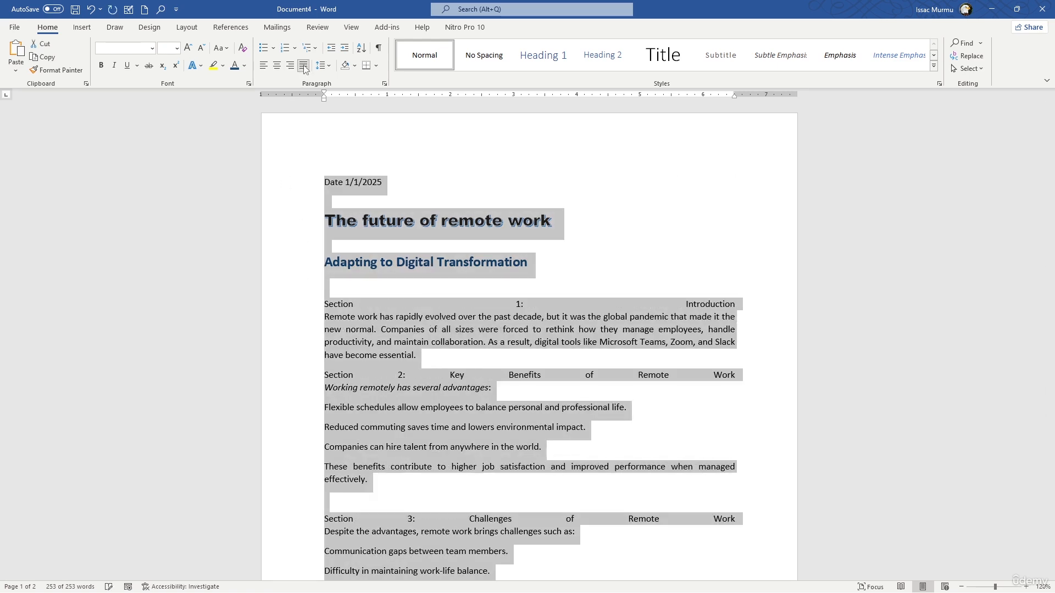
scroll(609, 345, "down", 15)
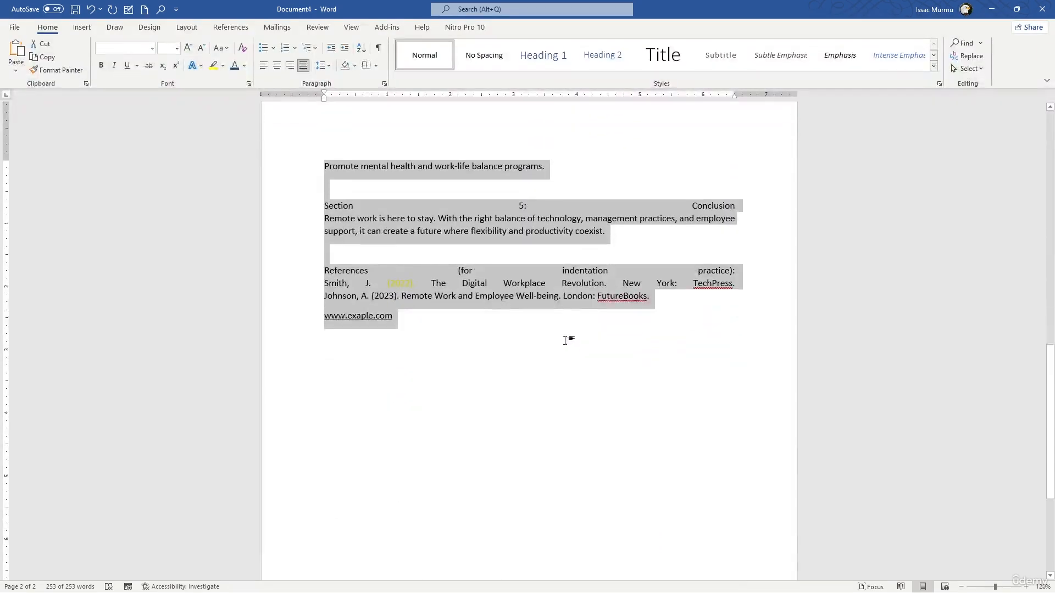
left_click(536, 283)
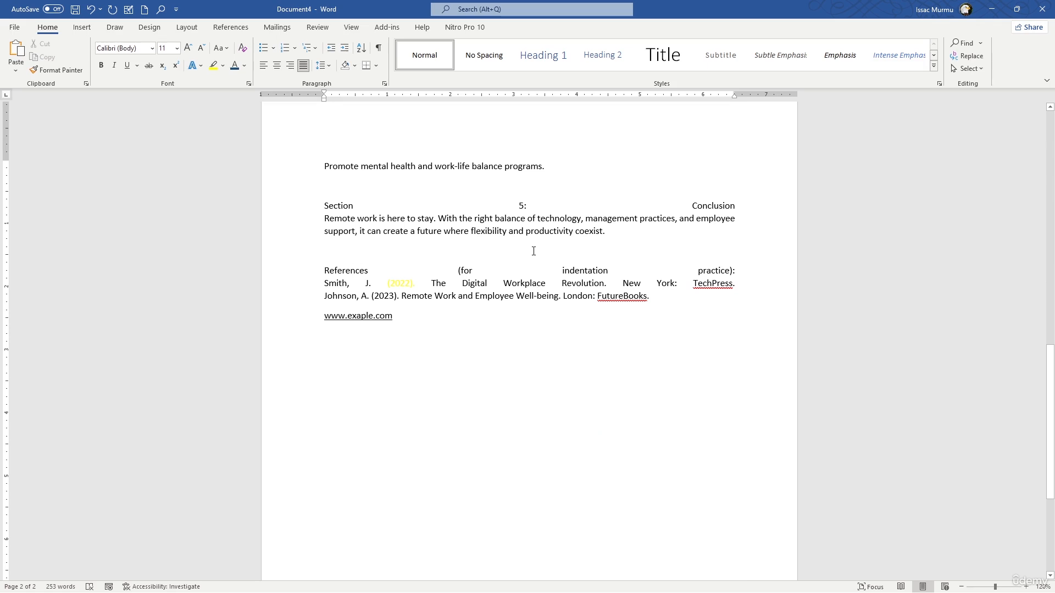
- Left-align all the text in the document
key("ctrl+a")
left_click(264, 65)
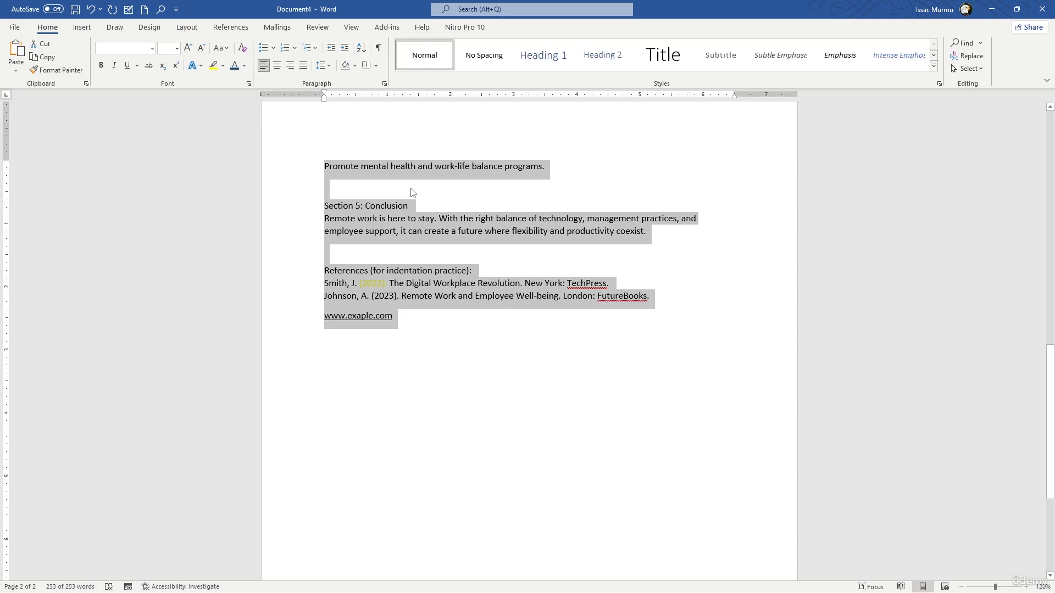
scroll(413, 192, "up", 13)
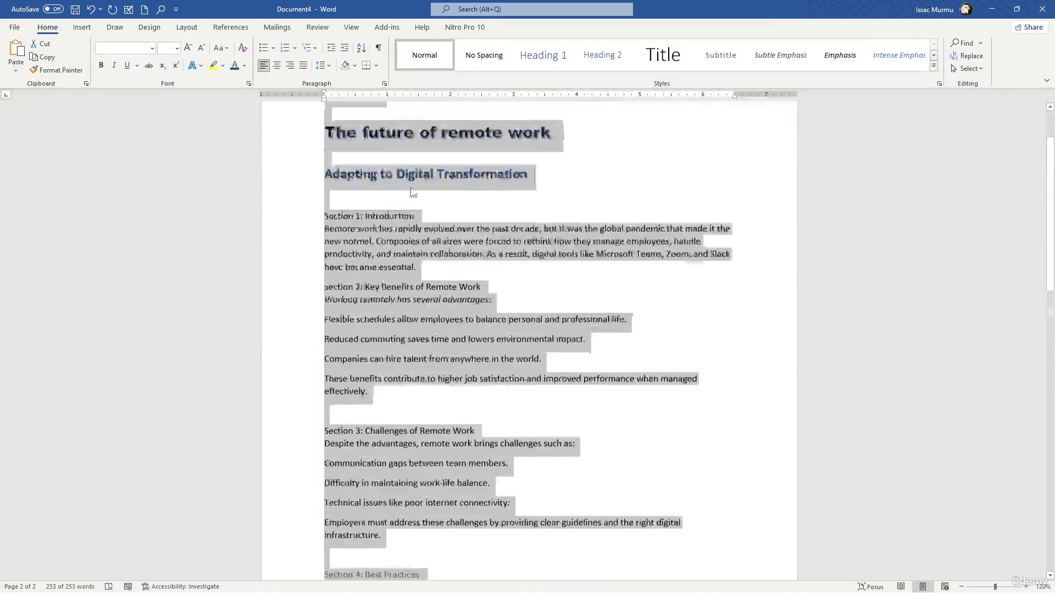
- Center the document title "The future of remote work"
left_click(423, 261)
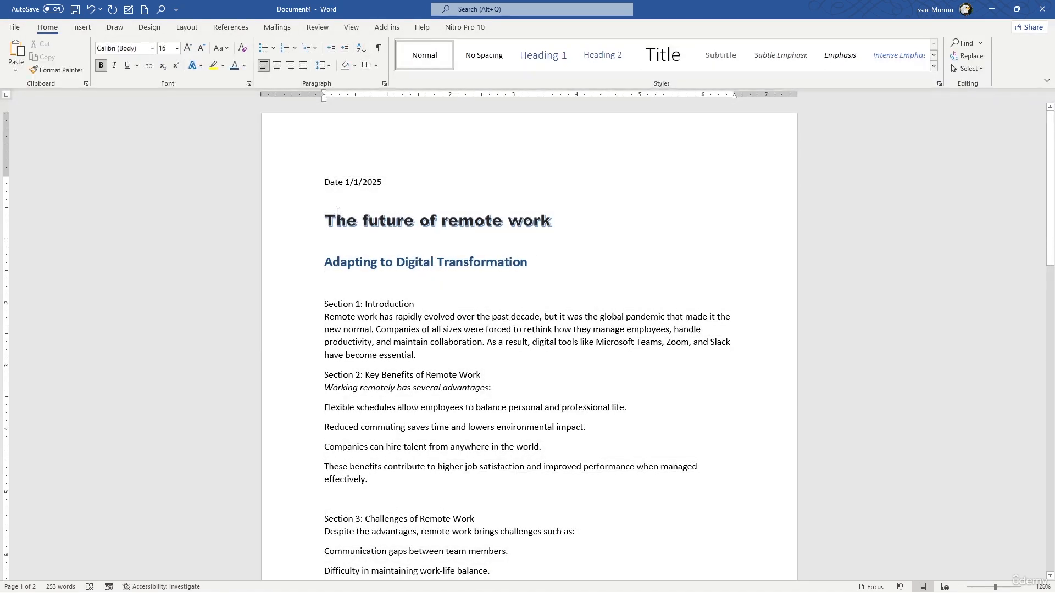
left_click_drag(323, 209, 552, 233)
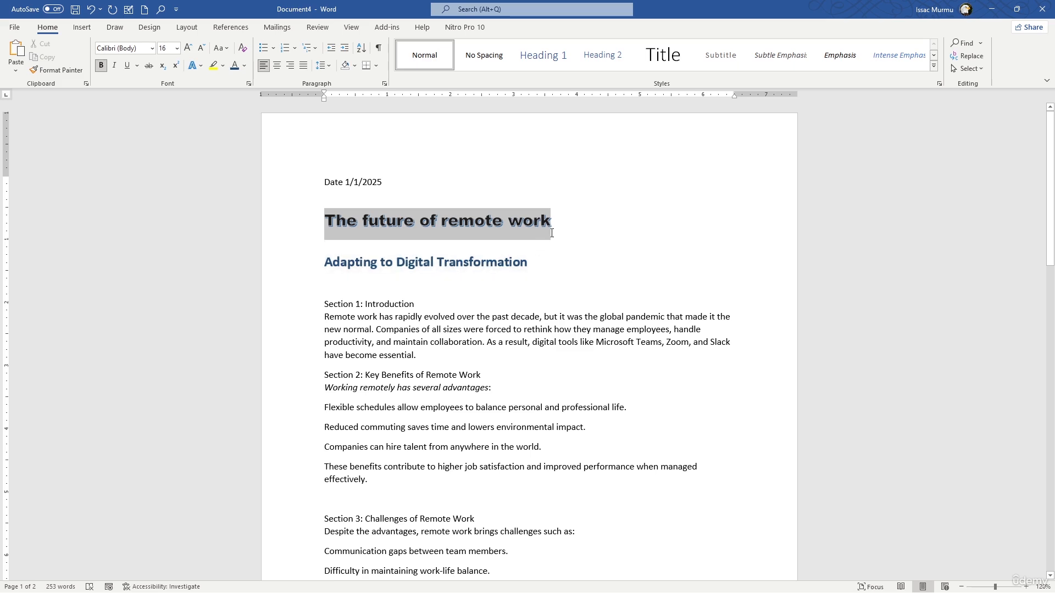
left_click(278, 66)
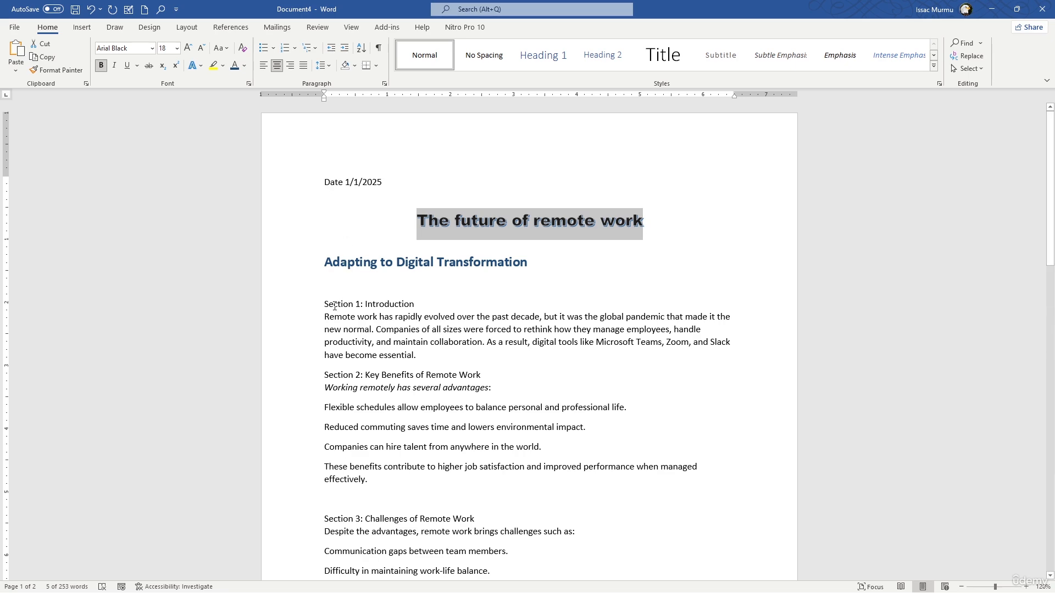
- Justify the body text from the Section 1 heading through the end of the Section 5 conclusion paragraph
left_click_drag(326, 306, 518, 591)
left_click_drag(541, 482, 649, 420)
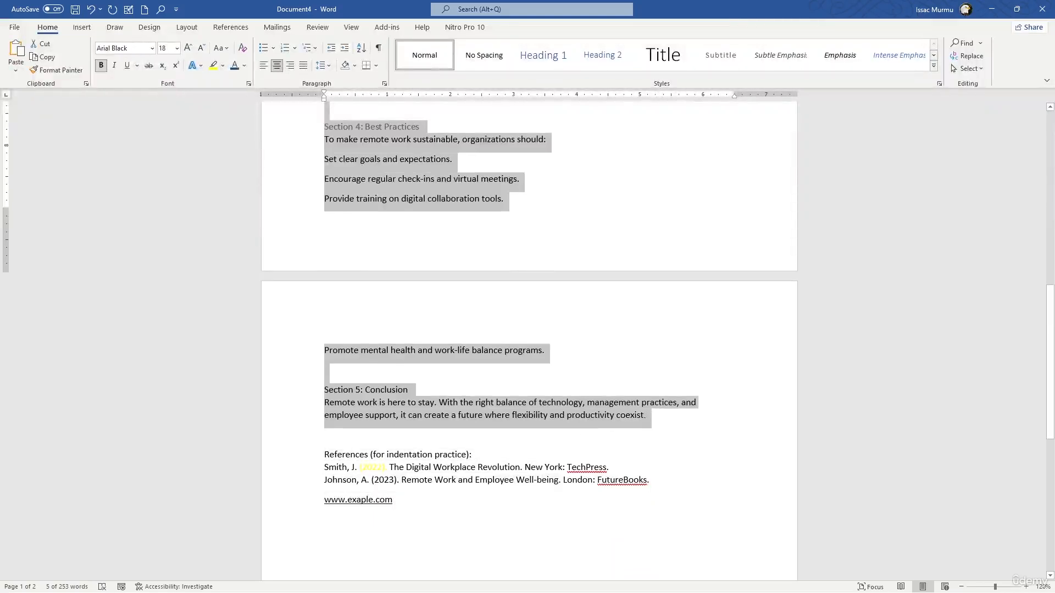
left_click(303, 66)
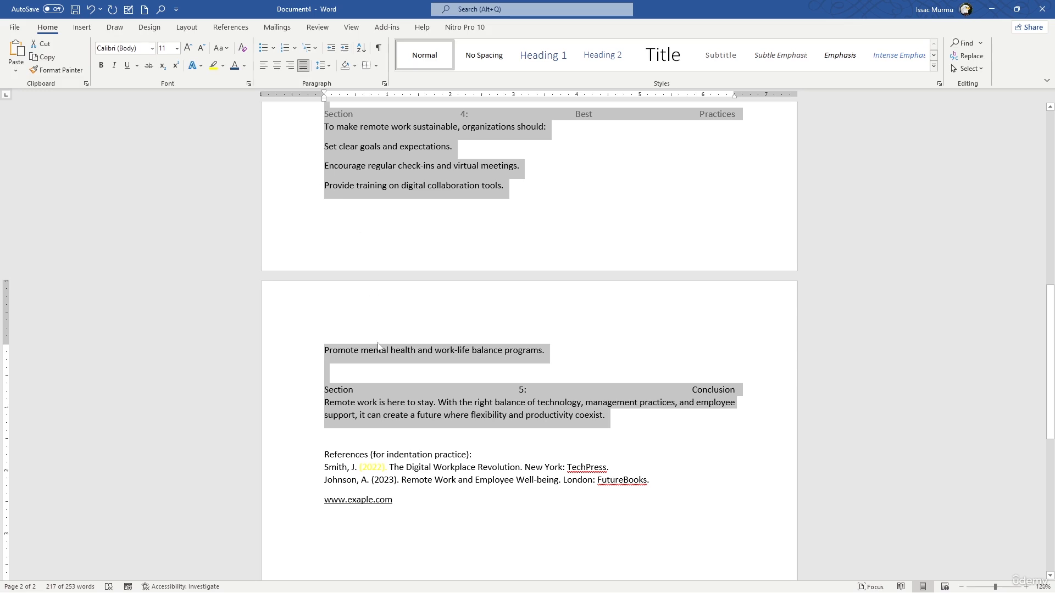
left_click(396, 503)
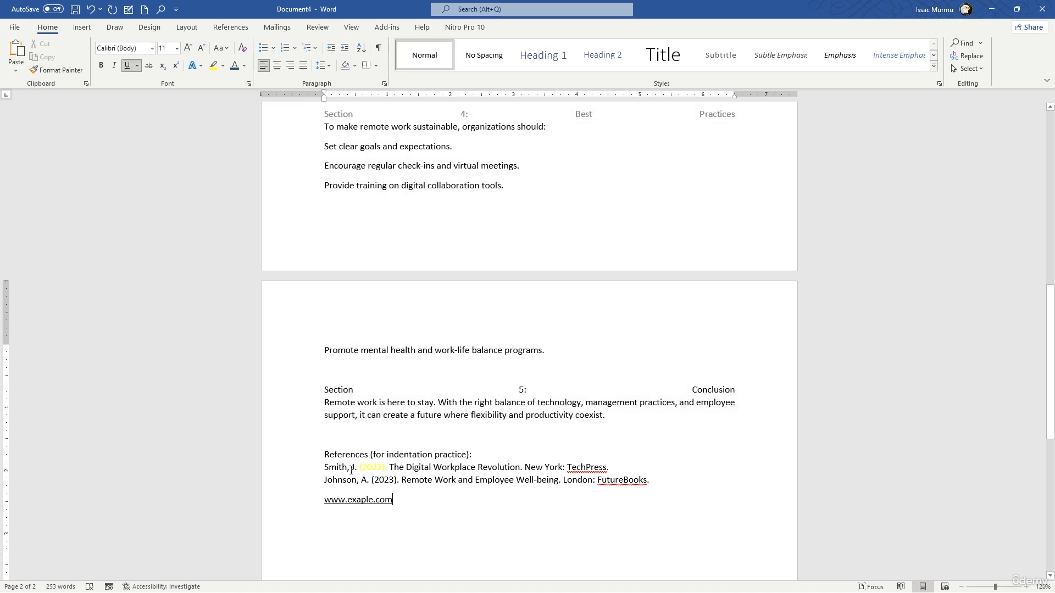
- Try right alignment on the two reference entries under the References heading, and undo it
left_click_drag(324, 467, 656, 483)
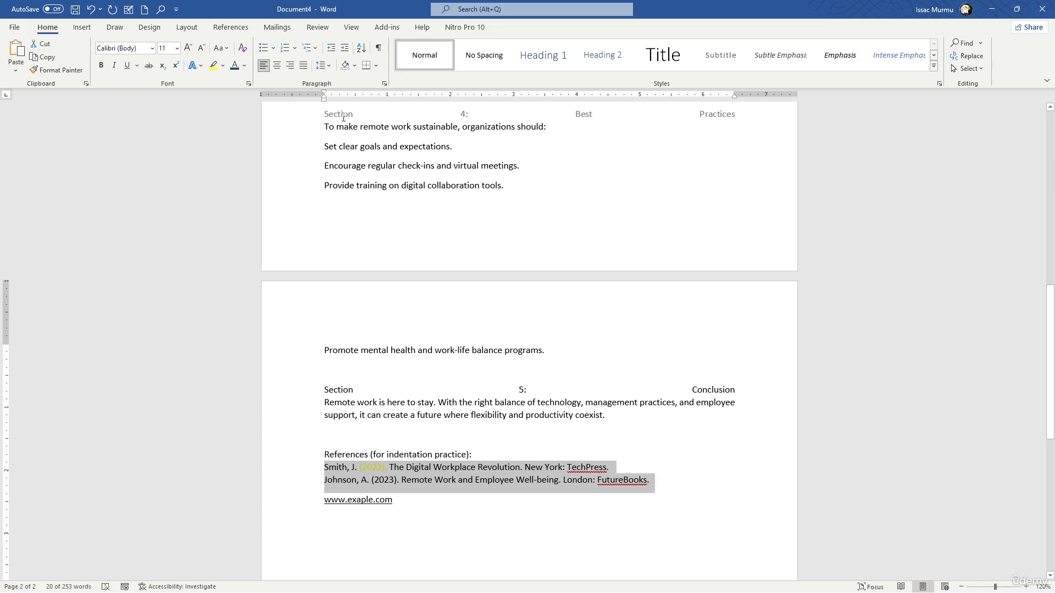
key("ctrl+r")
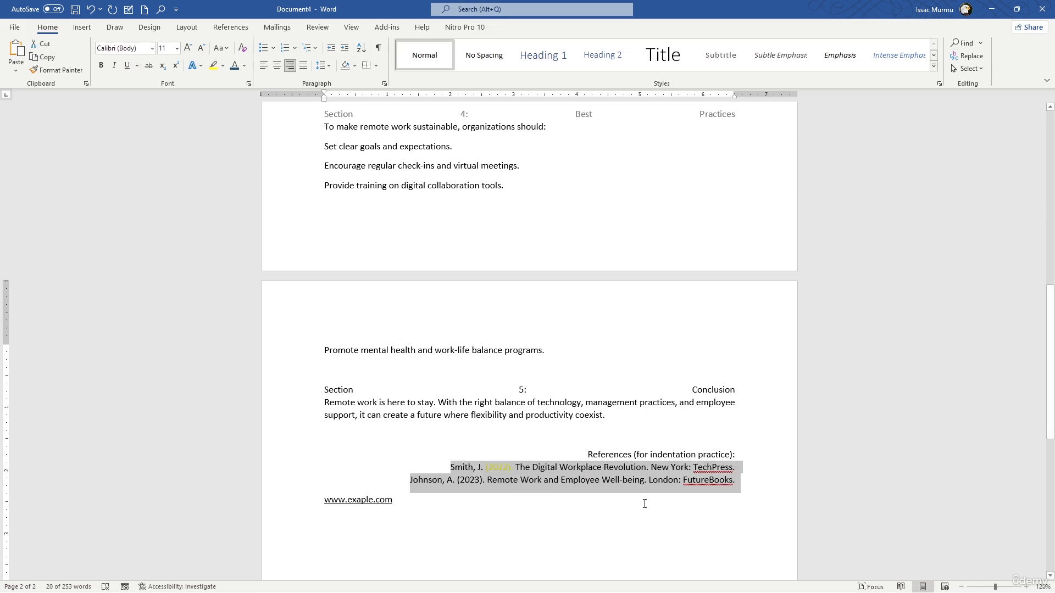
left_click(645, 504)
key("ctrl+z")
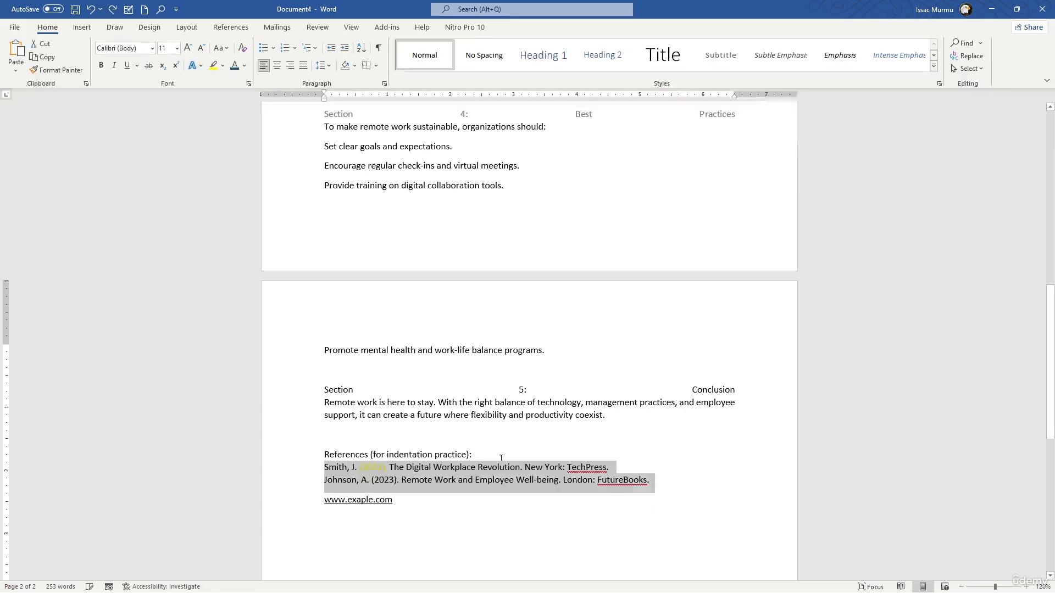
left_click(501, 458)
- Insert a new left-aligned line directly below the document title
scroll(549, 346, "up", 15)
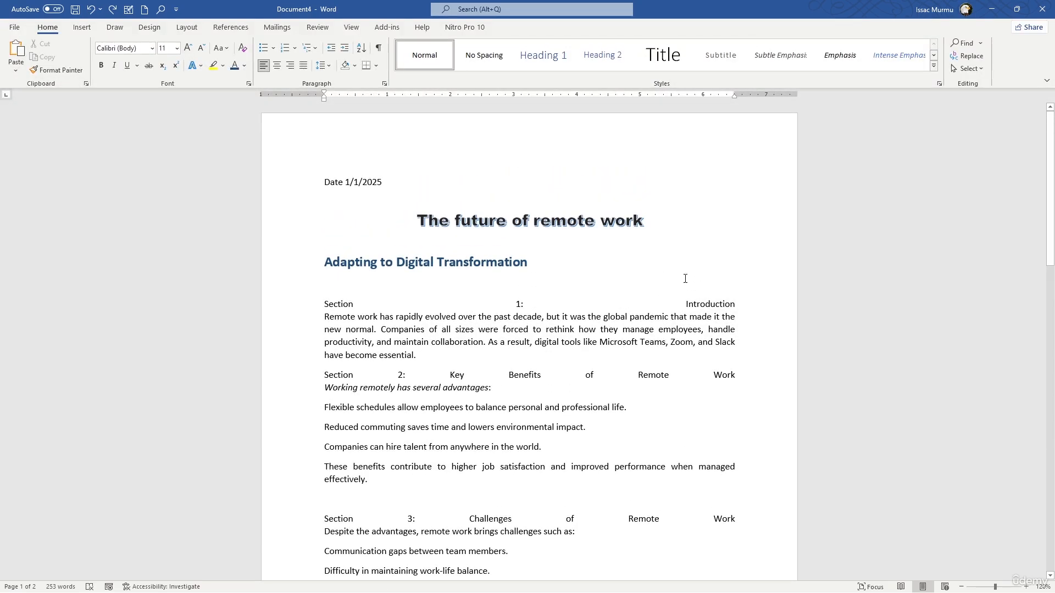
left_click(550, 262)
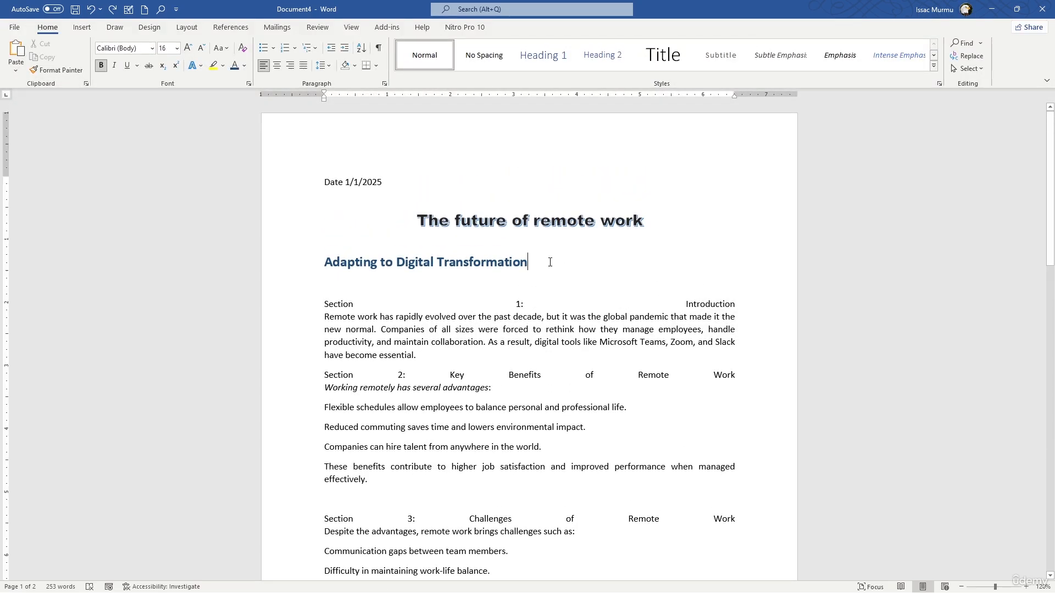
left_click(656, 236)
key("Return")
key("ctrl+l")
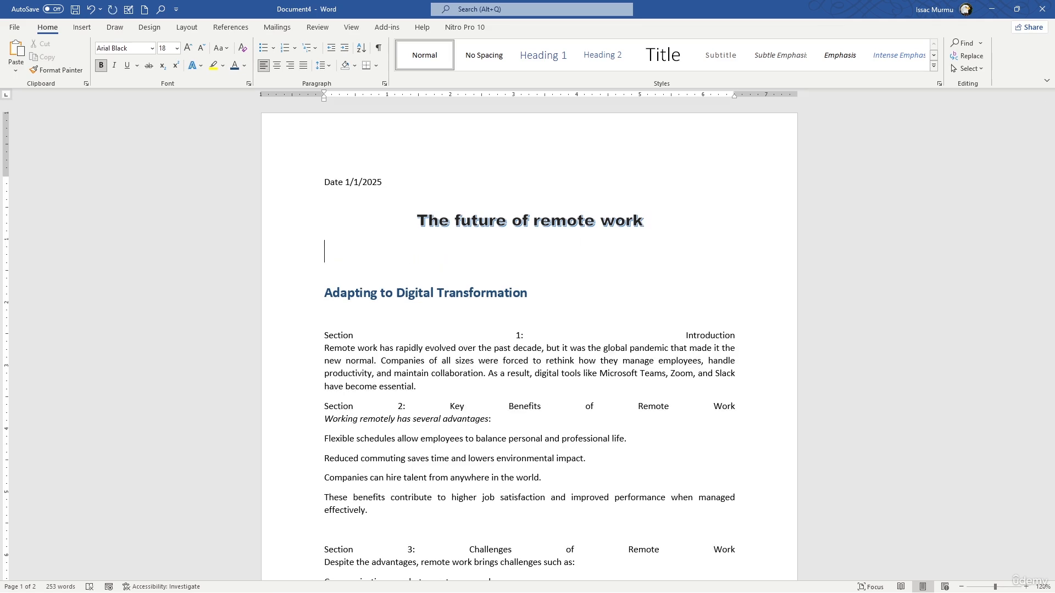
- Enter a byline consisting of "-by" and the author's first name below the title, and right-align it
type("-bt")
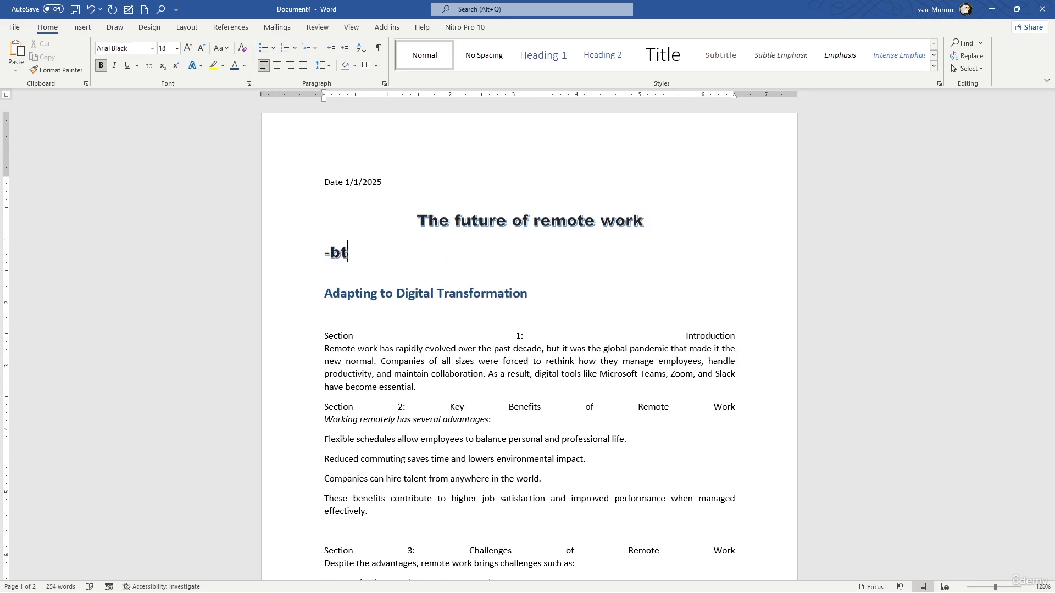
key("BackSpace")
type("u")
key("BackSpace")
type("y Jam")
key("BackSpace")
key("BackSpace")
key("BackSpace")
type("David")
left_click(325, 253)
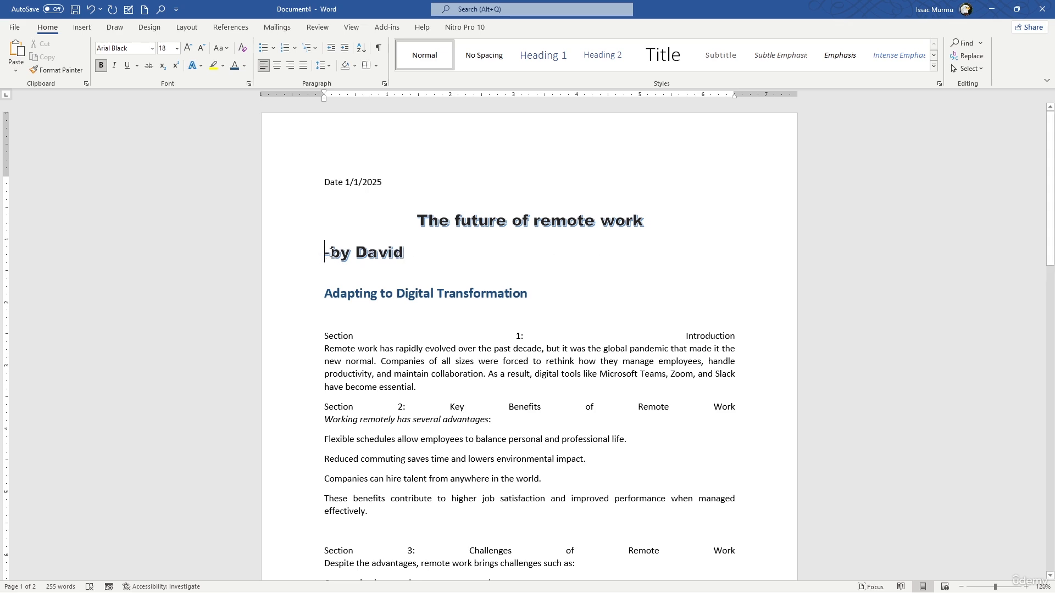
left_click(290, 66)
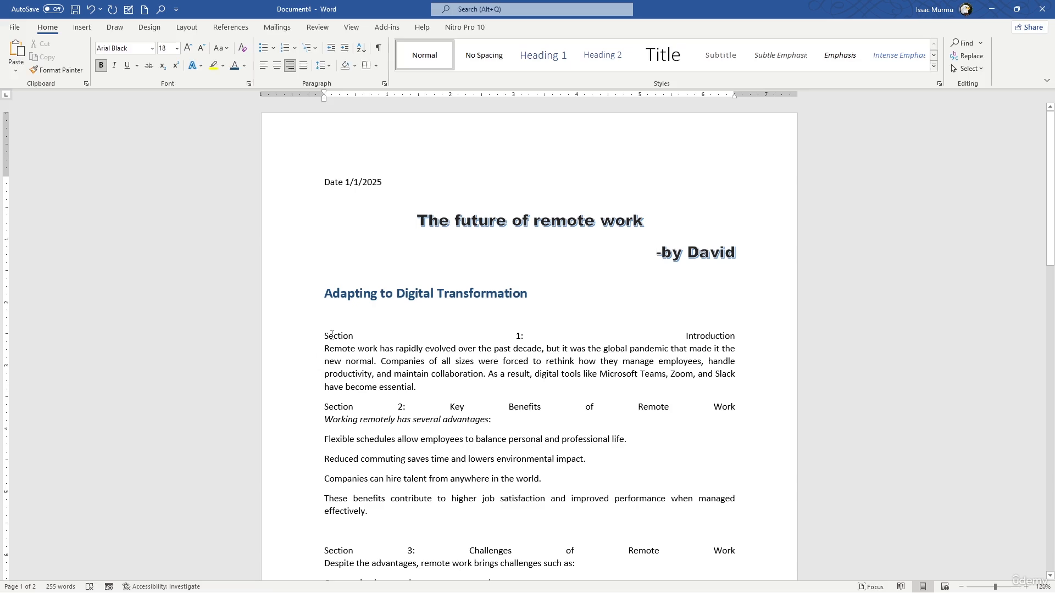
- Left-align the body text from the Section 1 heading through the last best practice in Section 4
left_click_drag(326, 337, 569, 425)
left_click(264, 66)
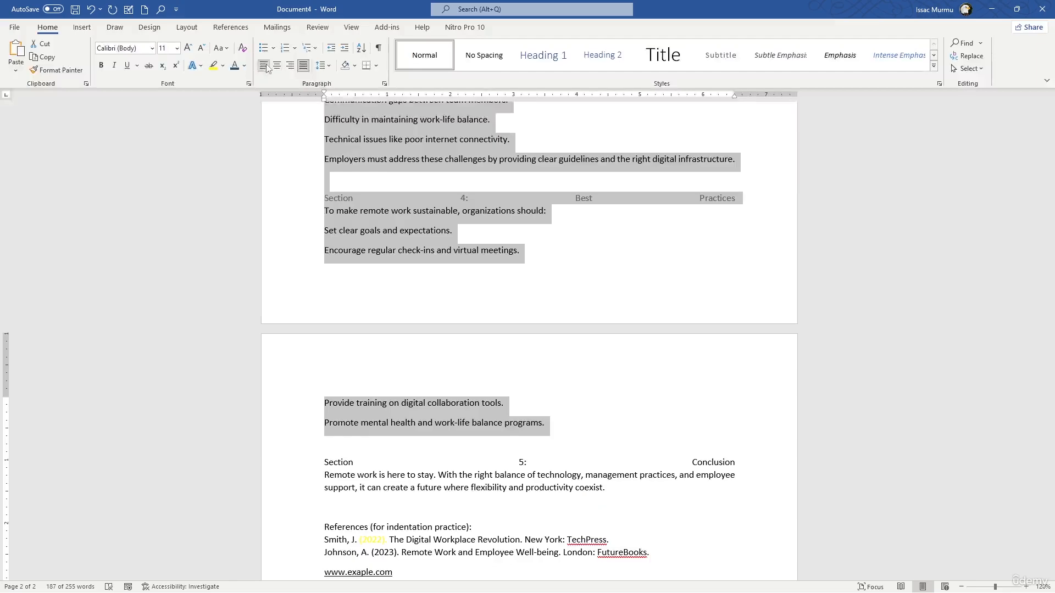
scroll(413, 268, "up", 3)
scroll(417, 266, "up", 5)
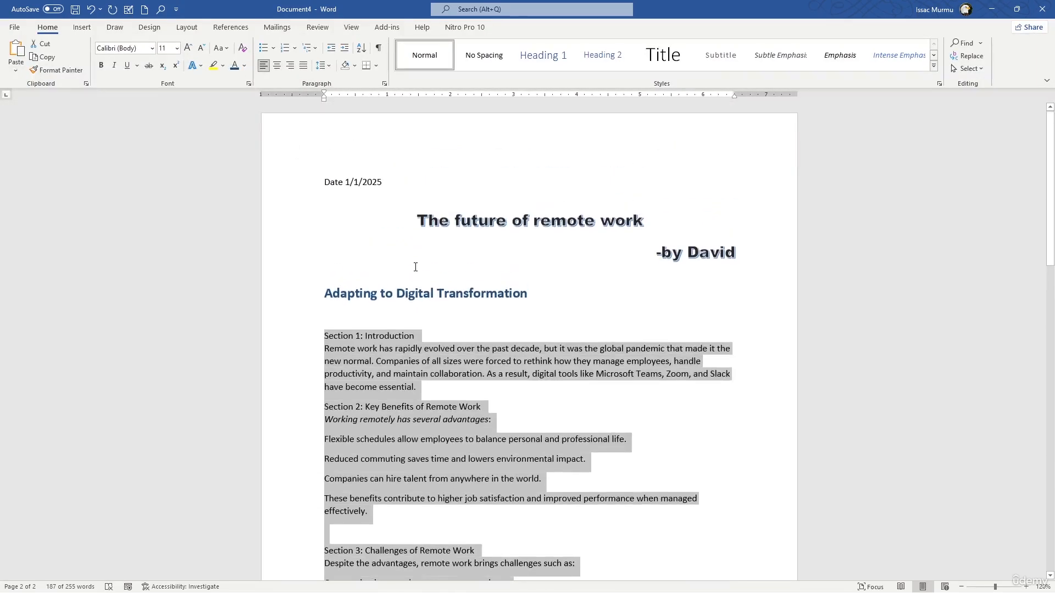
- Remove the space after the paragraphs of Sections 1 to 4 and set their line spacing to 1.15
left_click(328, 66)
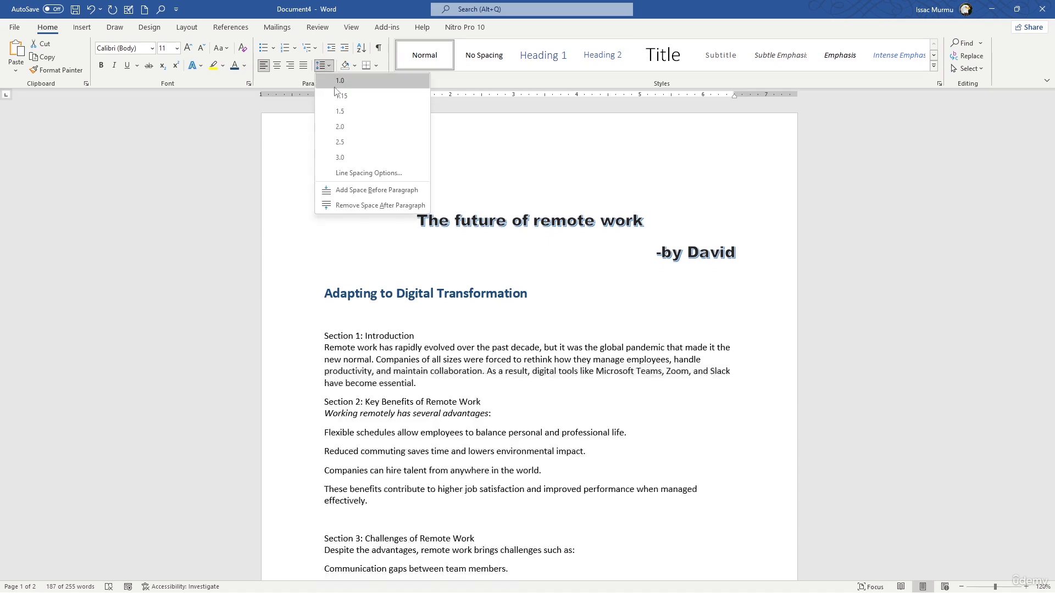
left_click(338, 209)
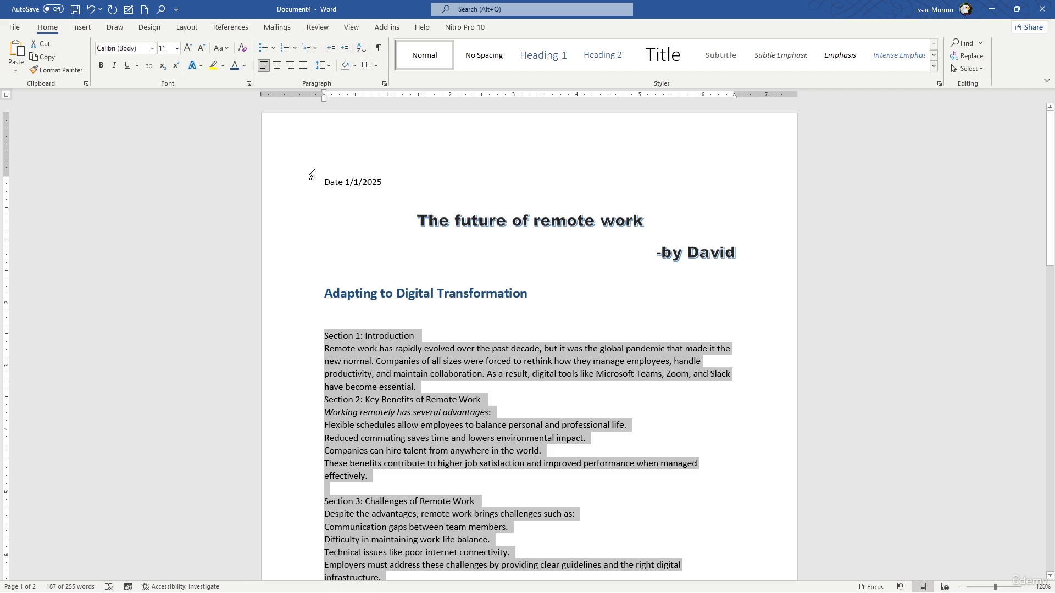
left_click(326, 66)
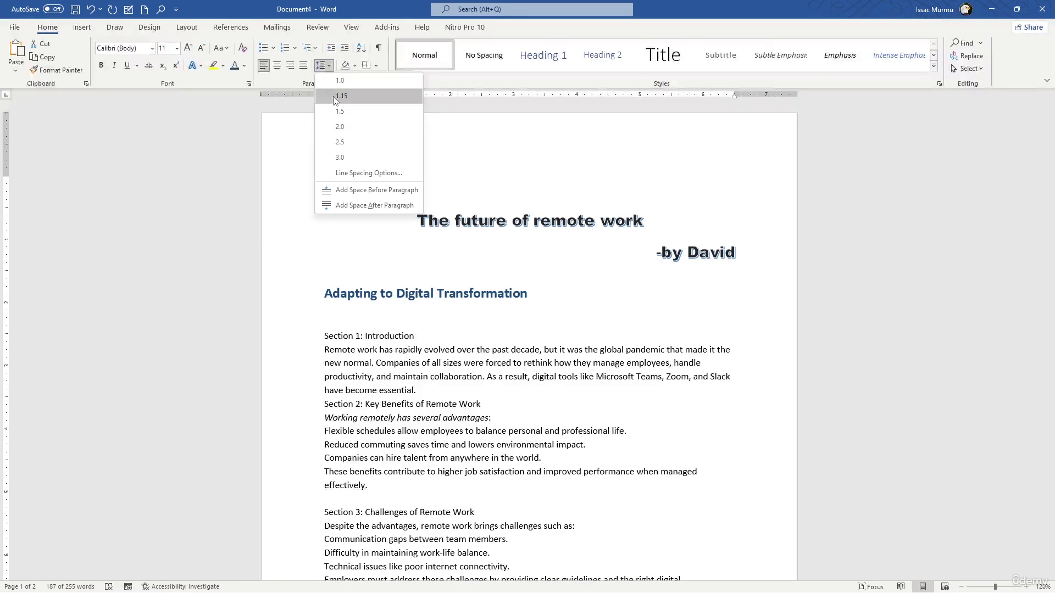
left_click(334, 97)
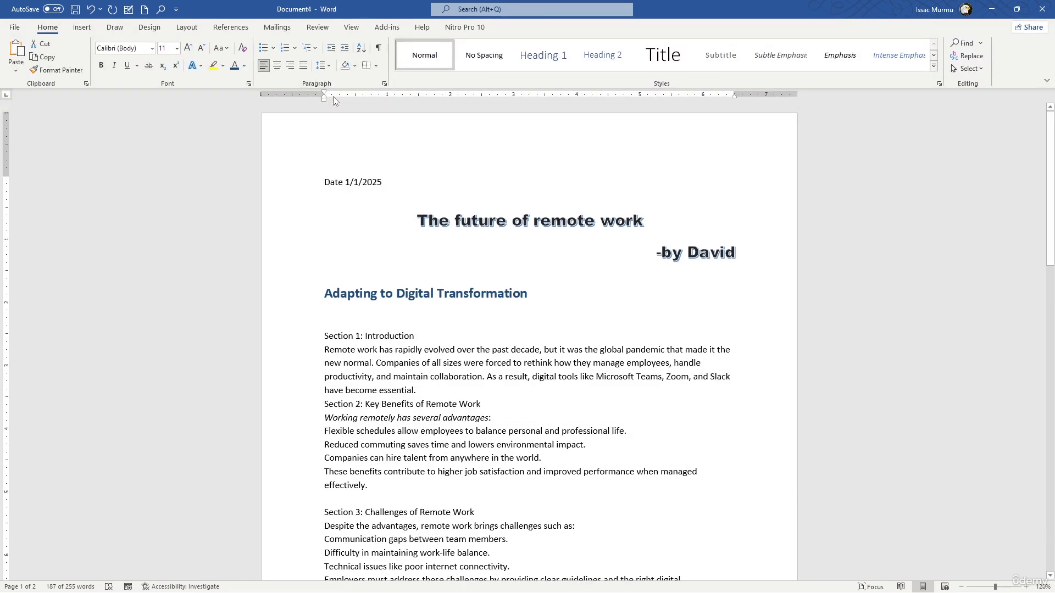
scroll(351, 345, "down", 2)
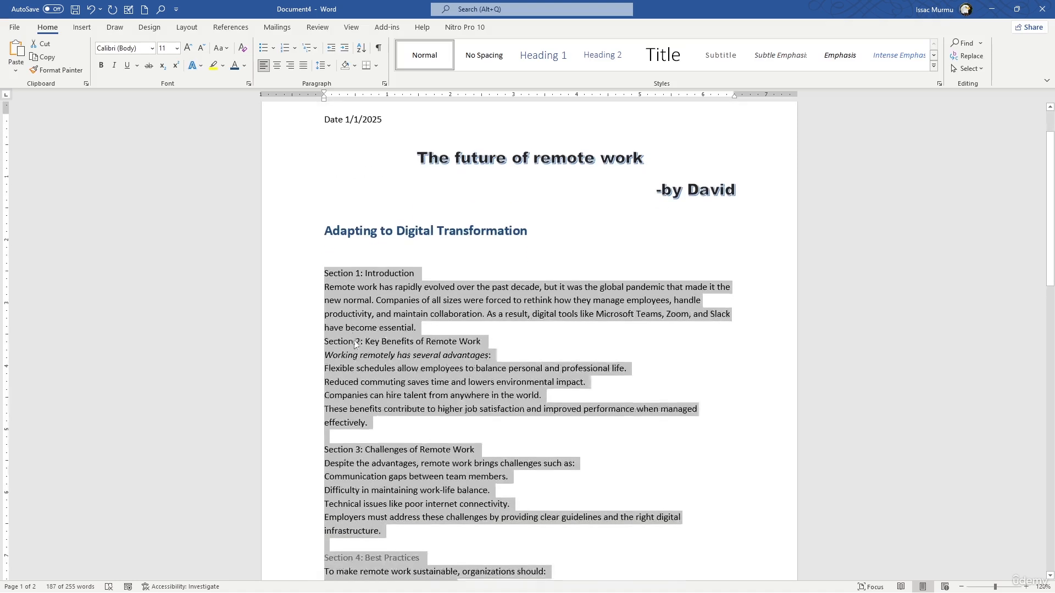
- Try line spacings of 1.5 and 2.0 on the paragraphs of Sections 1 to 4
left_click(325, 66)
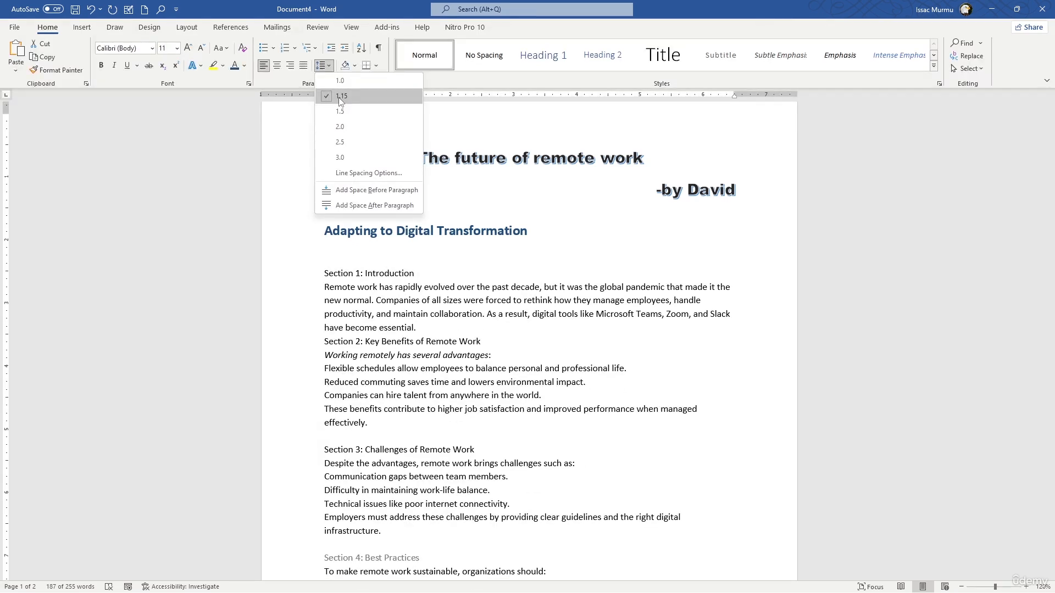
left_click(341, 112)
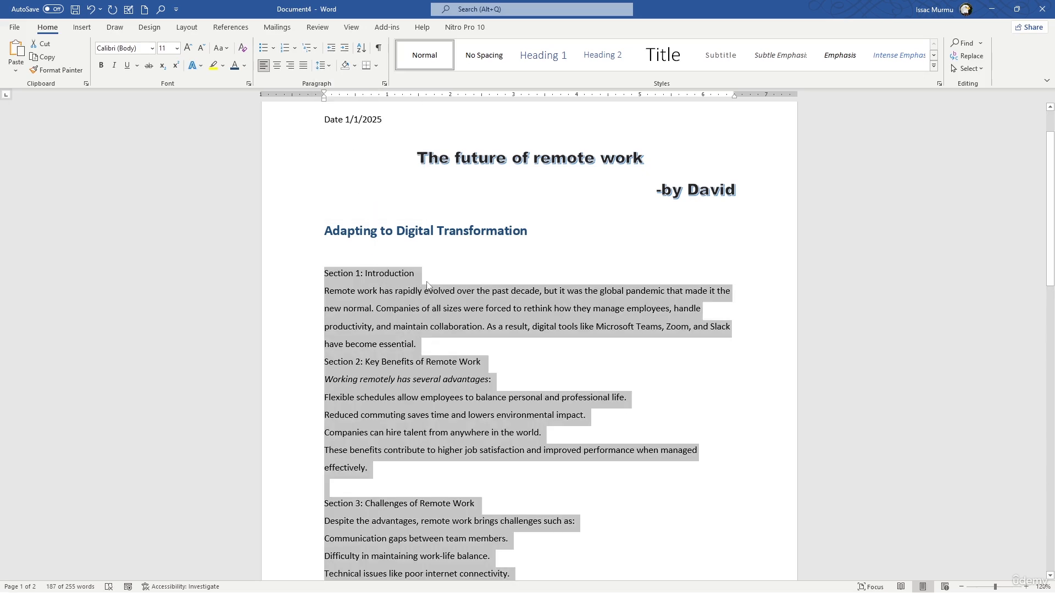
left_click(328, 67)
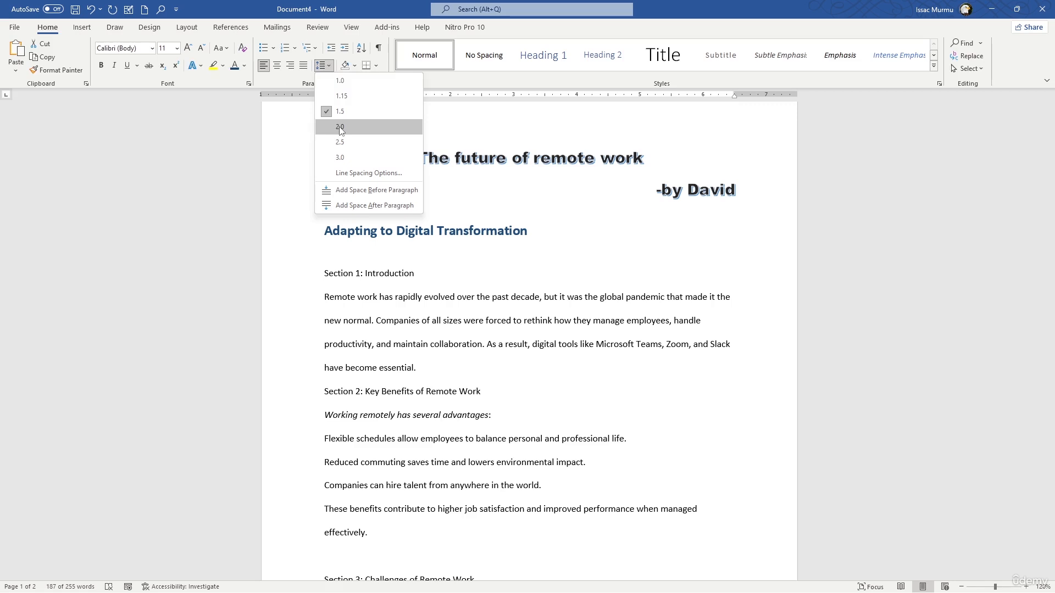
left_click(340, 127)
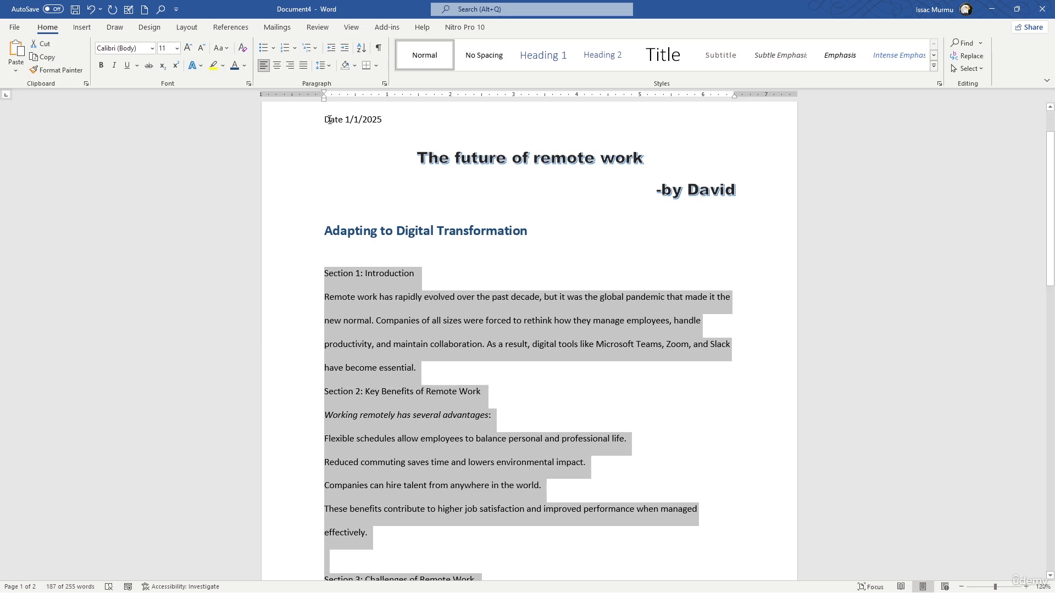
- Set the line spacing of Sections 1 to 4 to 1.5, review the text, and undo and redo the change
left_click(323, 66)
left_click(336, 110)
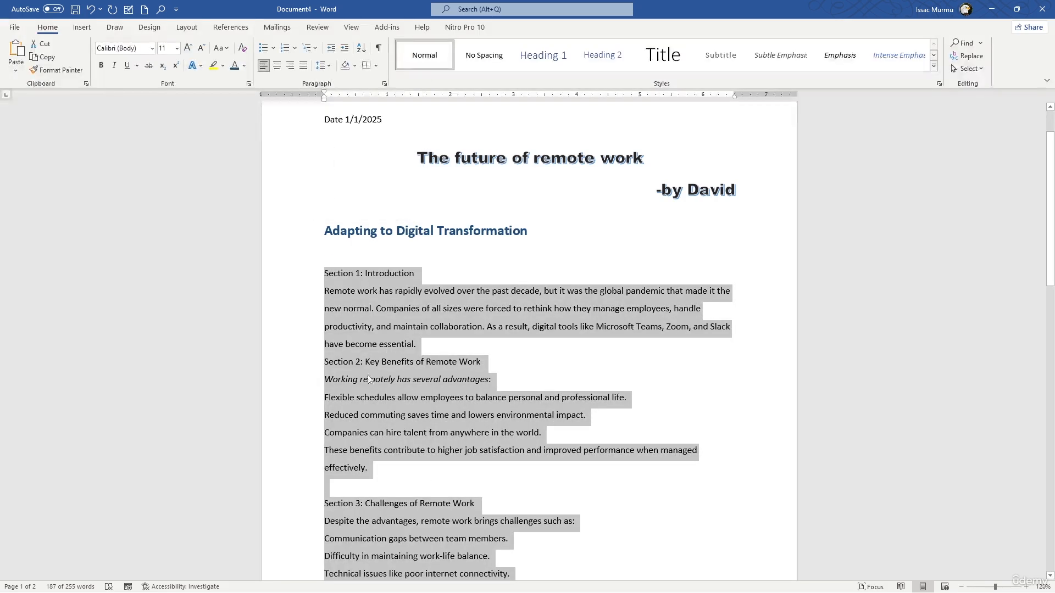
scroll(426, 324, "down", 6)
scroll(426, 324, "down", 3)
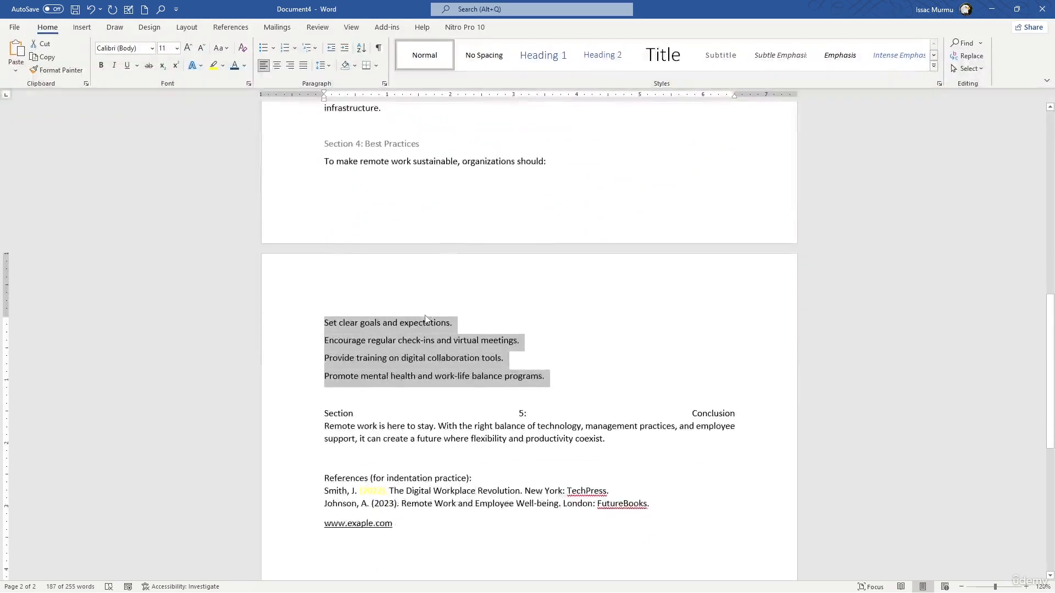
scroll(426, 323, "up", 3)
left_click(422, 243)
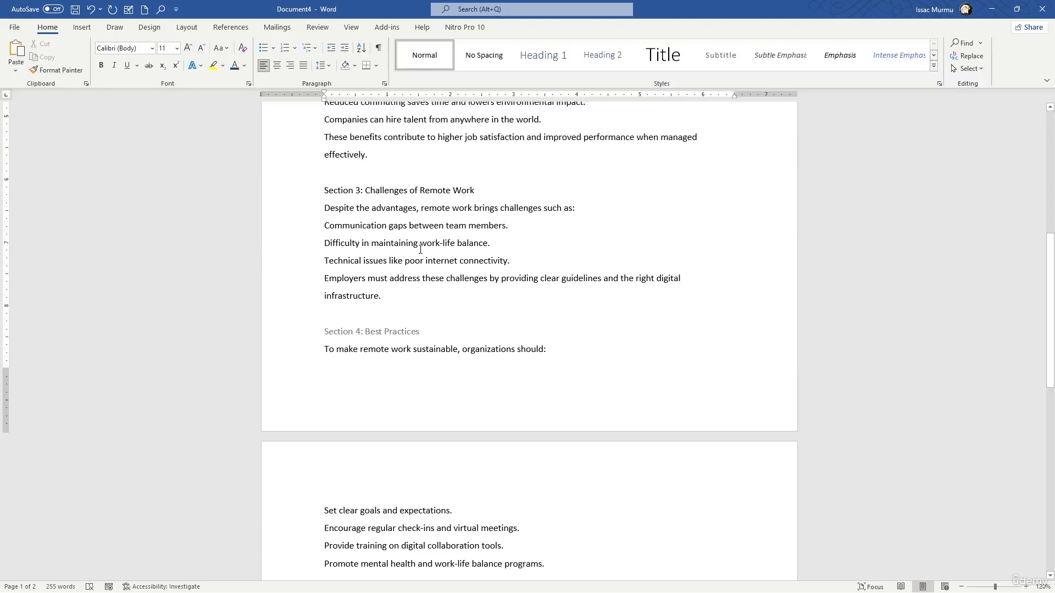
key("ctrl+z")
key("ctrl+y")
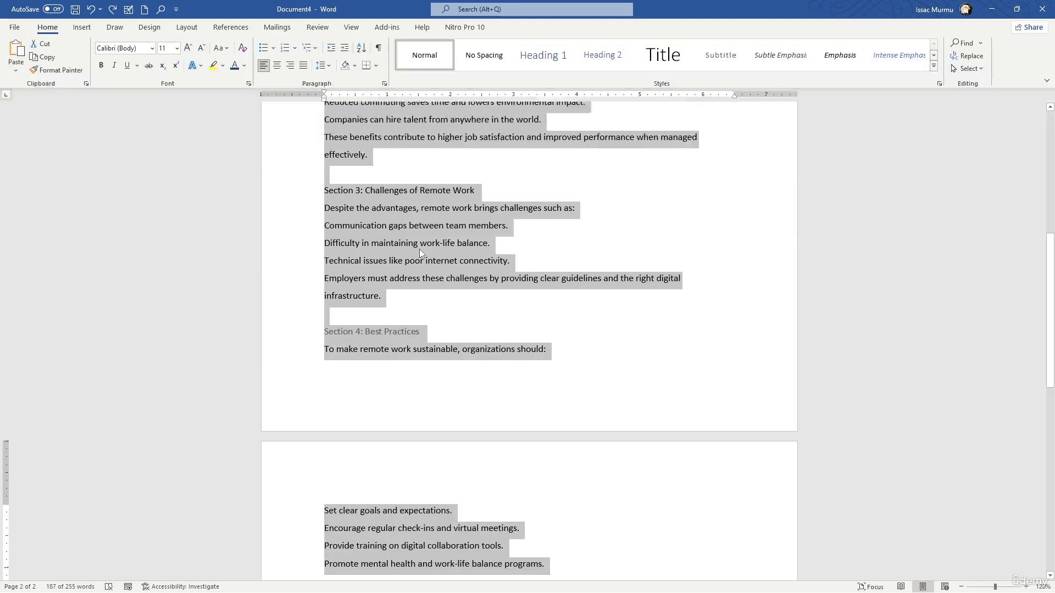
- Undo the last line spacing change on the paragraphs of Sections 1 to 4
scroll(420, 249, "up", 8)
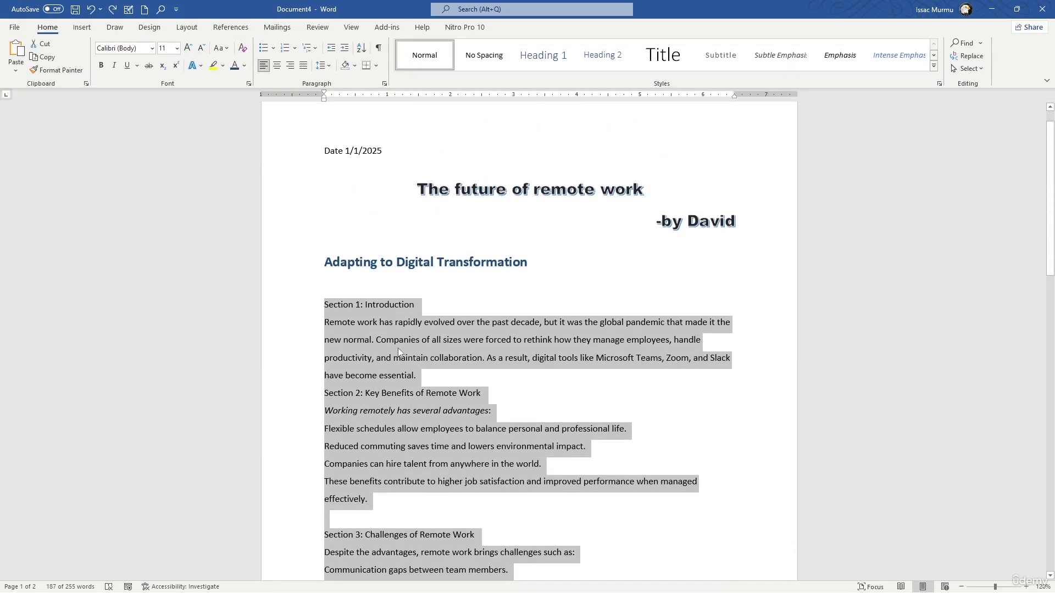
left_click(399, 350)
left_click(328, 67)
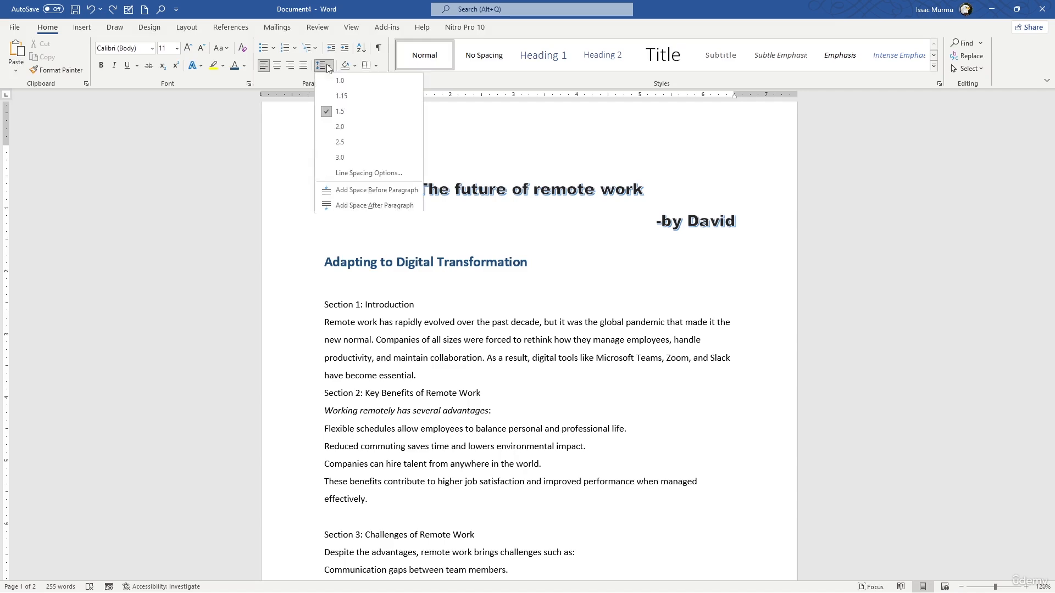
left_click(384, 322)
key("ctrl+z")
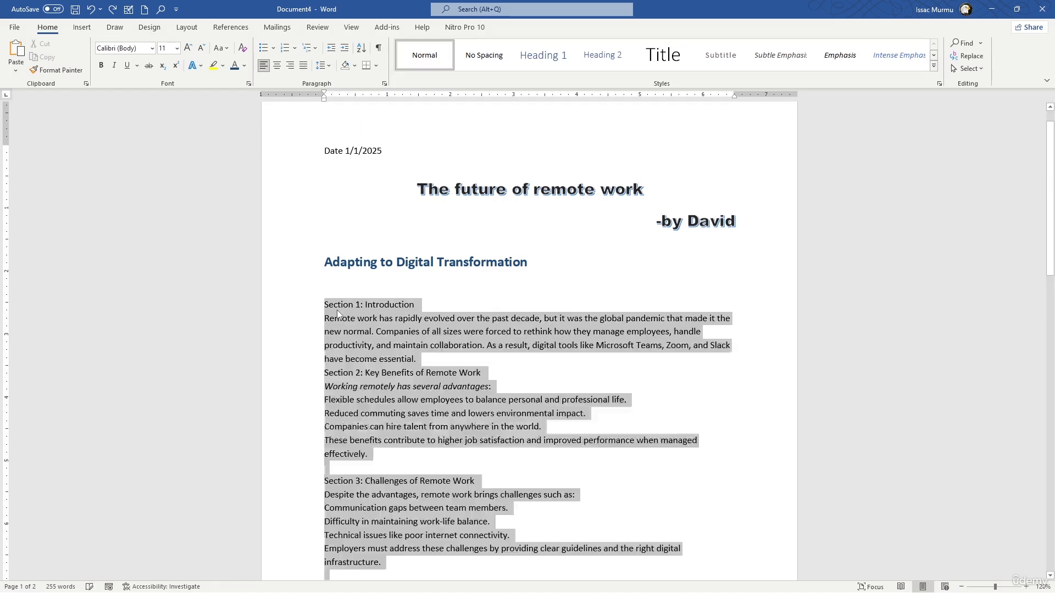
- Try a line spacing of 1.0 on the paragraphs of Sections 1 to 4, and set it to 1.5
left_click(324, 65)
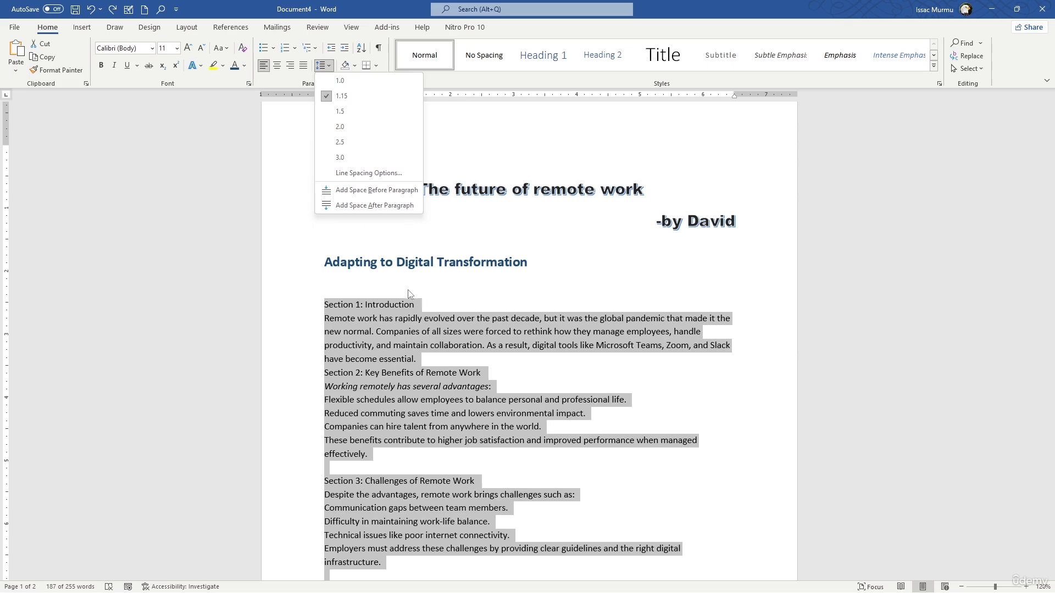
left_click(435, 340)
left_click(324, 66)
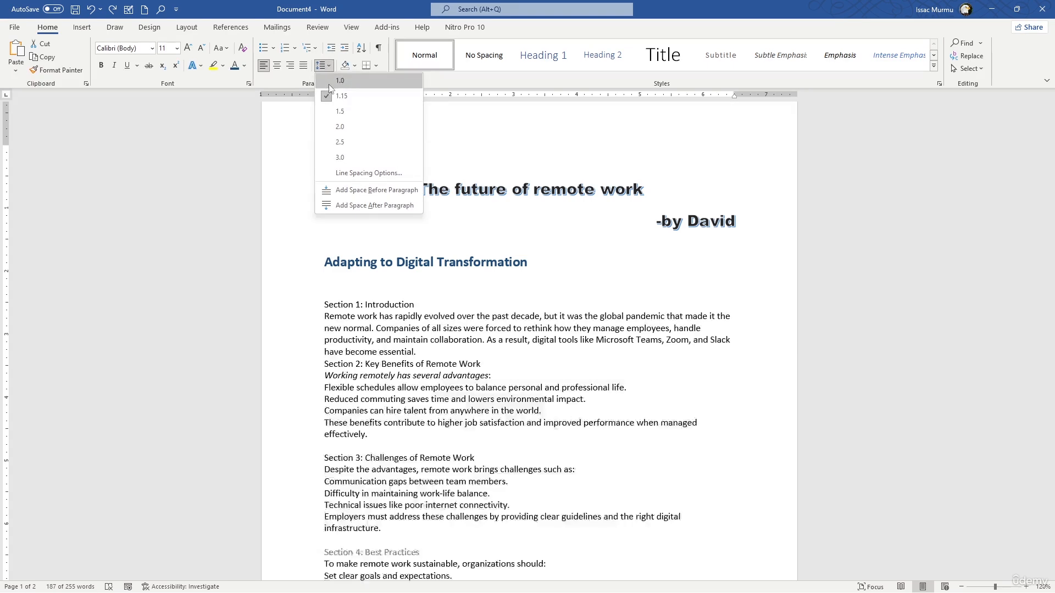
left_click(328, 82)
left_click(323, 65)
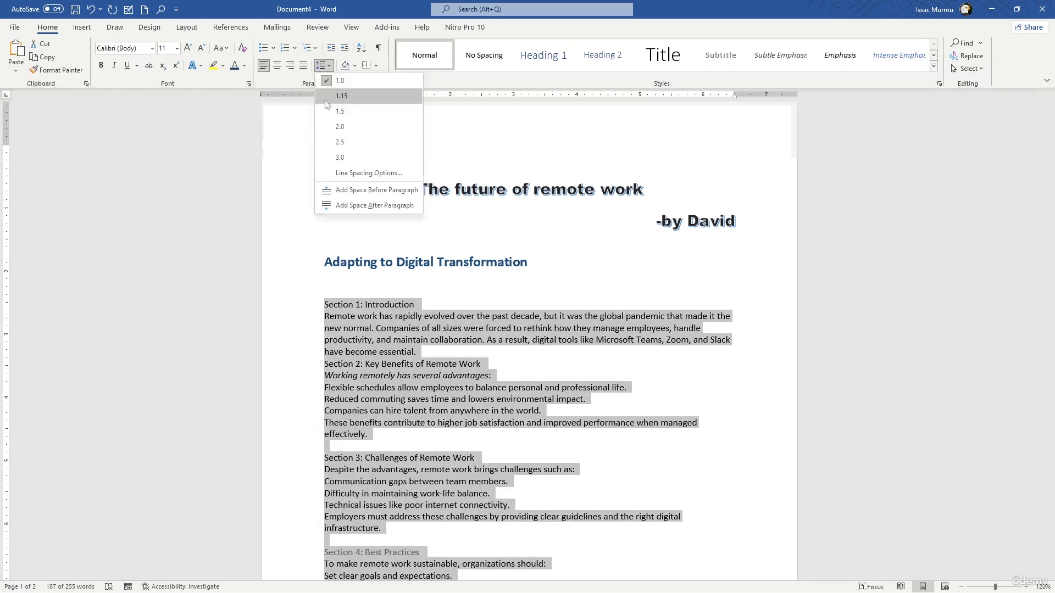
left_click(328, 110)
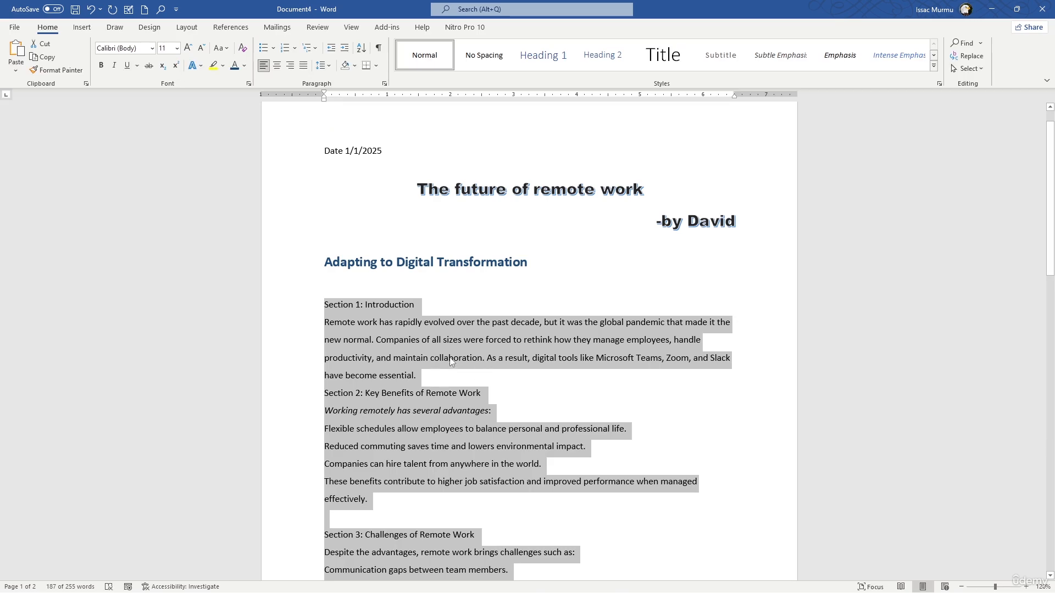
scroll(450, 360, "down", 3)
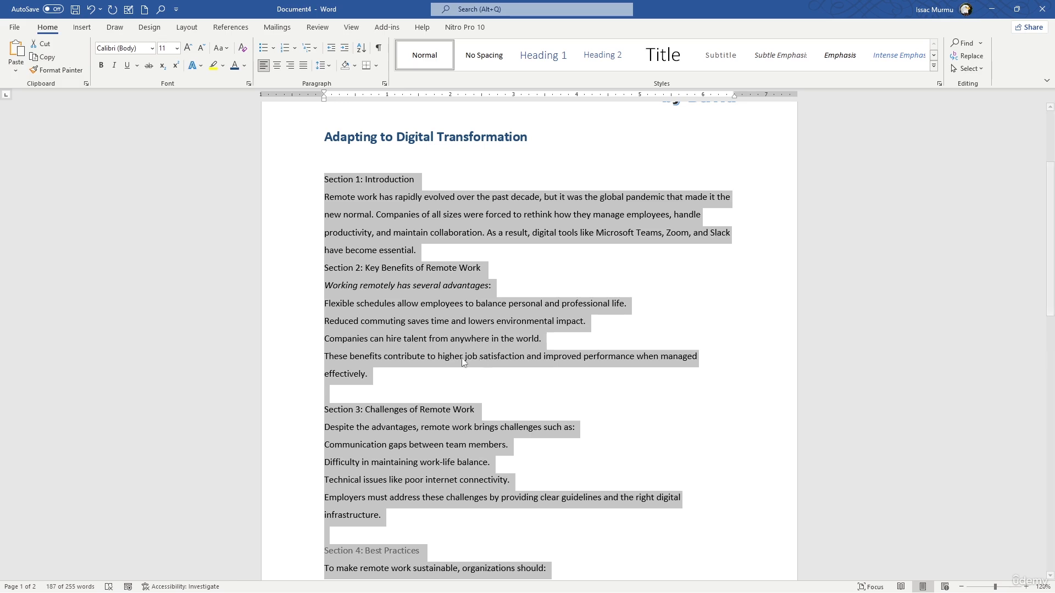
- Delete the empty lines above the Section 3 and Section 4 headings
left_click(335, 396)
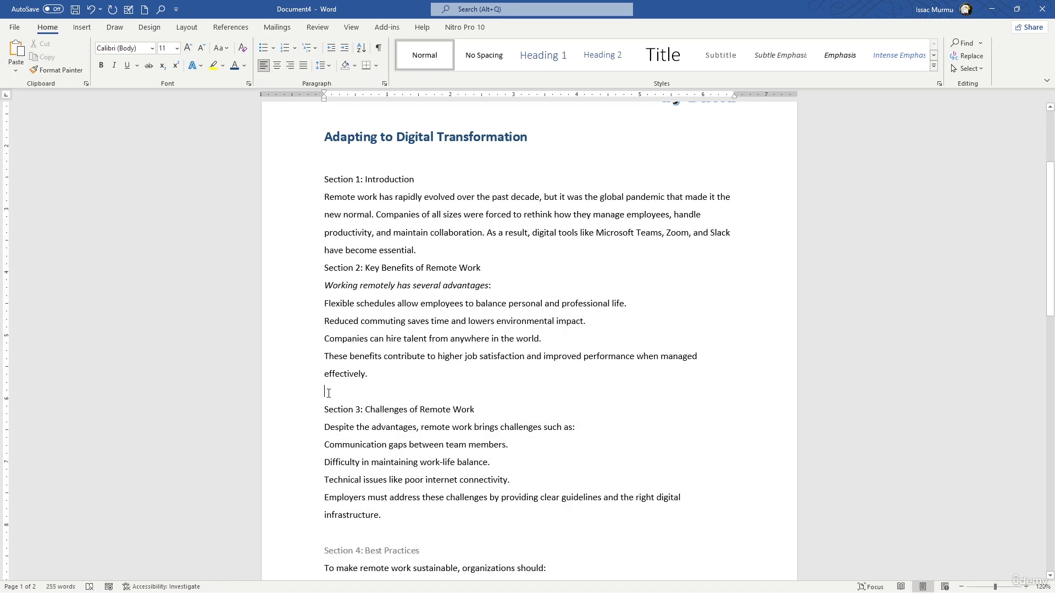
key("Delete")
left_click(353, 517)
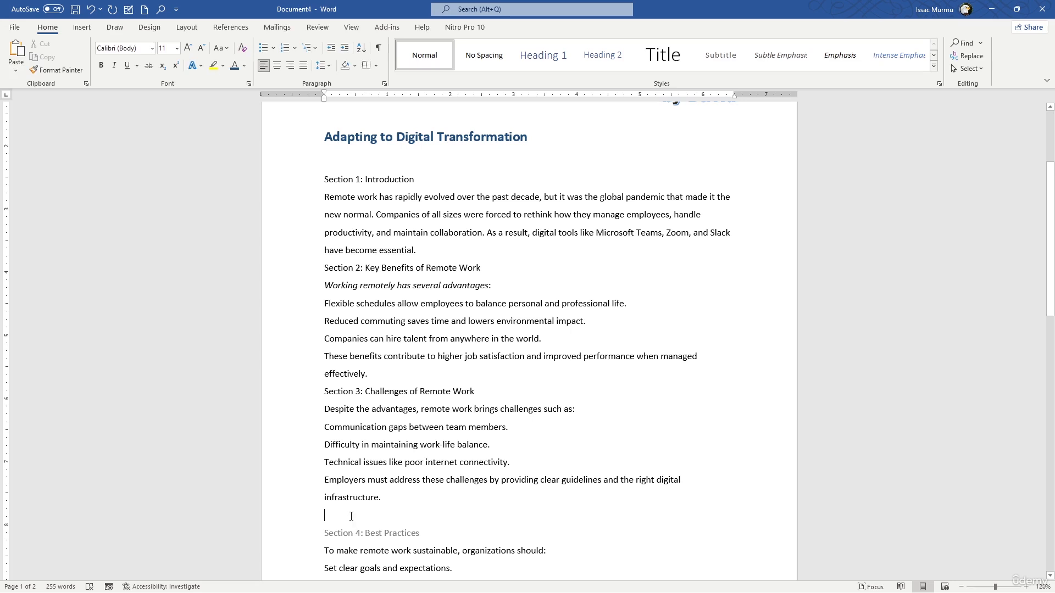
key("Delete")
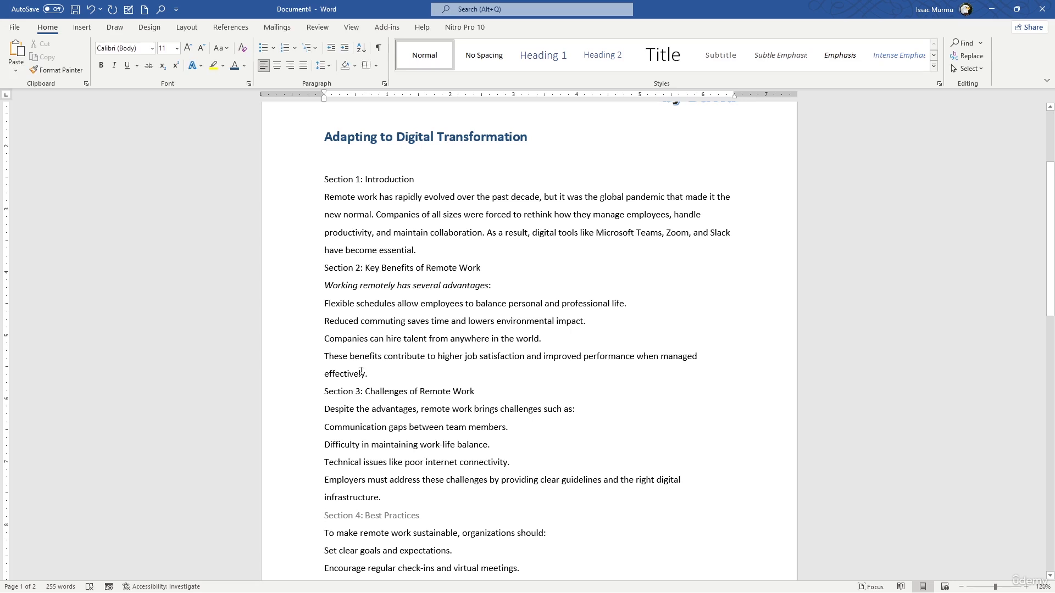
- Add space after the paragraphs from the Section 1 heading through the end of Section 3
left_click(346, 258)
left_click_drag(381, 498, 318, 190)
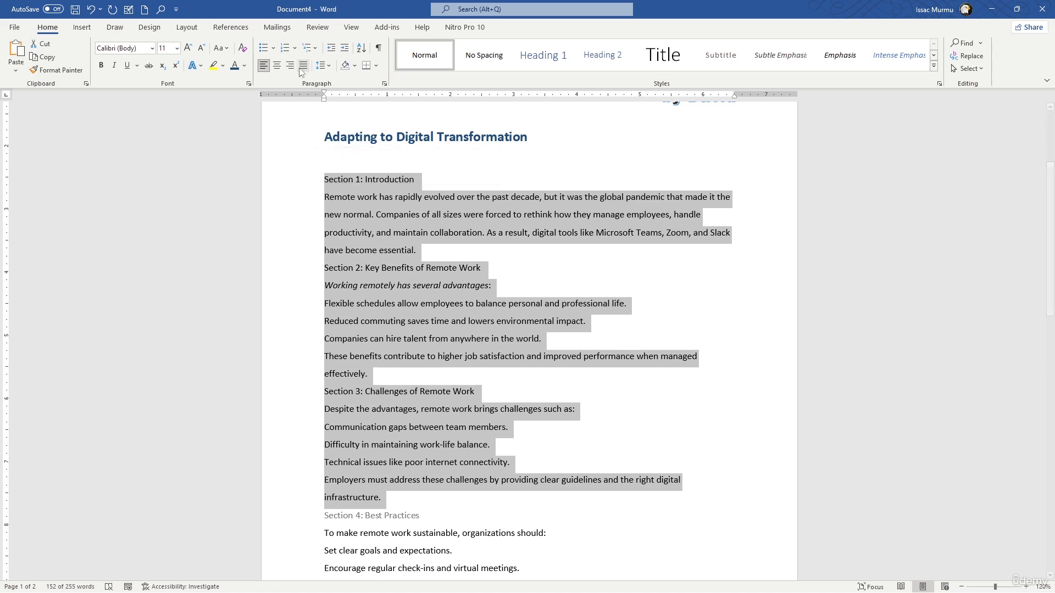
left_click(324, 66)
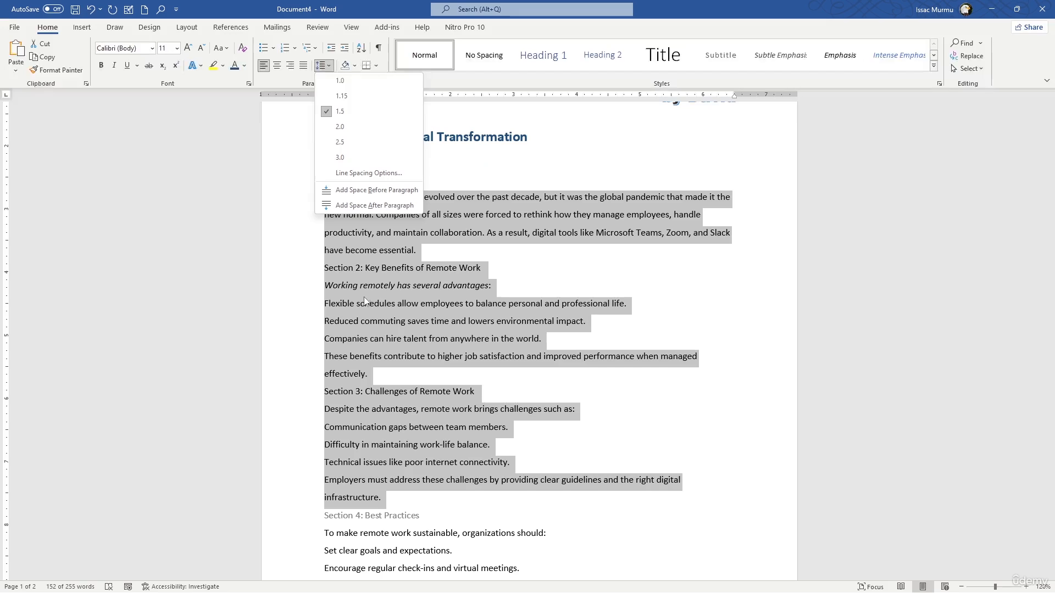
left_click(358, 205)
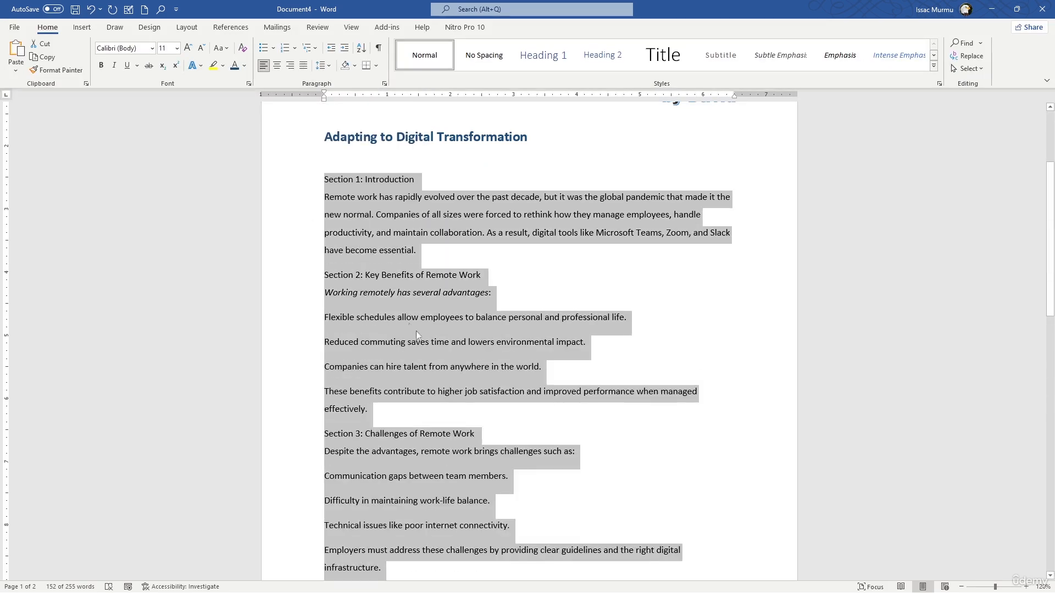
- Set the spacing after the paragraphs of Sections 1 to 3 to 12 pt
left_click(322, 65)
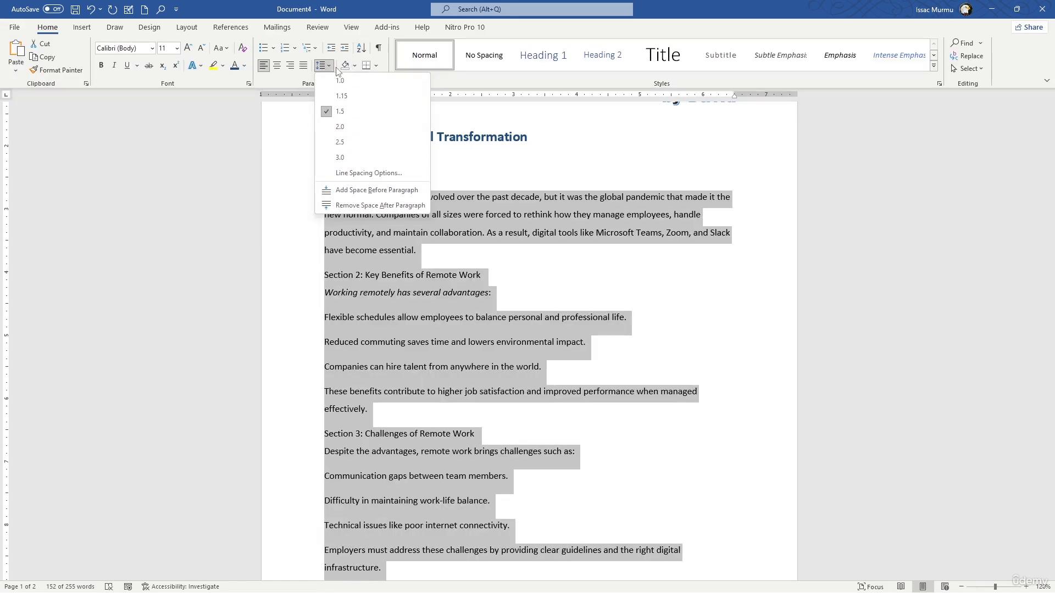
left_click(367, 173)
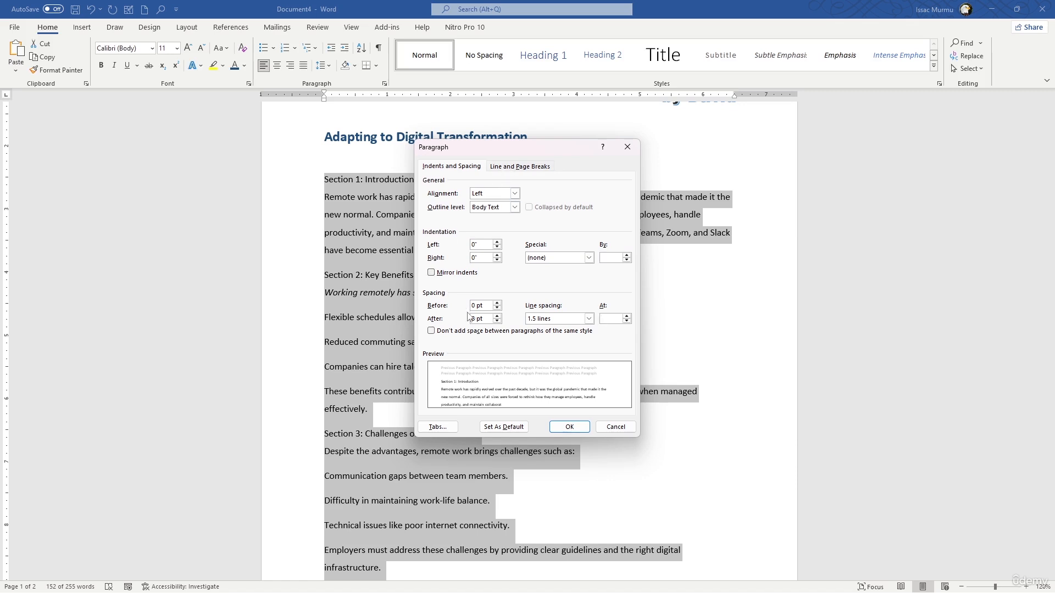
left_click(497, 316)
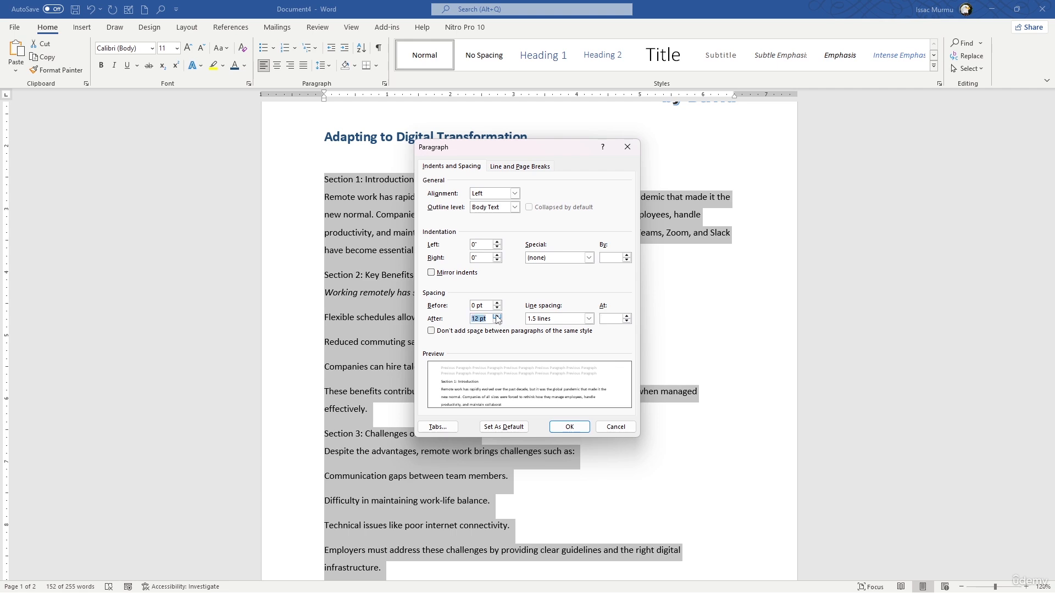
left_click(572, 428)
left_click(429, 338)
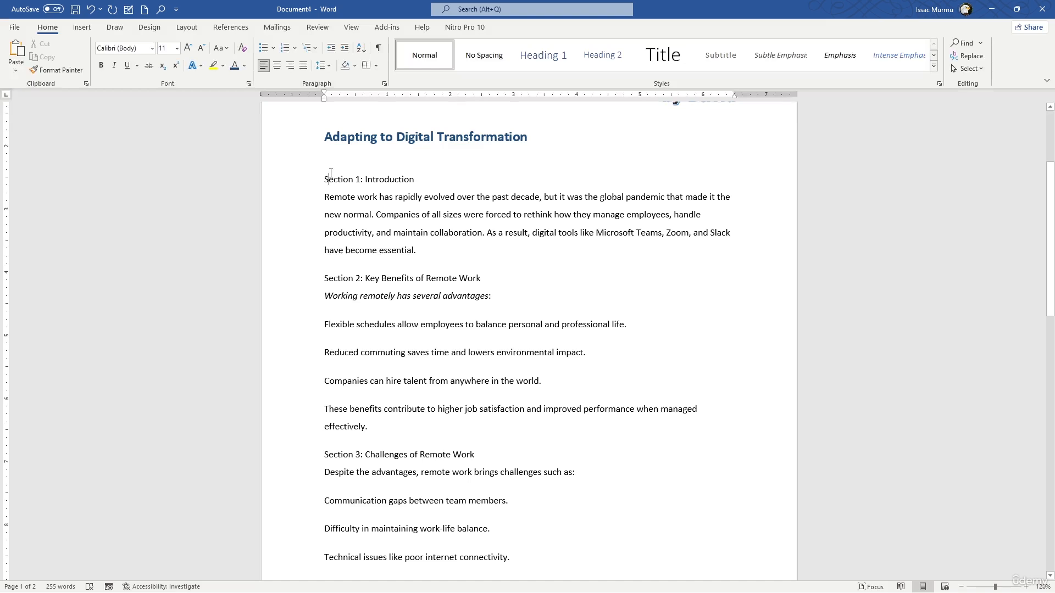
- Right-align the date line above the document title
scroll(329, 175, "up", 3)
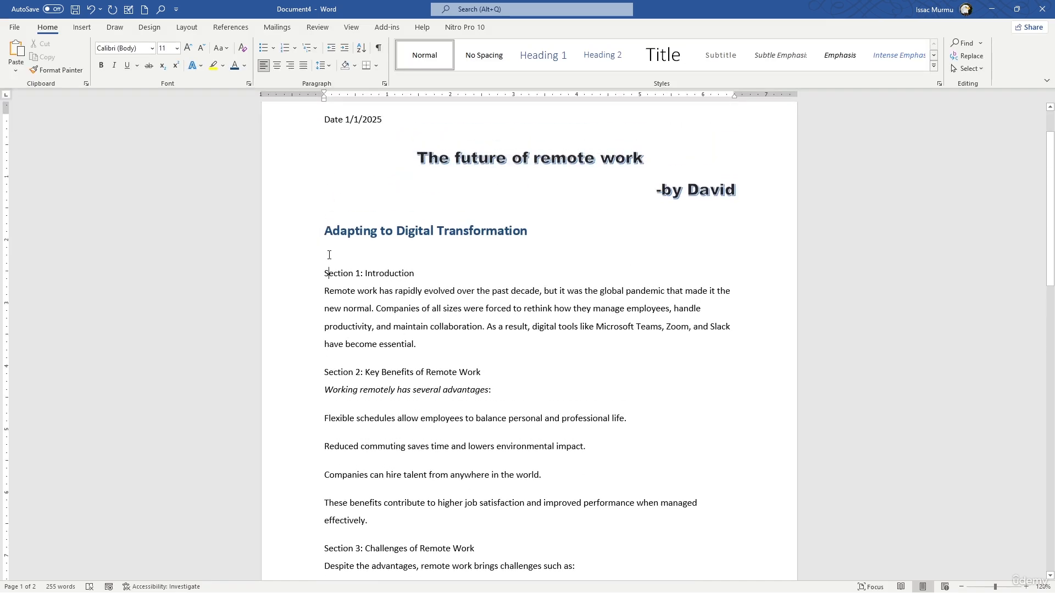
left_click(327, 120)
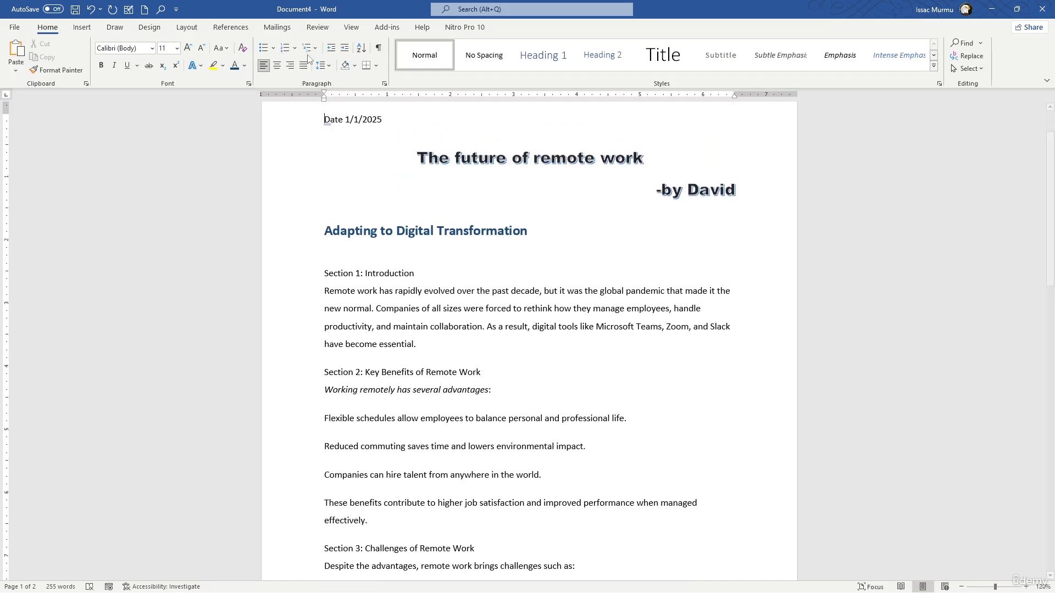
left_click(290, 66)
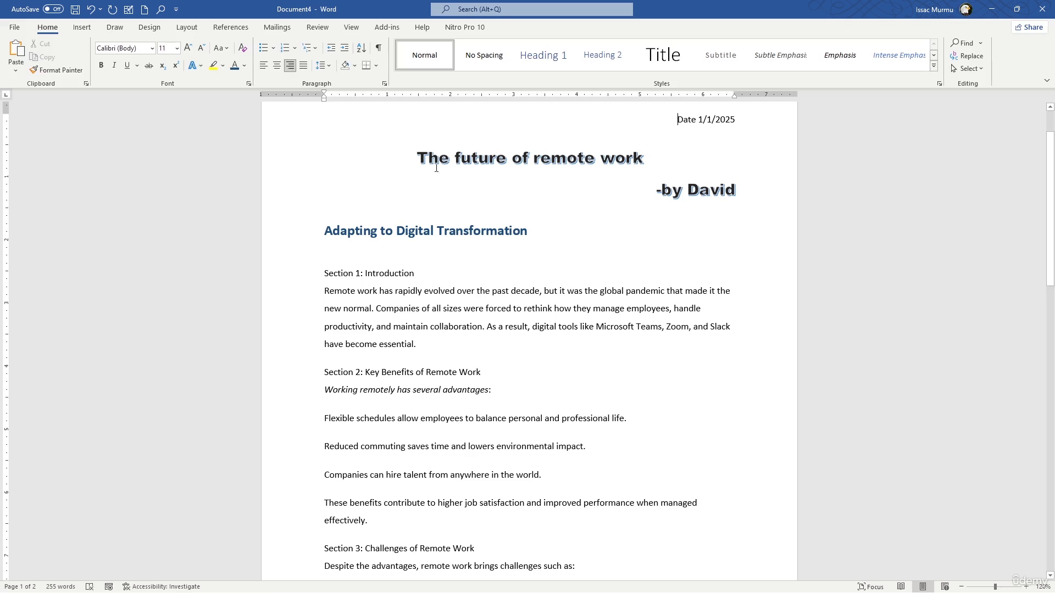
scroll(507, 189, "up", 1)
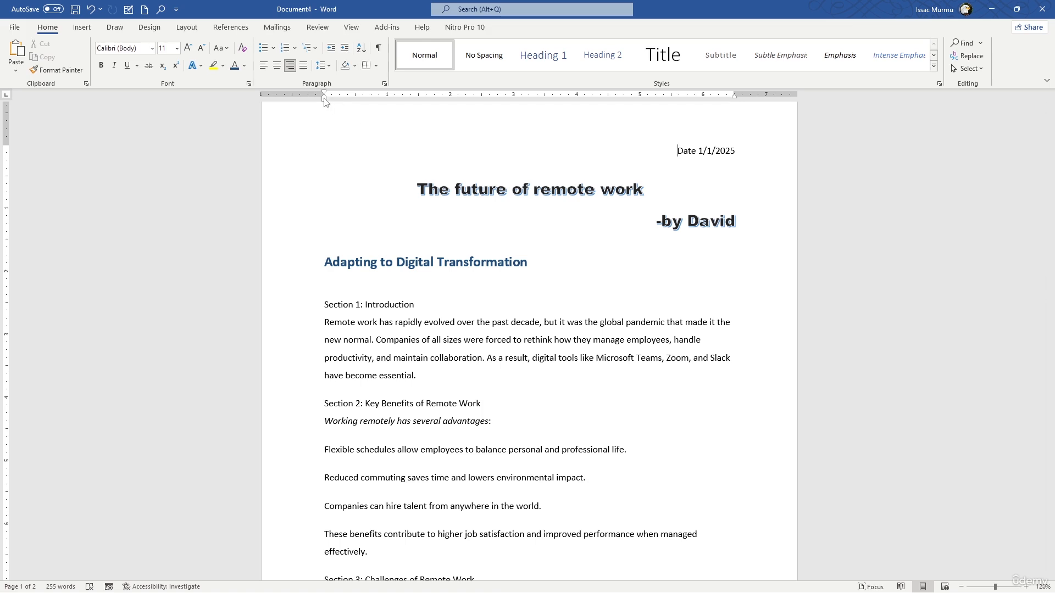
- Try moving the left indent of the date line
mouse_move(325, 99)
left_mouse_down()
mouse_move(346, 105)
mouse_move(326, 93)
mouse_move(335, 102)
mouse_move(321, 104)
left_mouse_up()
key("ctrl+z")
mouse_move(343, 99)
left_mouse_down()
mouse_move(324, 99)
mouse_move(358, 101)
left_mouse_up()
left_click_drag(325, 100, 357, 100)
- Indent the Section 1 paragraph by about 0.5 inch, and move the indent back almost to the margin
left_click(324, 308)
mouse_move(325, 99)
left_mouse_down()
mouse_move(366, 97)
mouse_move(356, 97)
left_mouse_up()
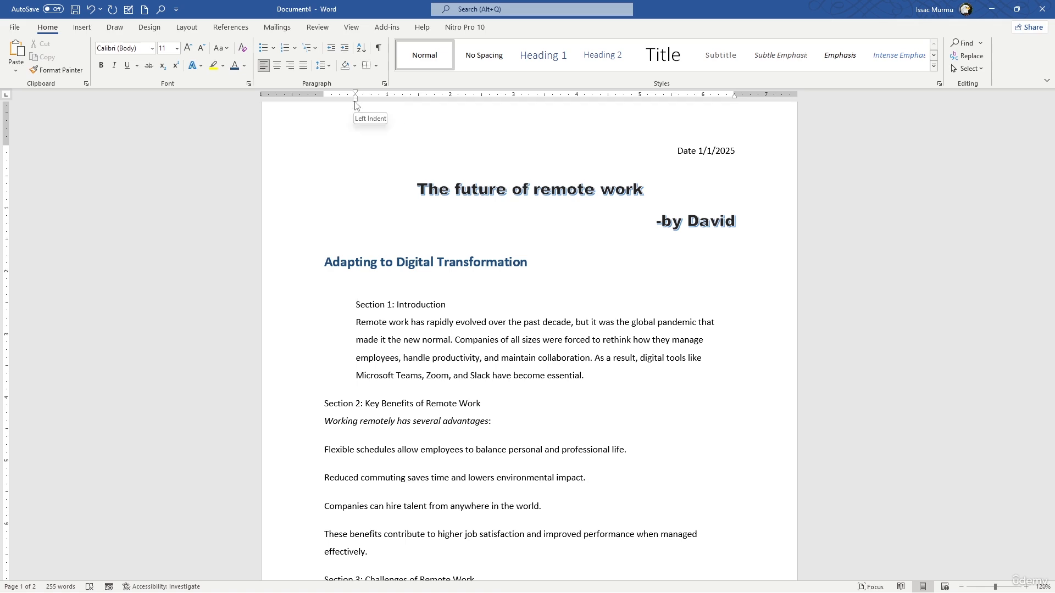
mouse_move(355, 105)
left_mouse_down()
mouse_move(384, 106)
mouse_move(328, 105)
left_mouse_up()
- Try a right indent of about 0.6 inch on the Section 1 paragraph and undo it
left_click(324, 404)
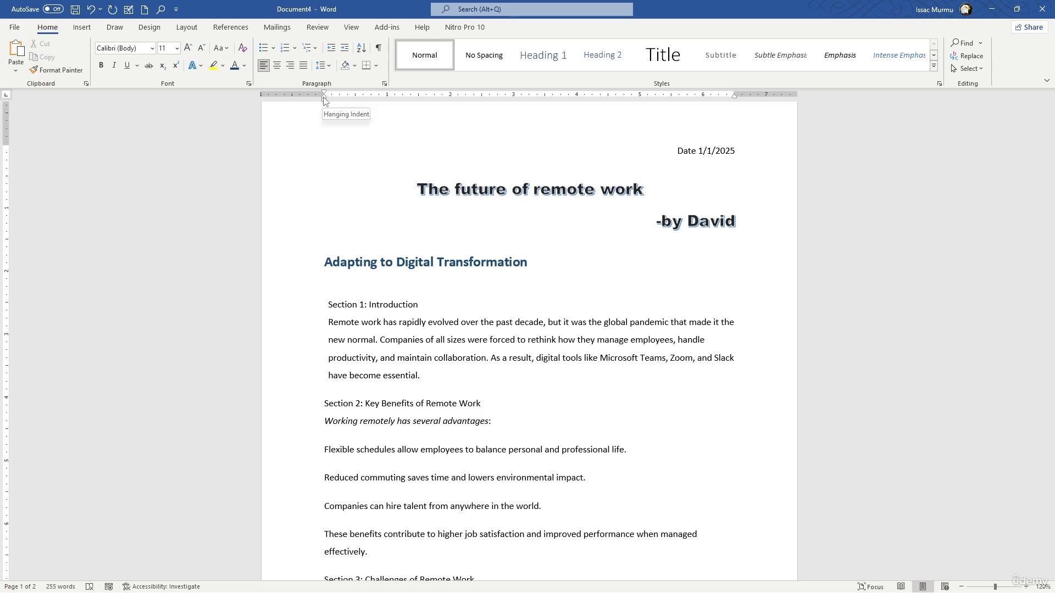
mouse_move(325, 101)
left_mouse_down()
mouse_move(358, 109)
mouse_move(323, 111)
left_mouse_up()
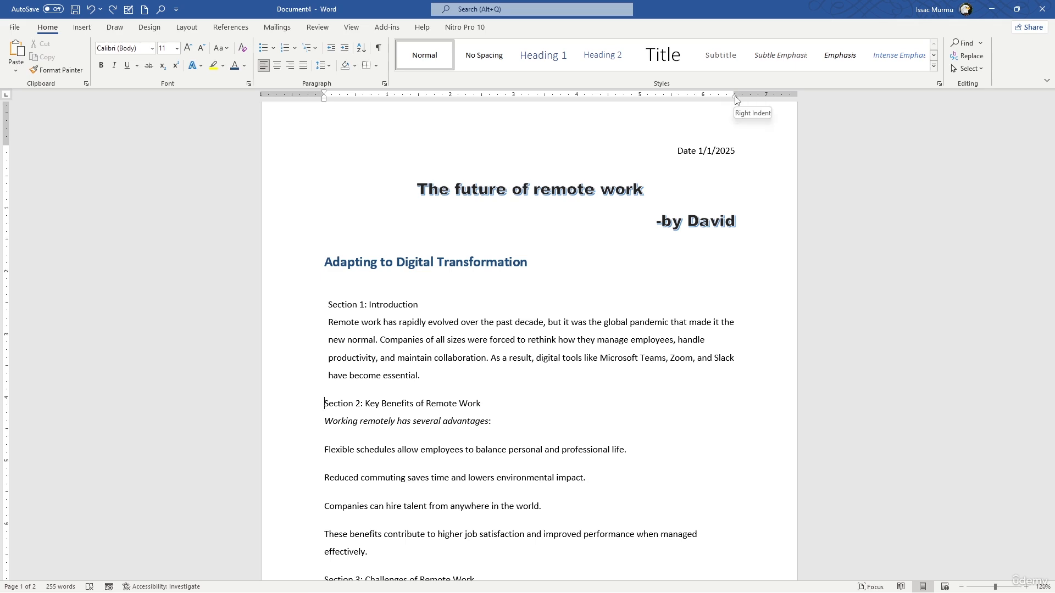
left_click_drag(736, 96, 661, 100)
left_click(735, 318)
left_click(704, 97)
left_click_drag(734, 97, 695, 99)
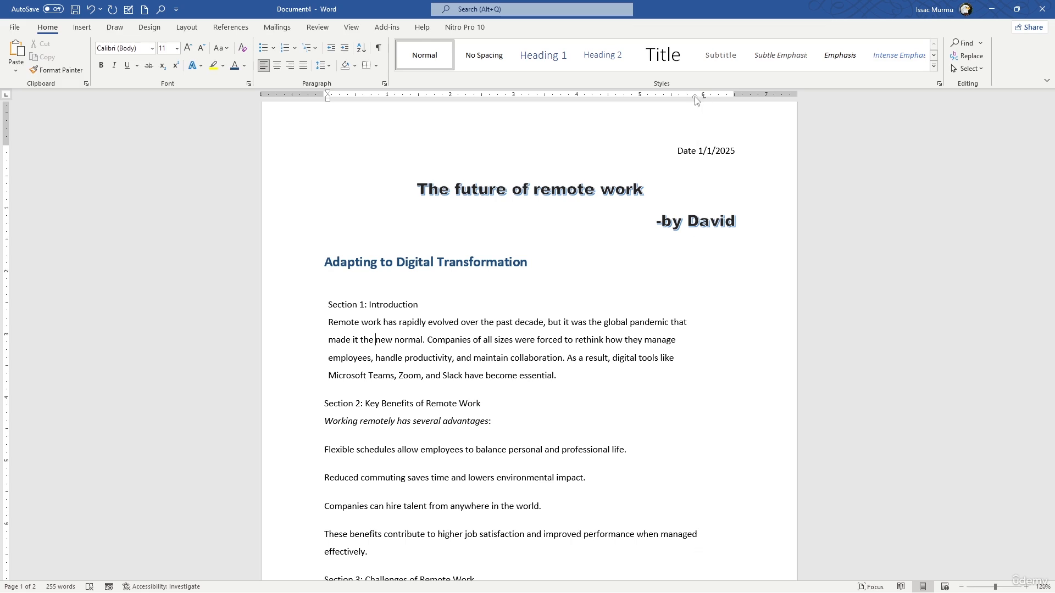
key("ctrl+z")
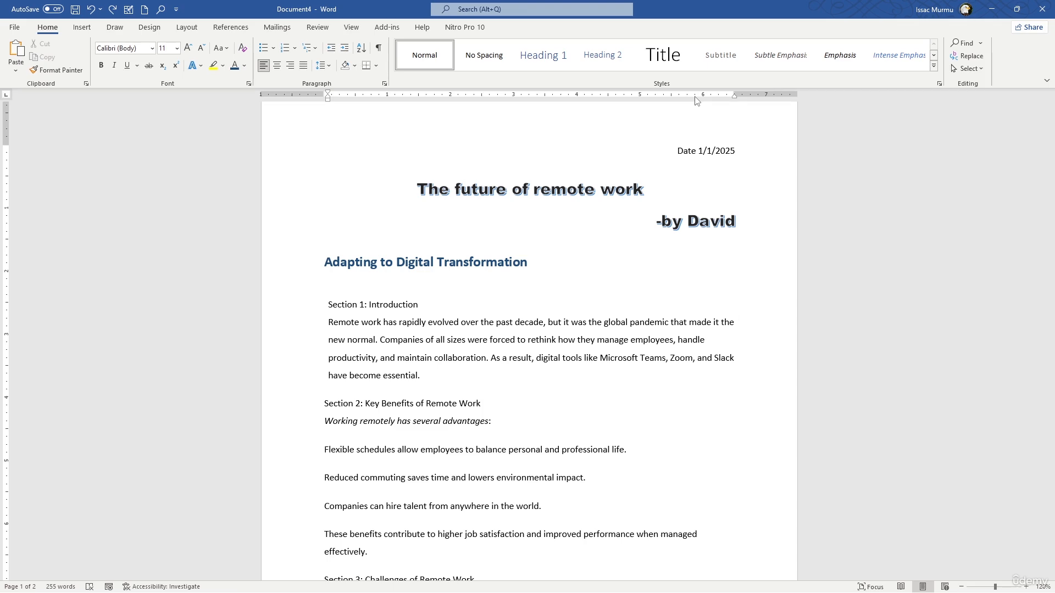
- Apply a hanging indent of about 0.7 inch to the entries under the References heading
scroll(571, 165, "down", 15)
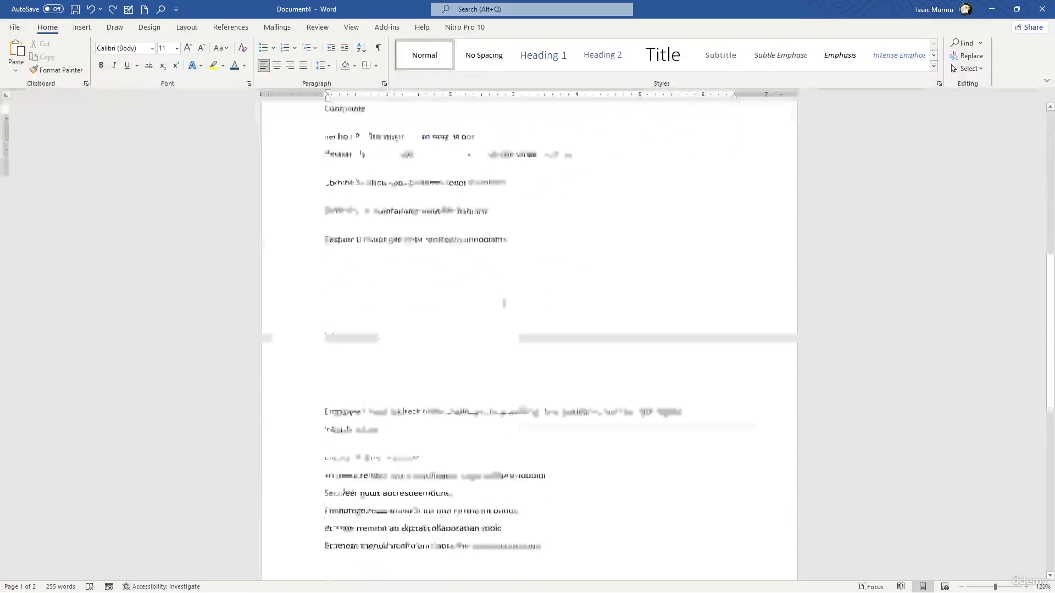
left_click(514, 184)
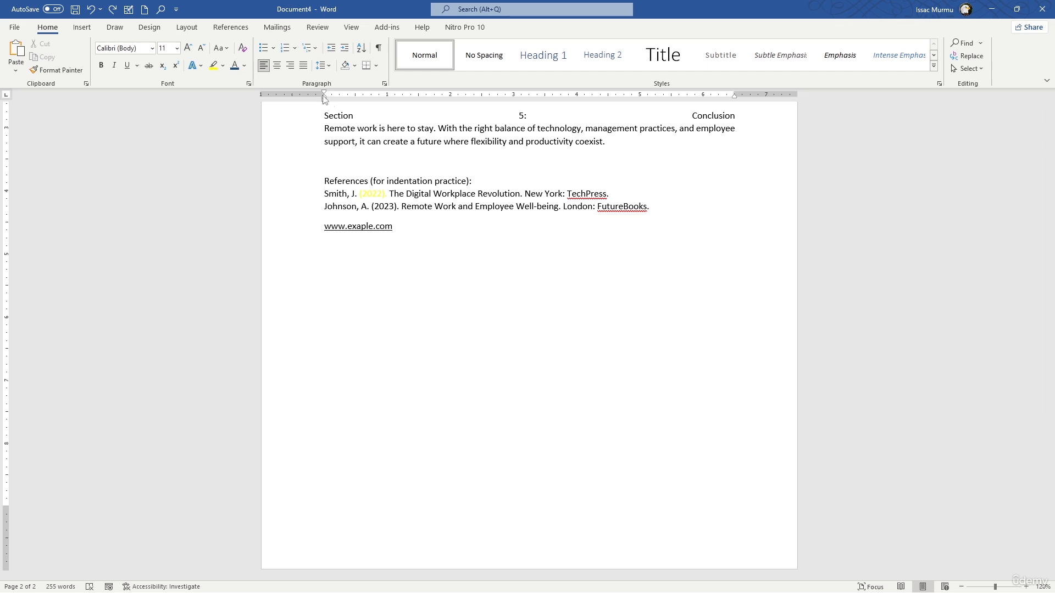
left_click_drag(324, 99, 369, 100)
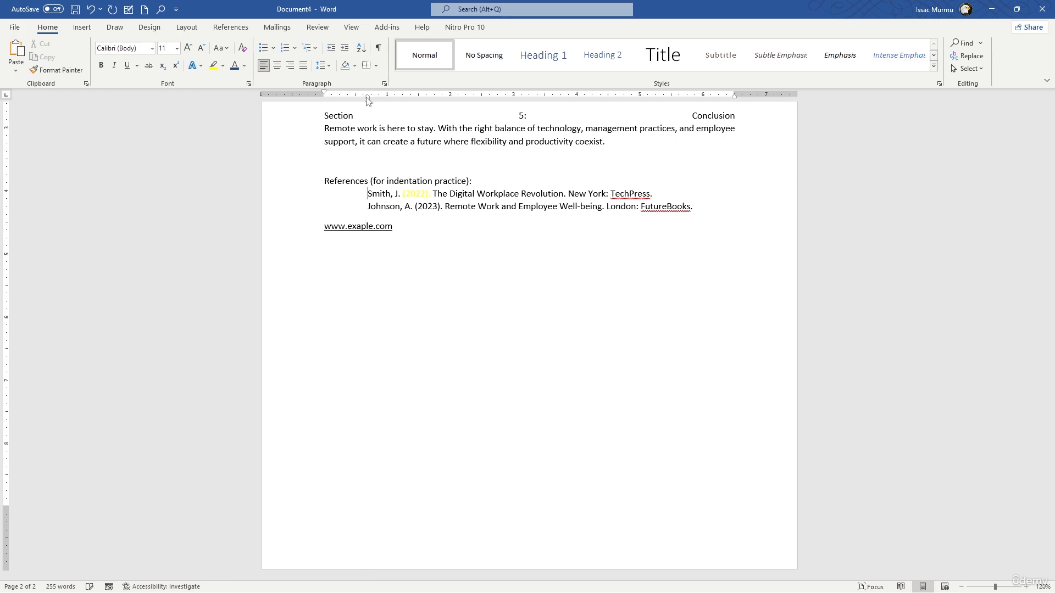
left_click(403, 231)
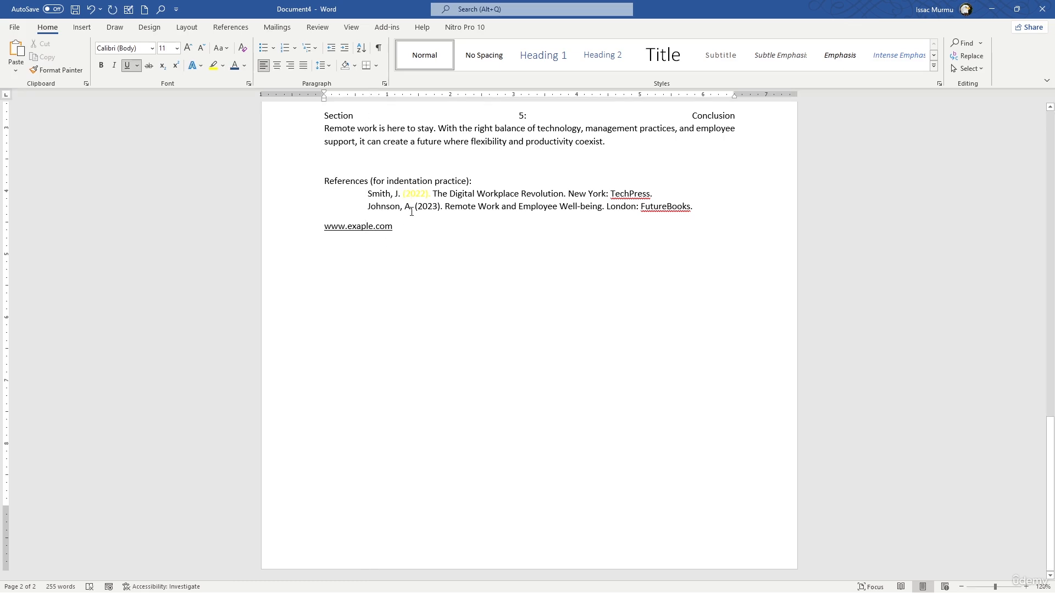
- Review the spacing and indents of the paragraphs from the references back up to Section 1
scroll(408, 208, "up", 4)
scroll(412, 212, "up", 3)
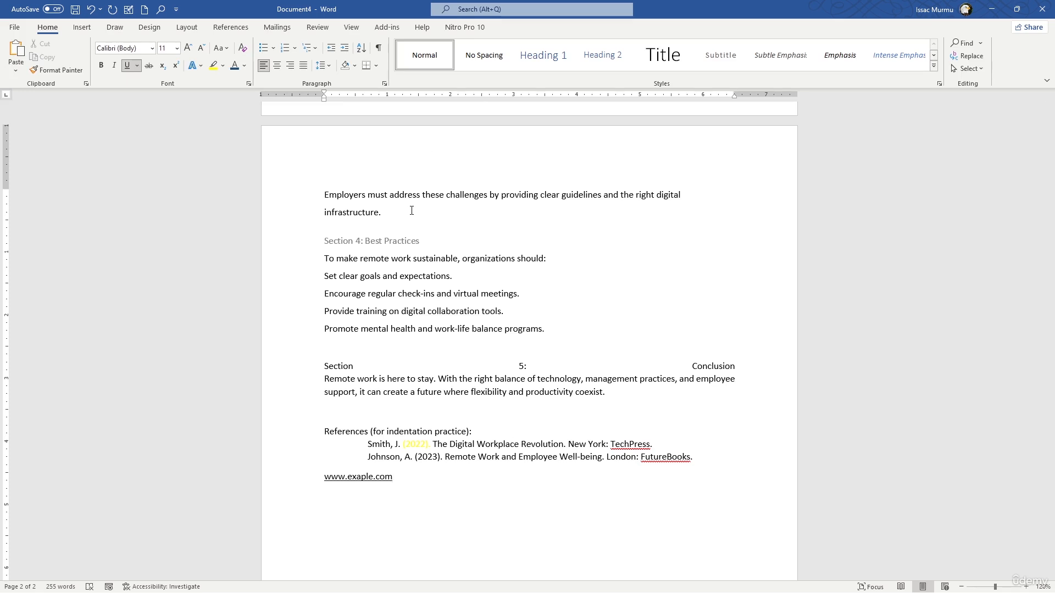
scroll(411, 209, "up", 3)
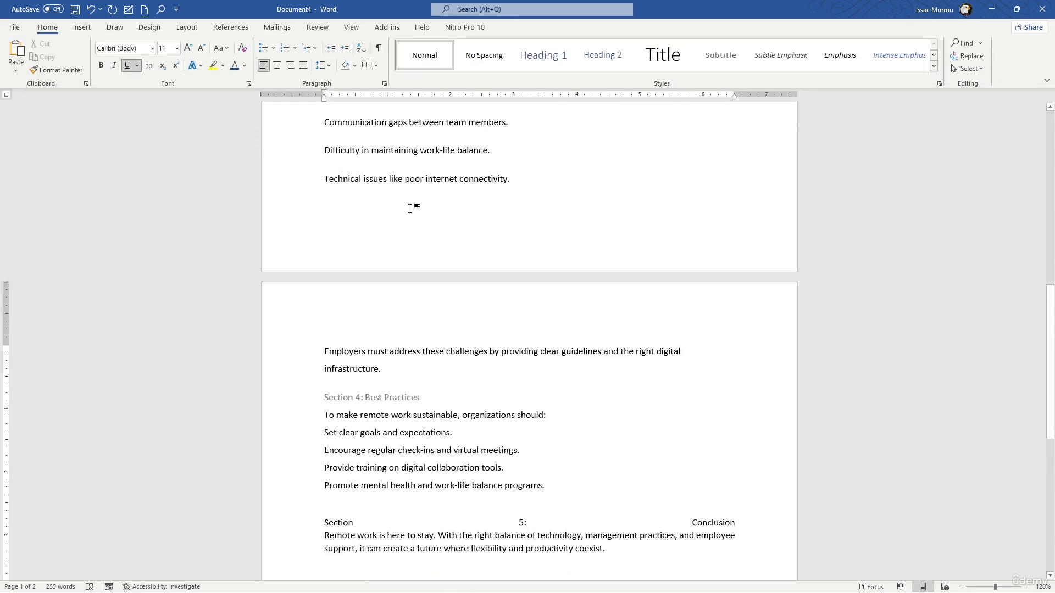
scroll(410, 208, "up", 3)
scroll(411, 209, "up", 3)
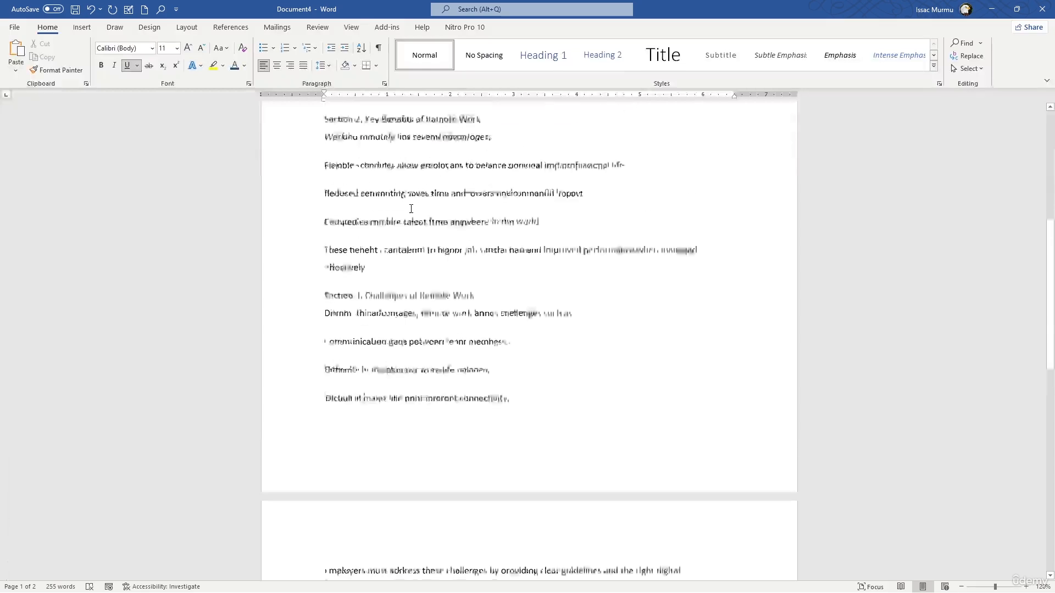
scroll(411, 209, "up", 2)
scroll(411, 209, "down", 3)
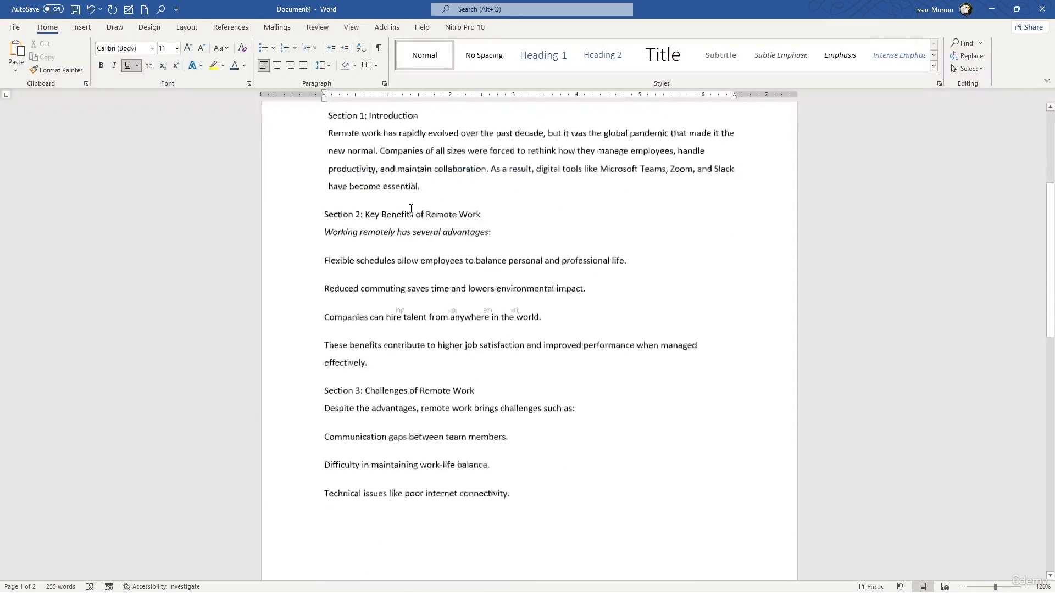
- Try the default bullet list on the Section 3 paragraphs, from the intro line to the technical issues line, and undo it
scroll(411, 209, "down", 4)
scroll(411, 209, "down", 7)
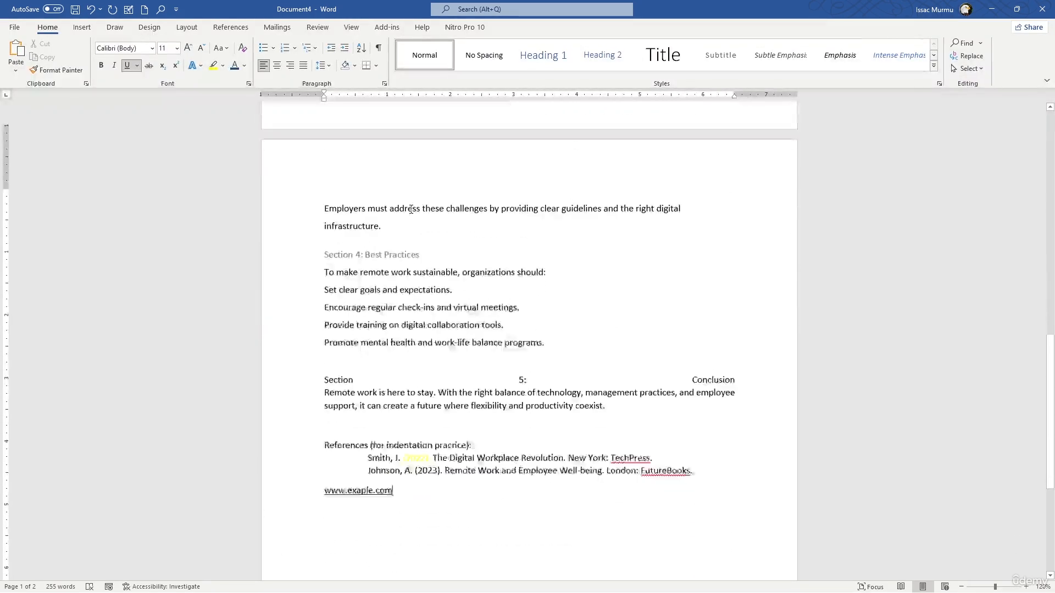
scroll(385, 222, "up", 4)
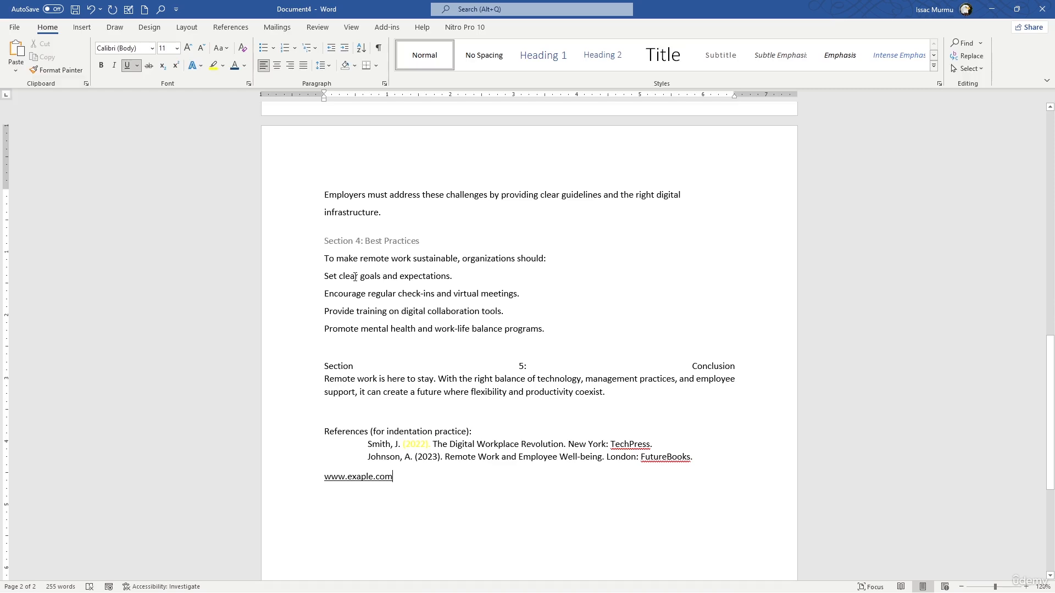
scroll(374, 252, "up", 6)
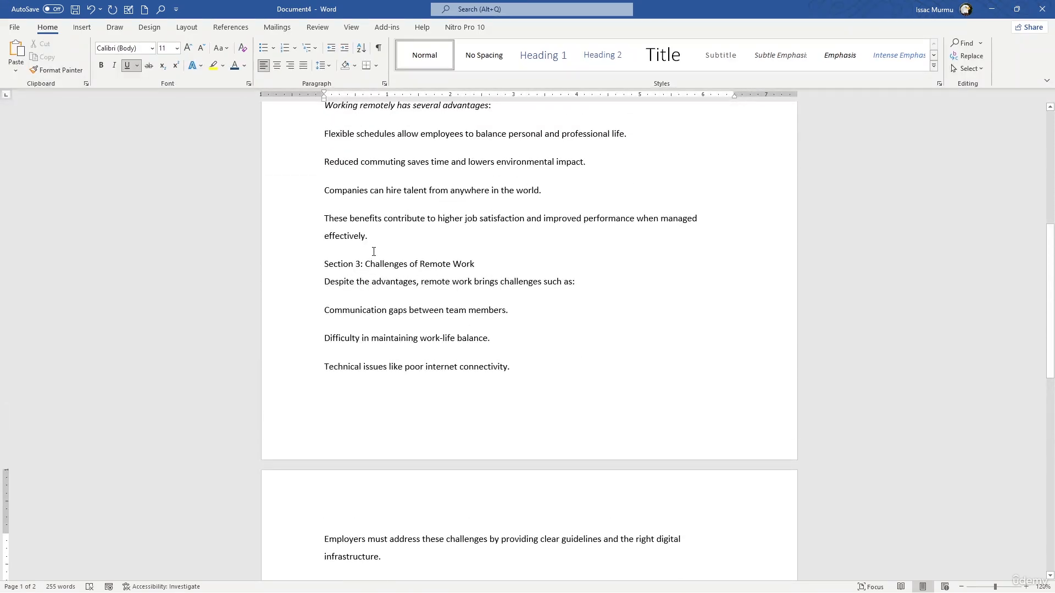
left_click_drag(506, 366, 341, 293)
scroll(341, 293, "down", 2)
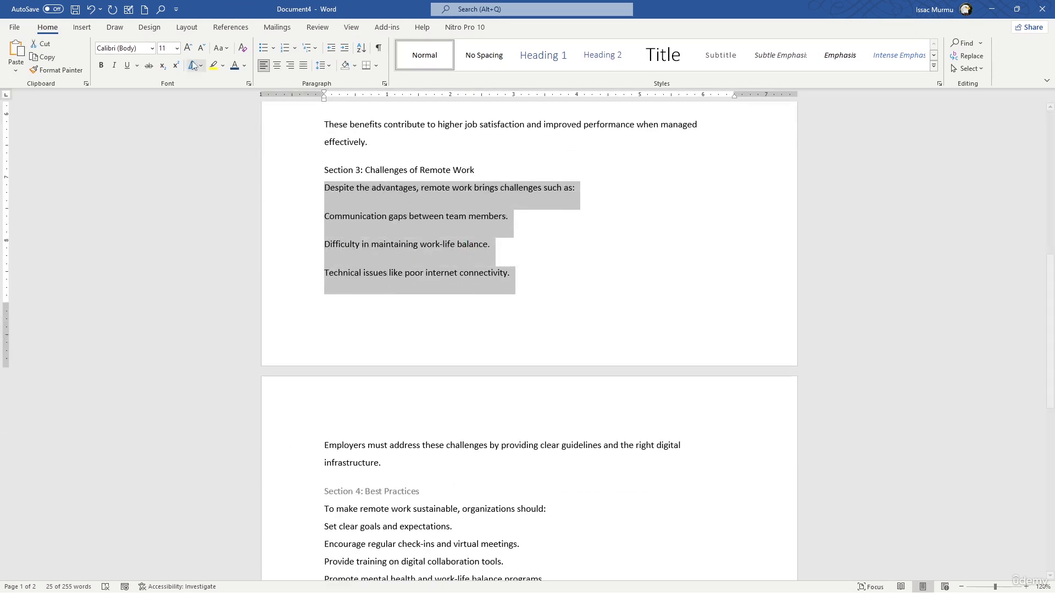
left_click(265, 48)
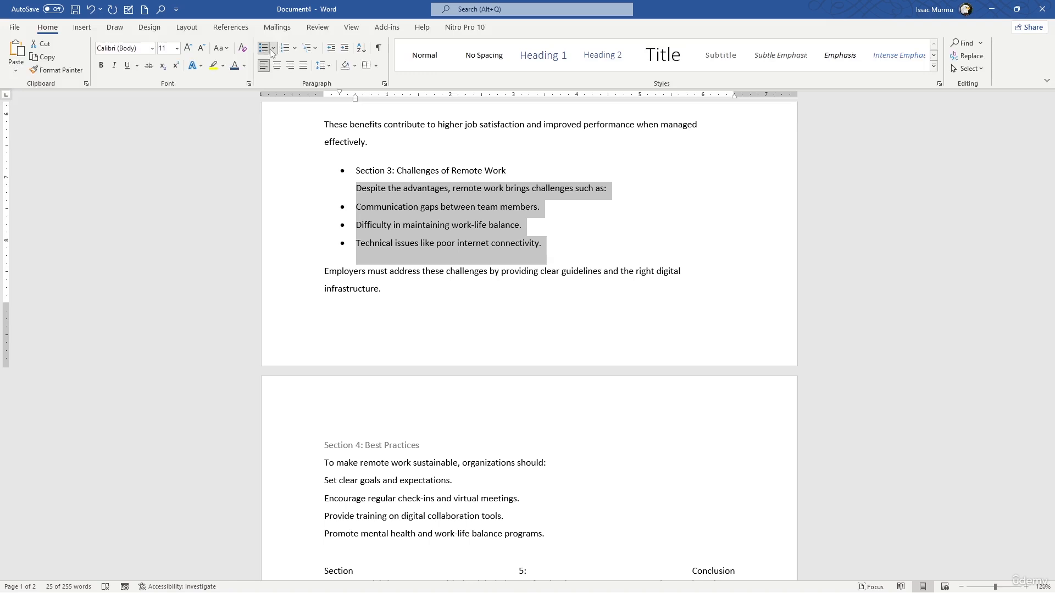
key("ctrl+z")
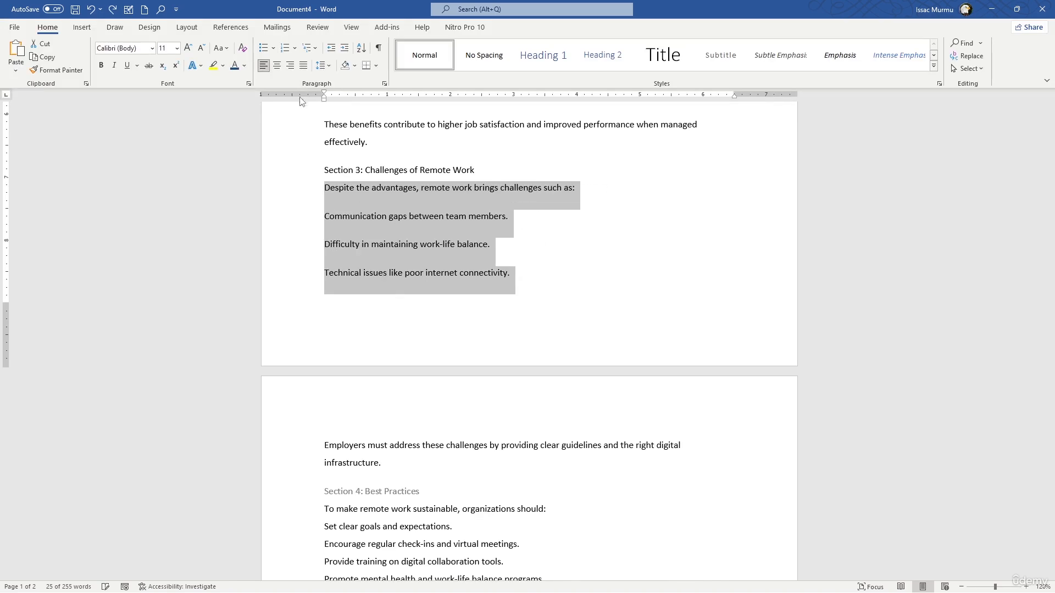
- Number the Section 3 paragraphs through the "Employers must address these challenges" paragraph with the 1. 2. 3. format
left_click(407, 244)
left_click_drag(324, 188, 519, 286)
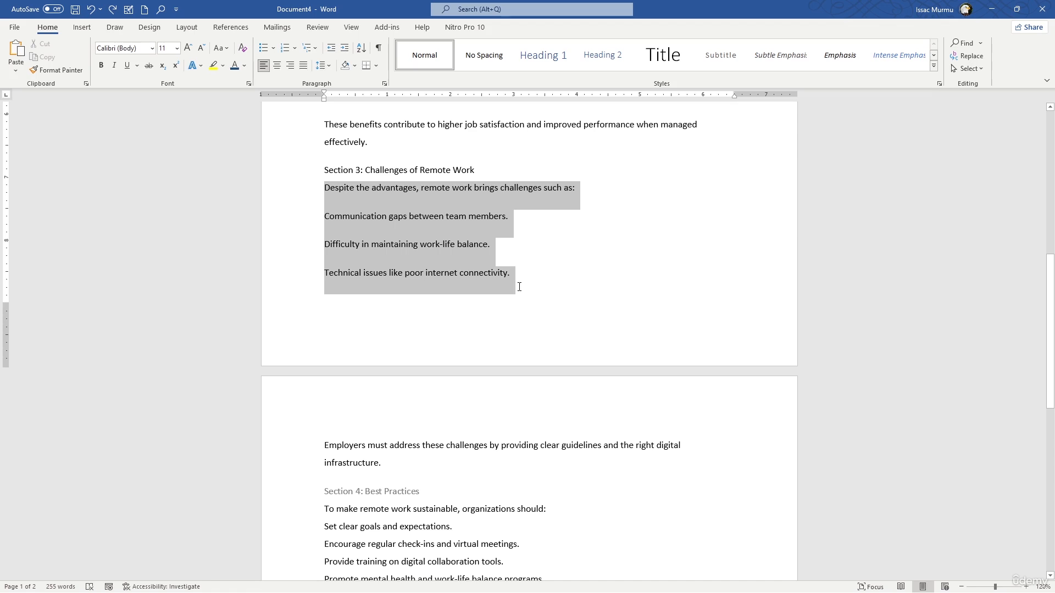
left_click_drag(324, 445, 513, 467)
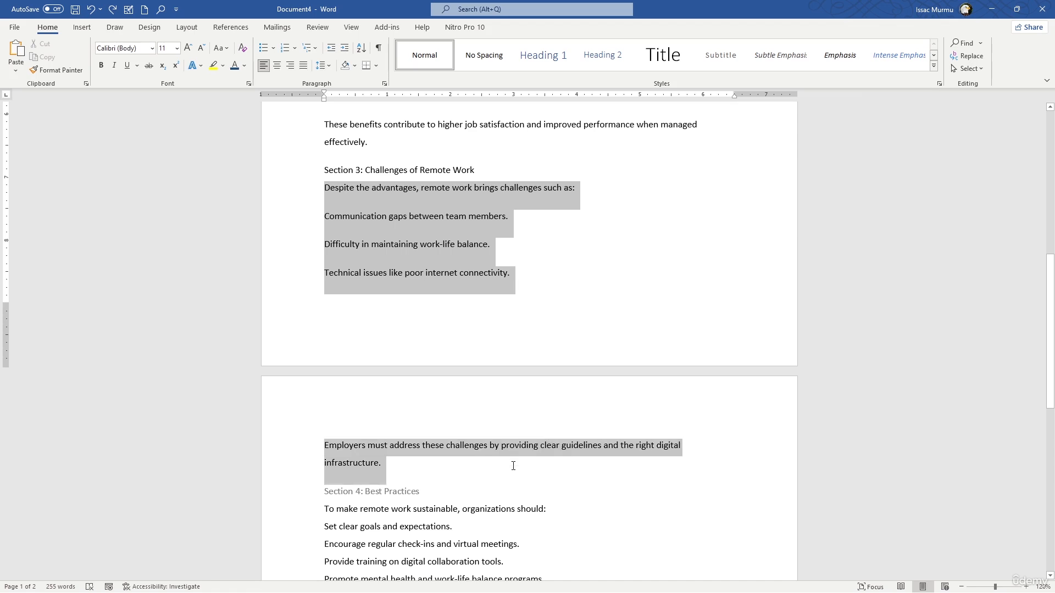
left_click(273, 50)
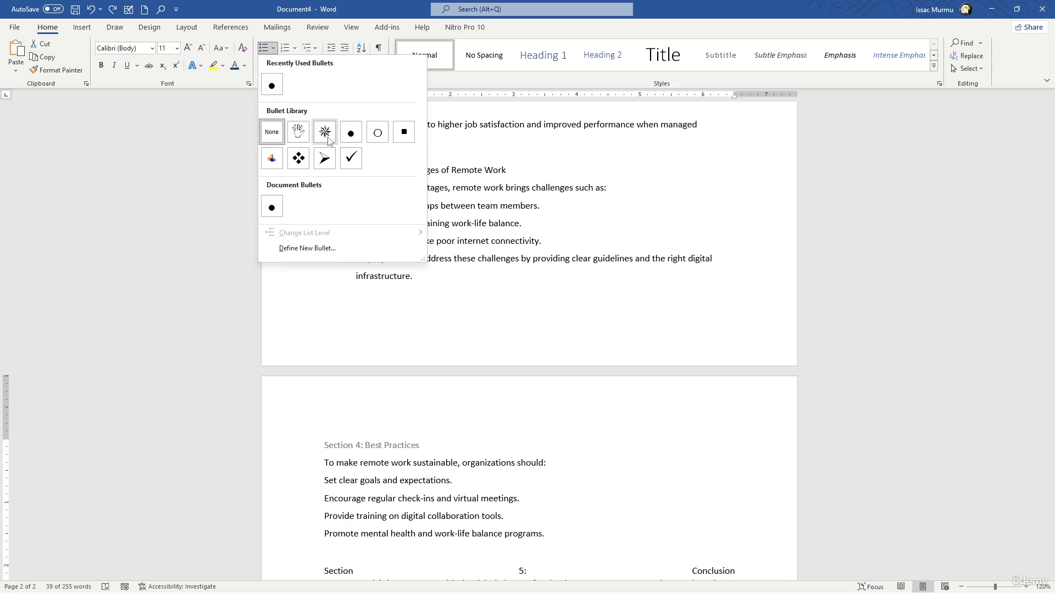
left_click(295, 49)
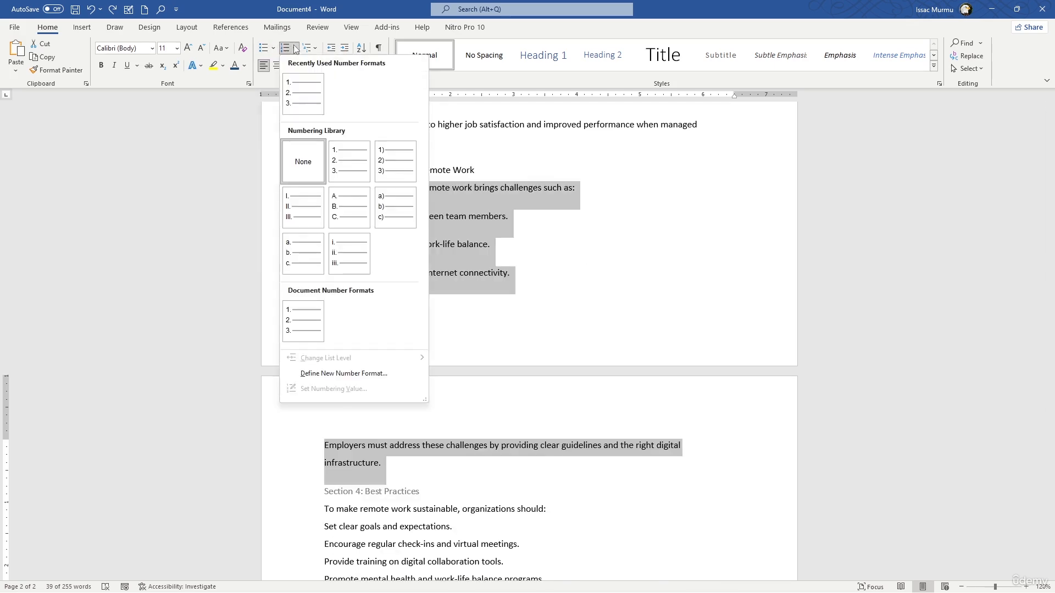
left_click(304, 95)
left_click(424, 206)
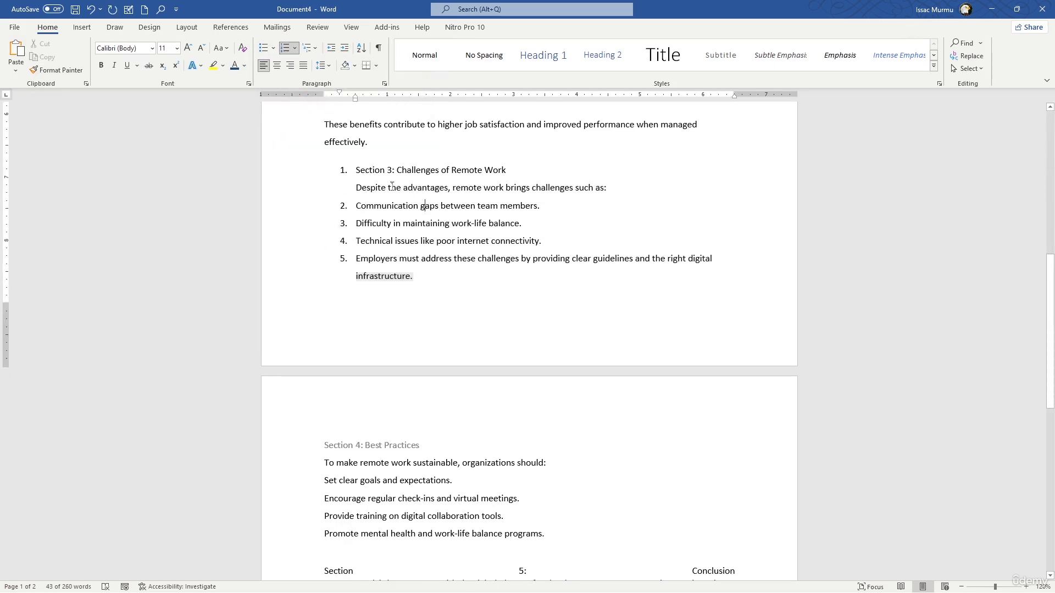
- Remove the number and list indent from the Section 3 heading and its introductory line
left_click(351, 166)
key("BackSpace")
key("BackSpace")
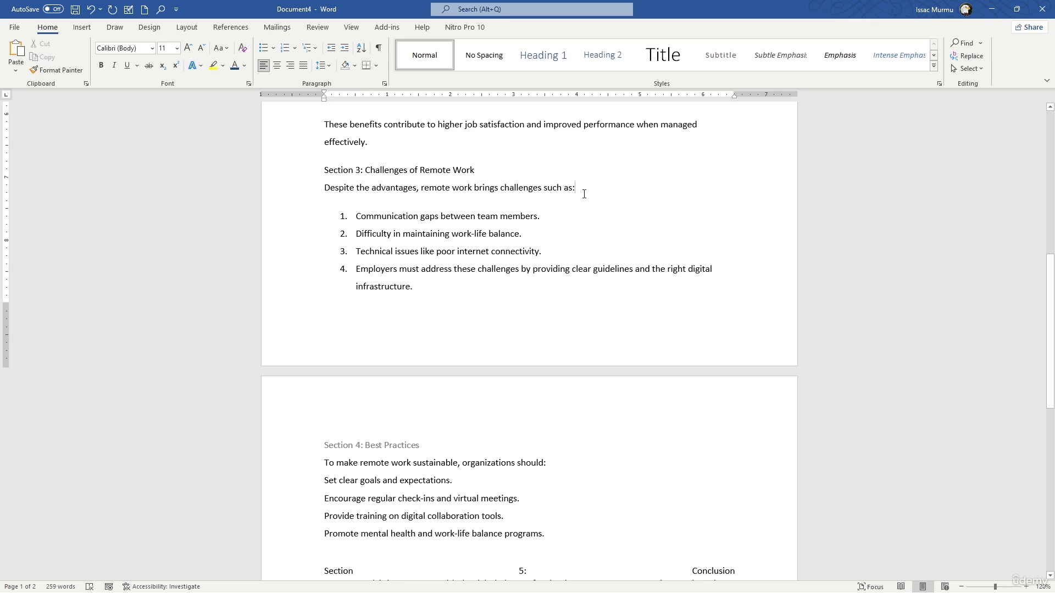
- Try to take "Communication gaps between team members." out of the numbered list, and undo the edits
key("Delete")
key("Return")
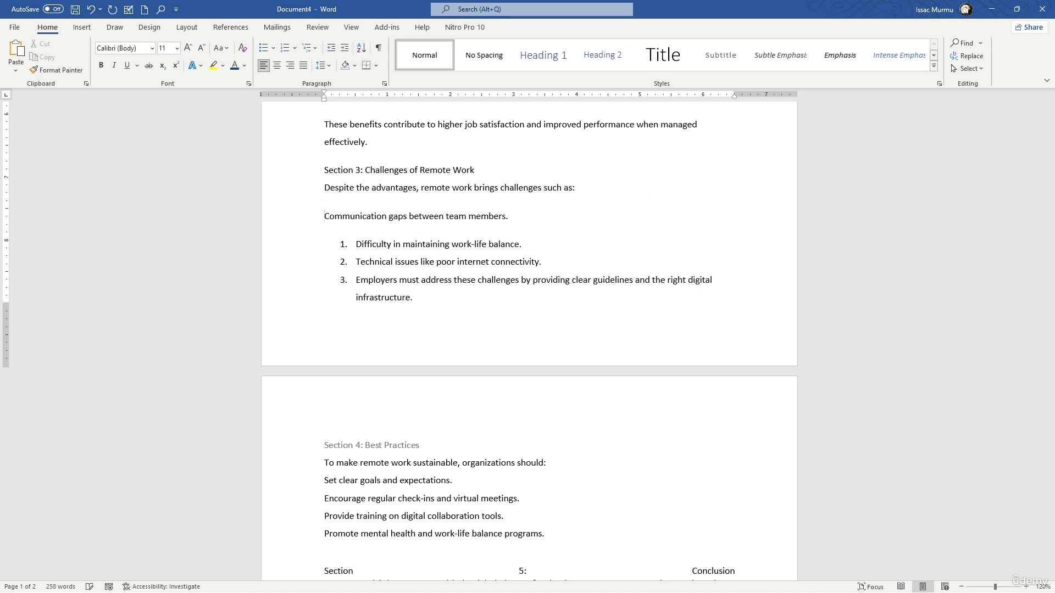
key("Return")
key("ctrl+z")
key("ctrl+z")
key("ctrl+z")
key("ctrl+z")
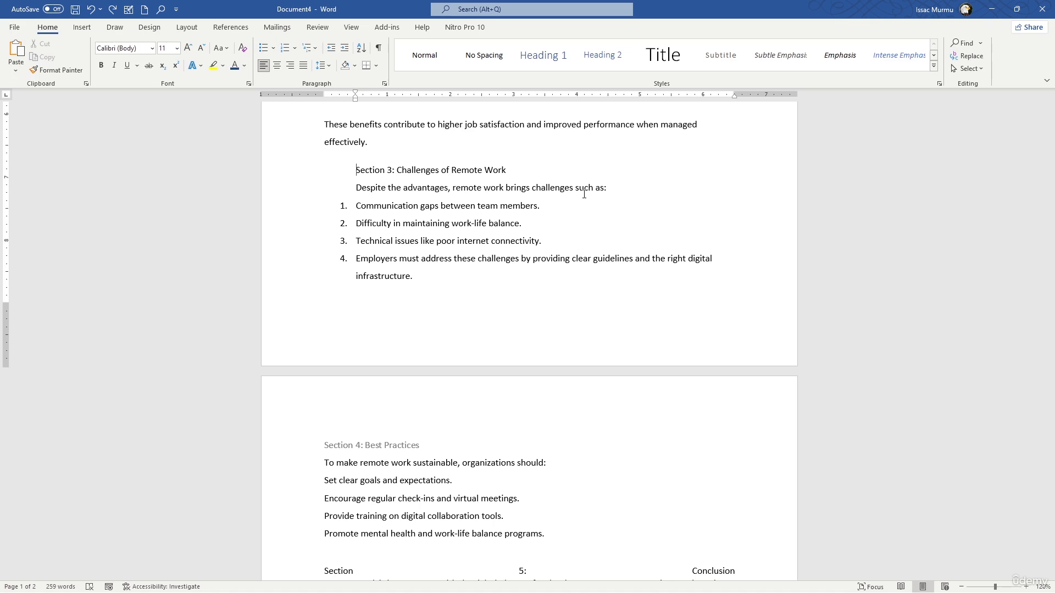
key("ctrl+y")
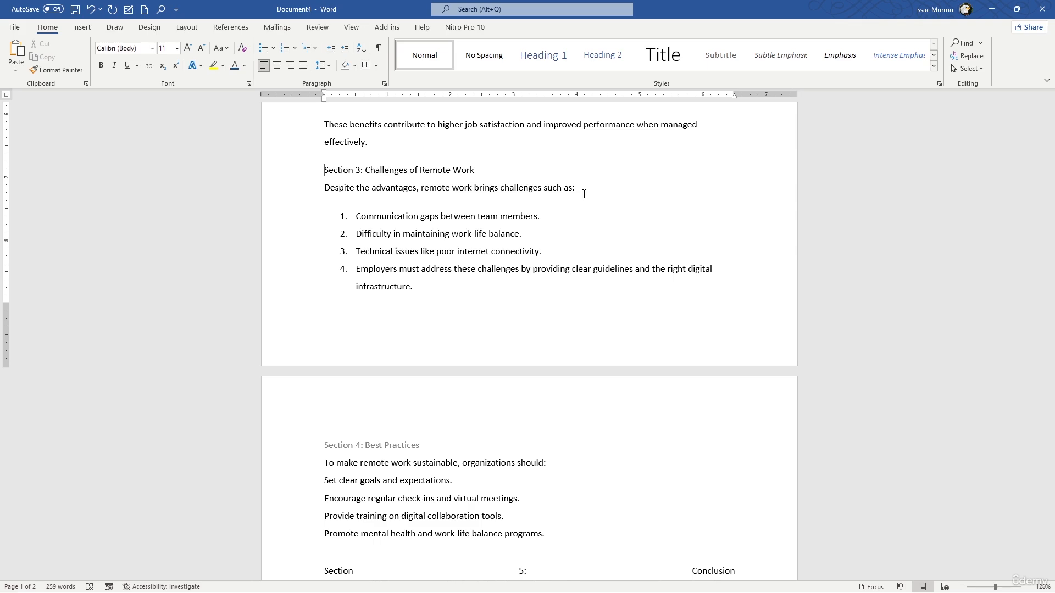
- Demote the last three numbered items in Section 3 to the second list level (a., b., c.)
scroll(527, 337, "down", 3)
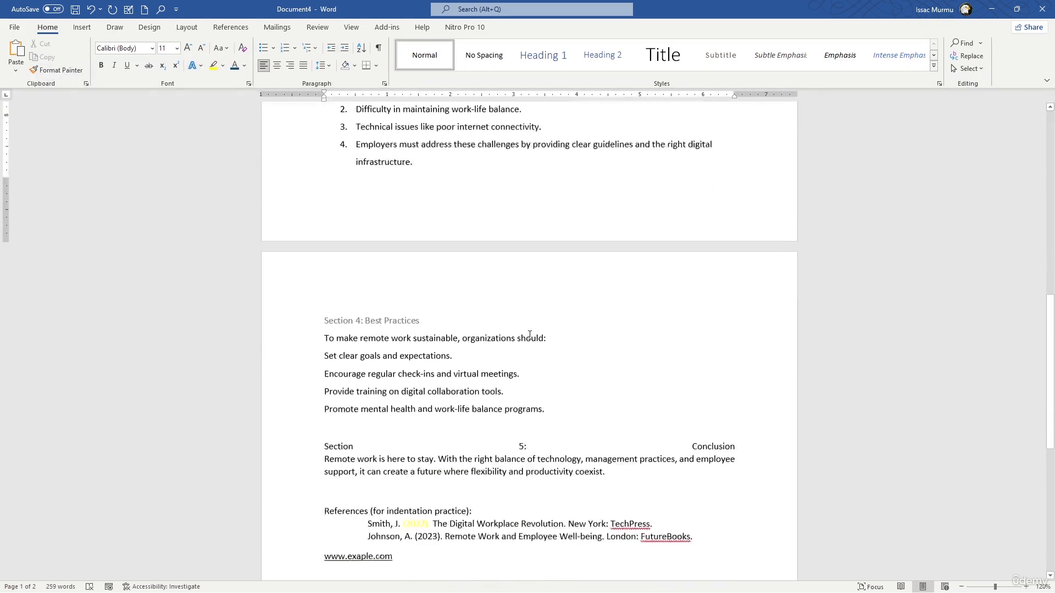
scroll(418, 291, "up", 3)
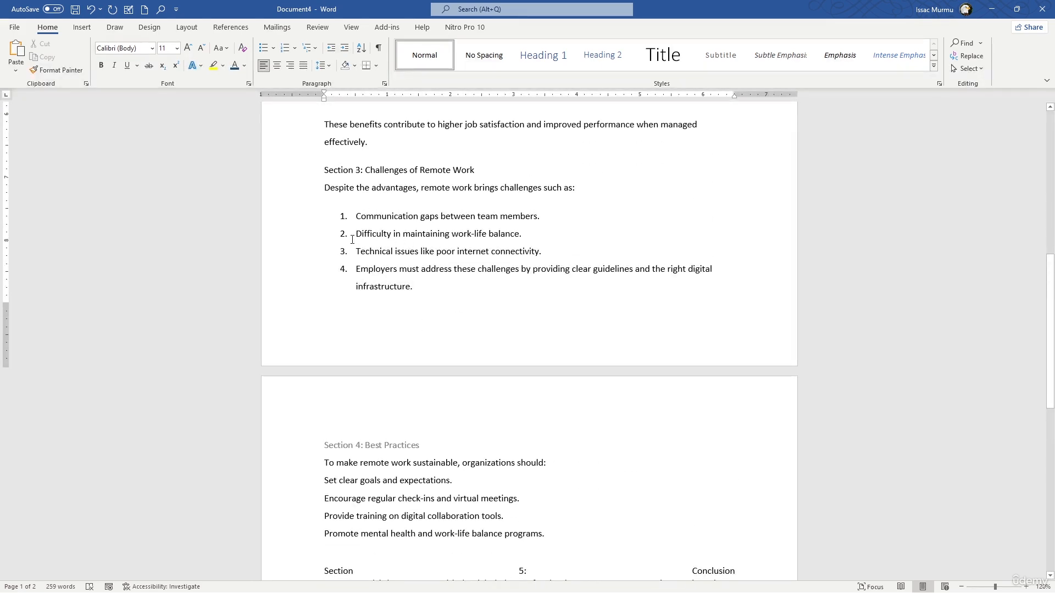
left_click_drag(352, 240, 652, 291)
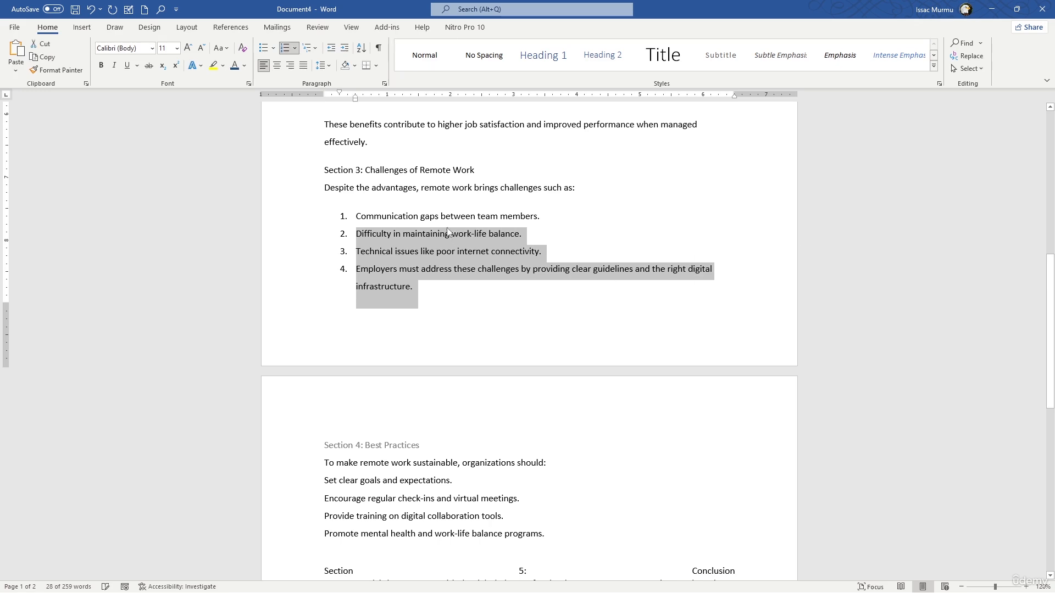
left_click(315, 48)
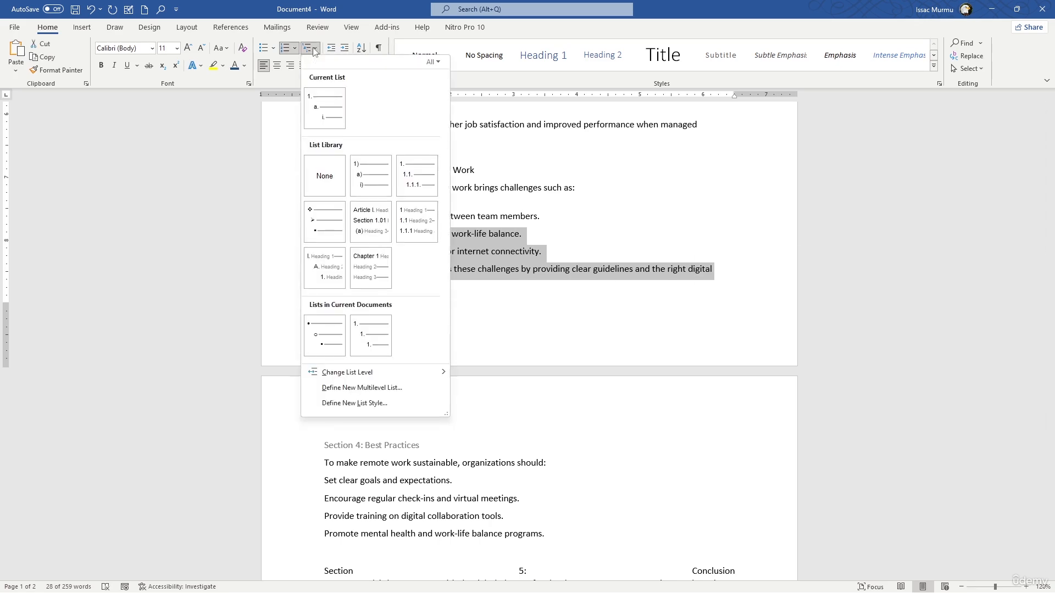
left_click(297, 48)
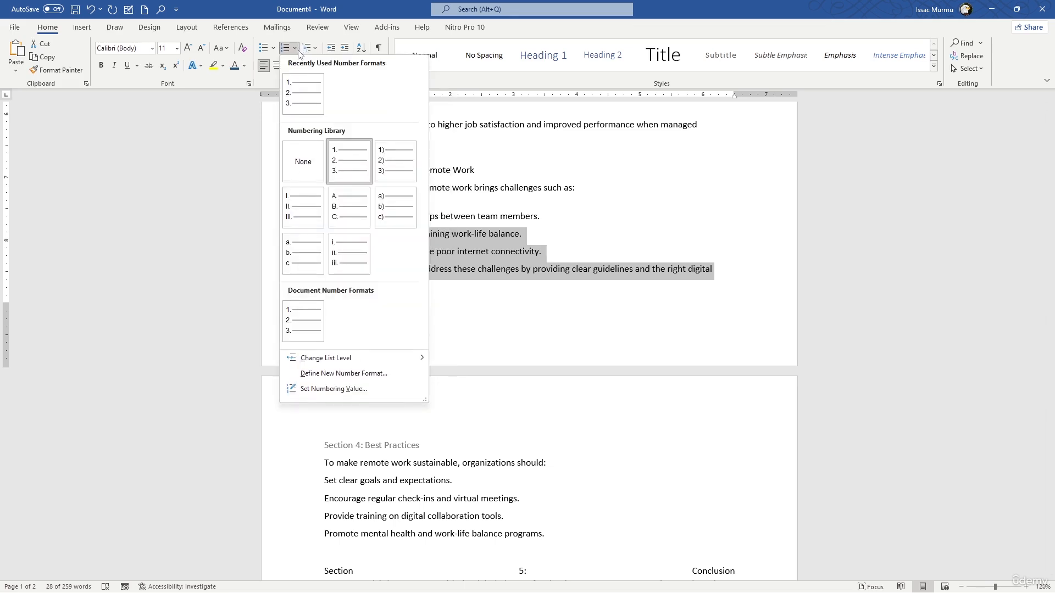
mouse_move(365, 360)
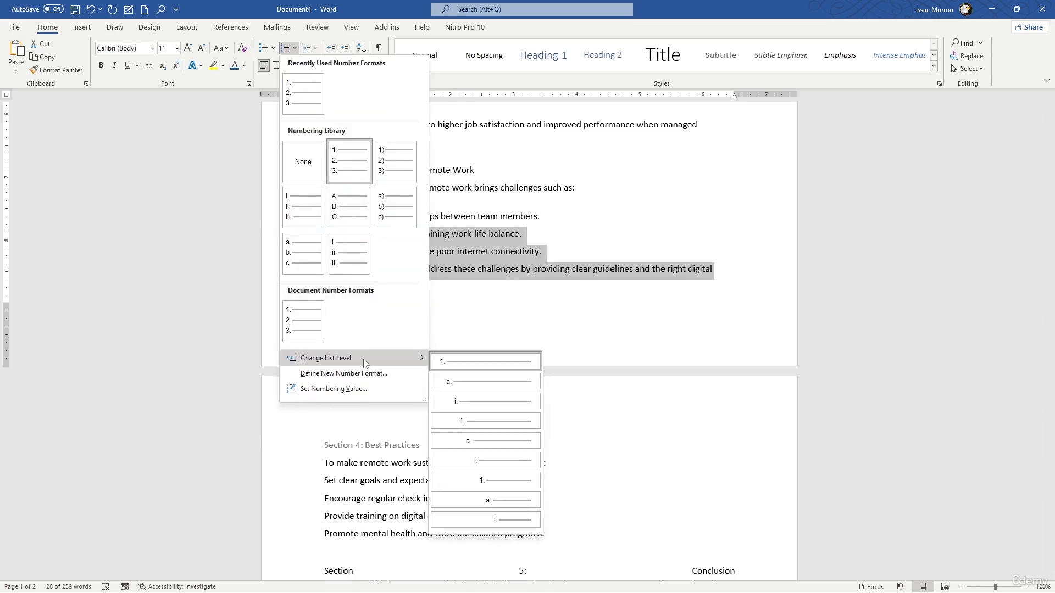
left_click(482, 383)
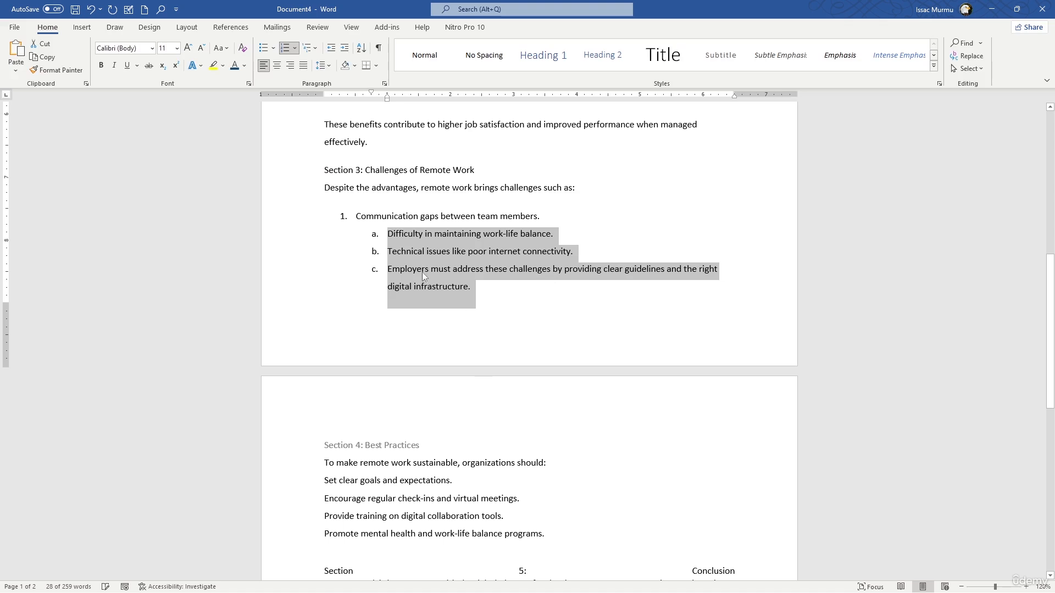
left_click(411, 250)
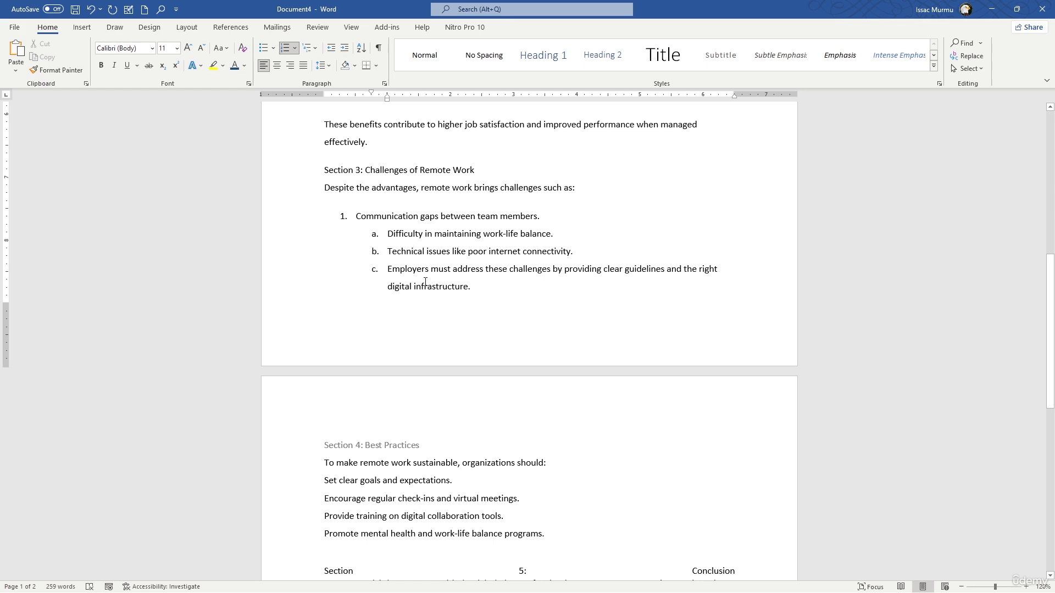
- Replace the number of the "Communication gaps between team members." item with the arrowhead bullet
mouse_move(344, 216)
left_mouse_down()
mouse_move(521, 214)
mouse_move(345, 212)
left_mouse_up()
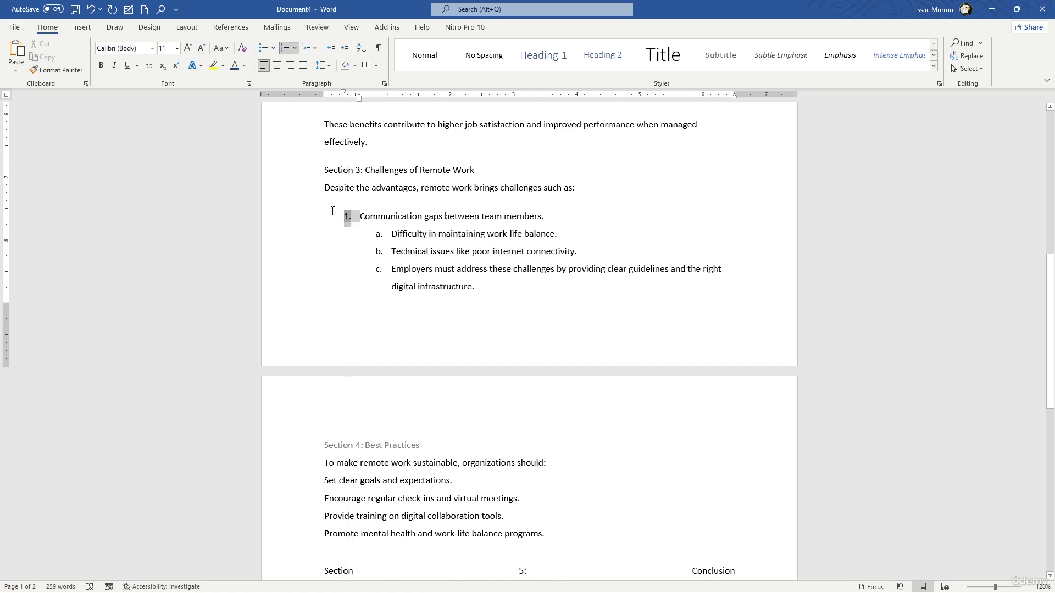
left_click(267, 48)
left_click(273, 49)
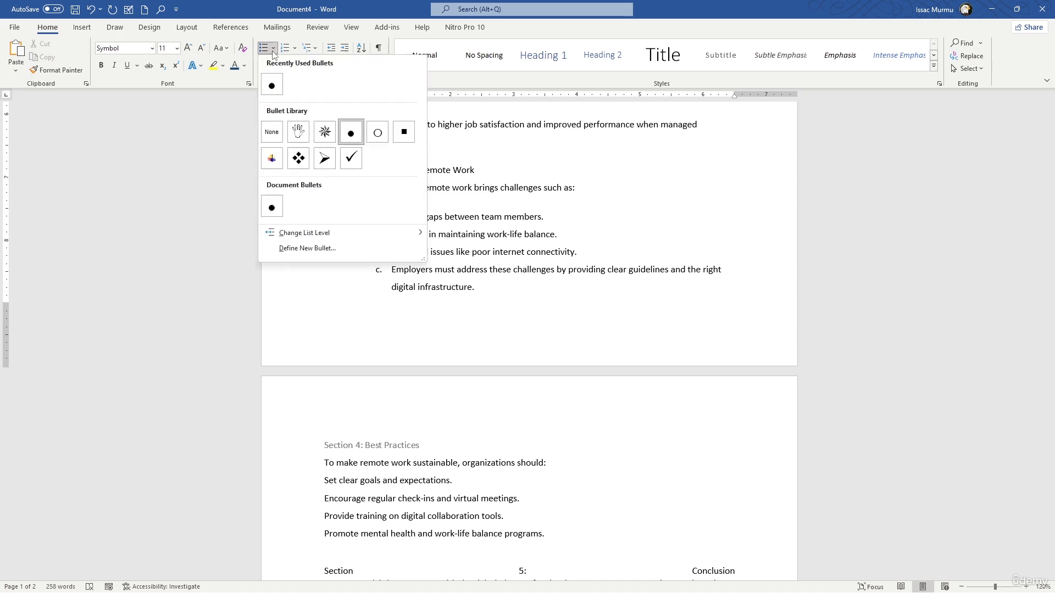
left_click(324, 158)
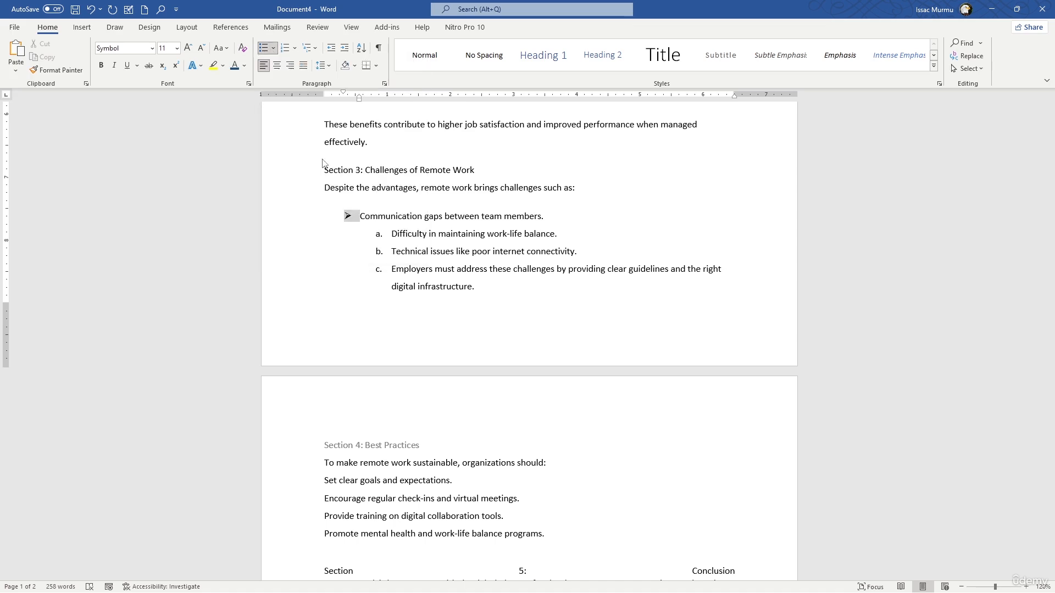
left_click(354, 251)
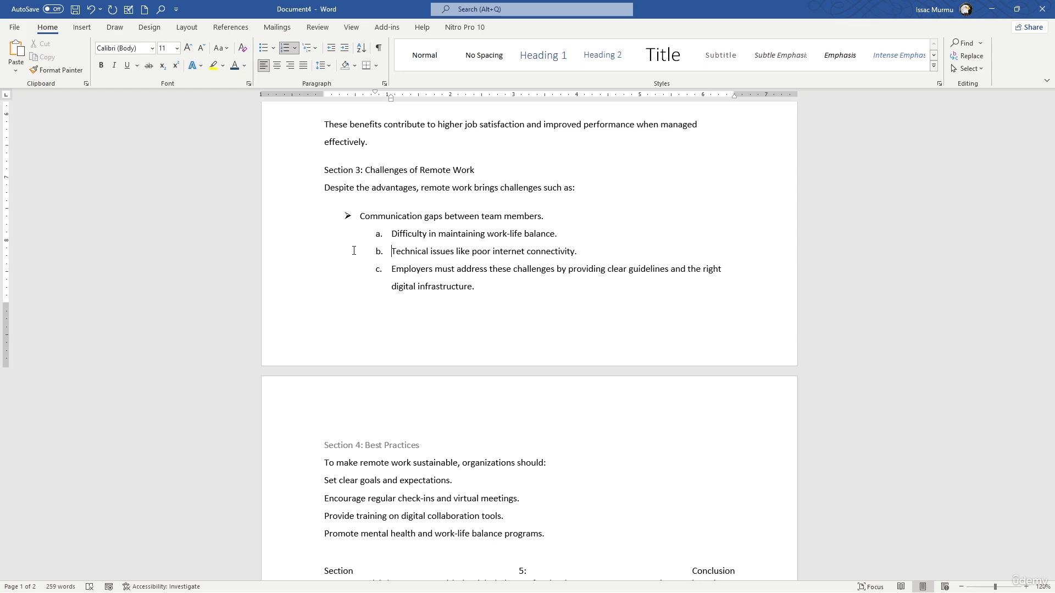
- Preview the Heading 1 style on the "Technical issues like poor internet connectivity." item
scroll(327, 258, "down", 5)
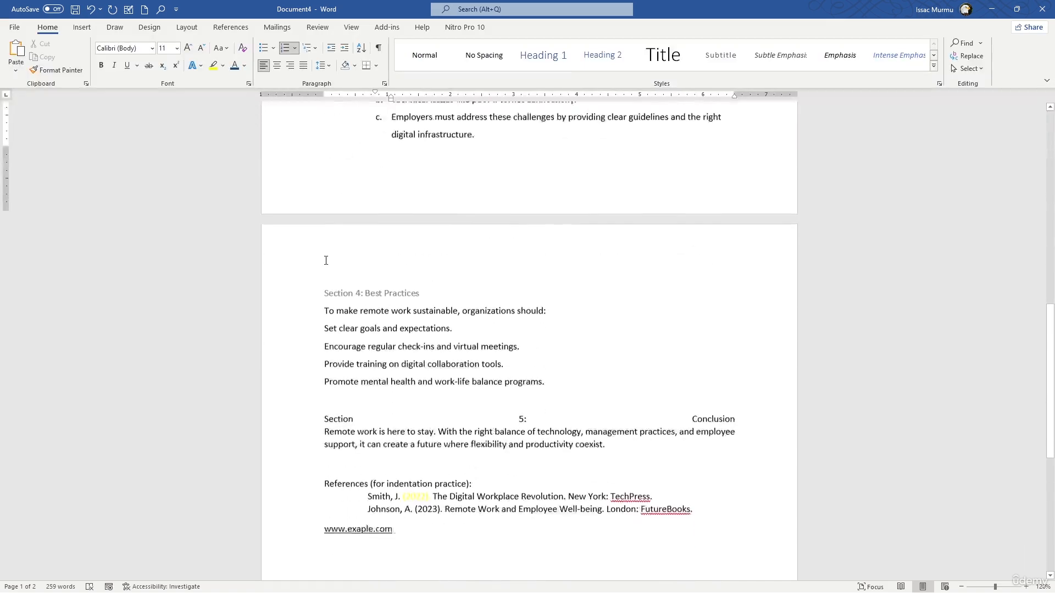
scroll(324, 261, "down", 3)
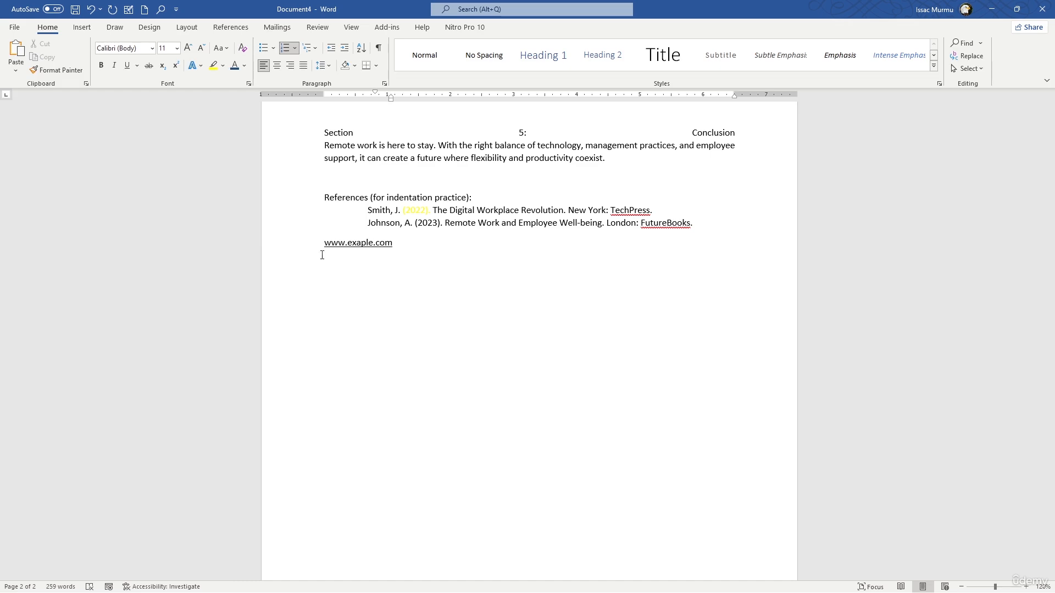
left_click(556, 55)
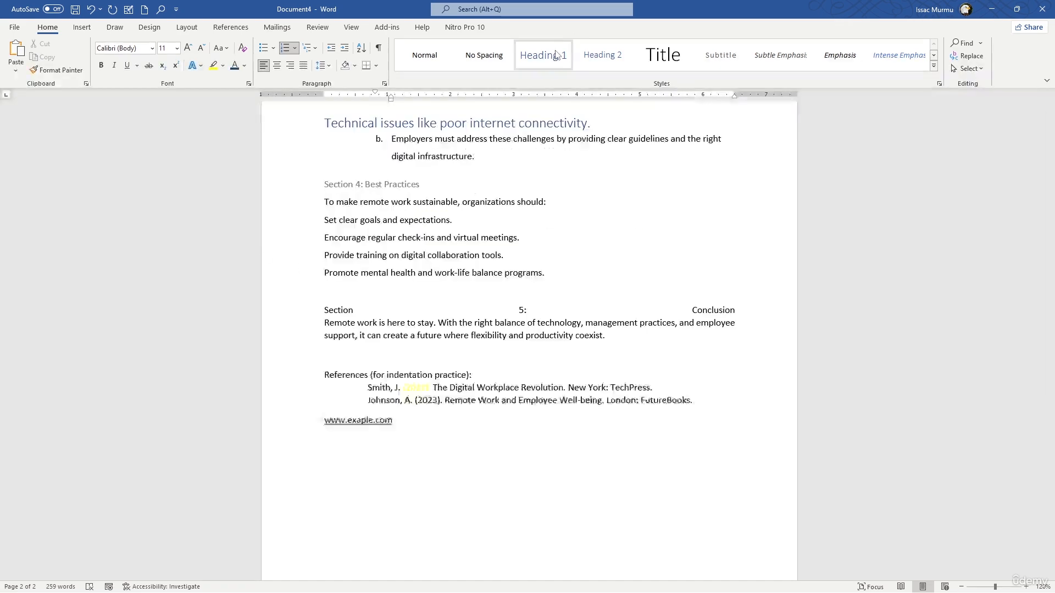
scroll(934, 266, "up", 5)
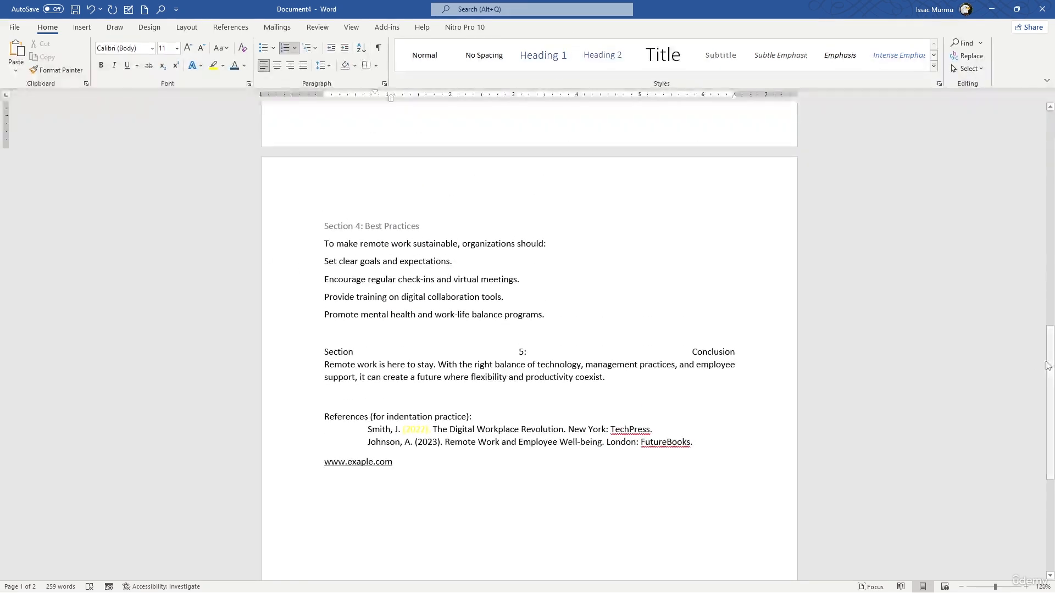
- Apply the Heading 1 style to the "The future of remote work" title
left_click_drag(1048, 366, 1048, 126)
left_click(438, 167)
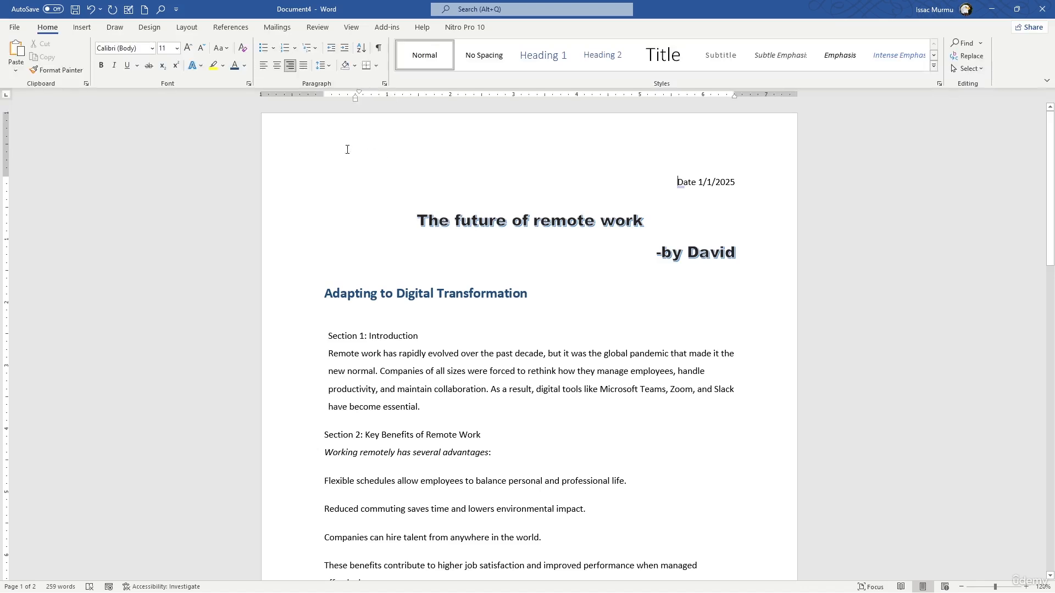
left_click(402, 219)
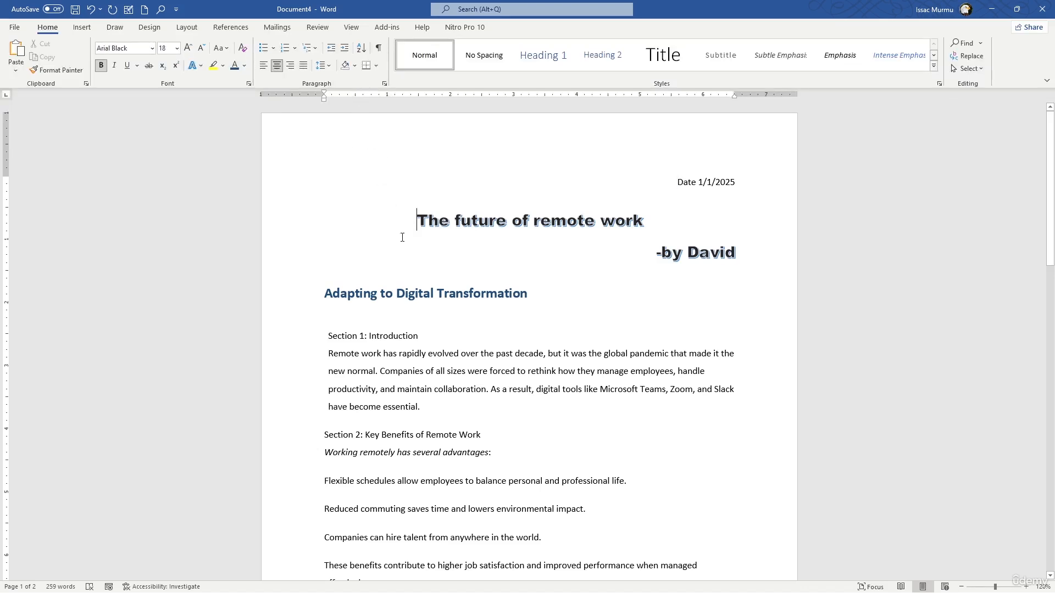
left_click_drag(405, 218, 744, 256)
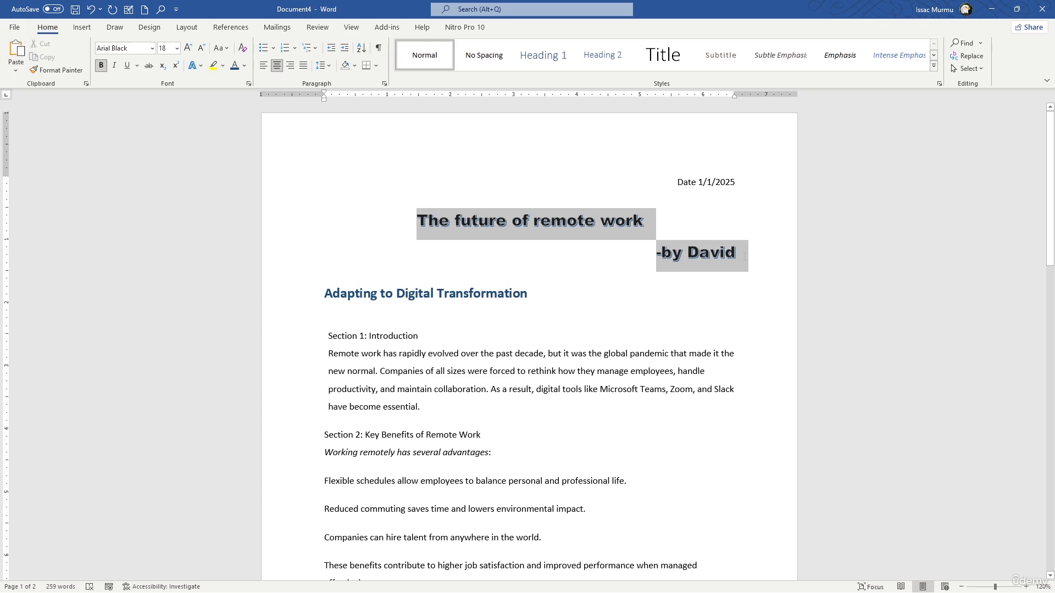
left_click(632, 260)
left_click(420, 219)
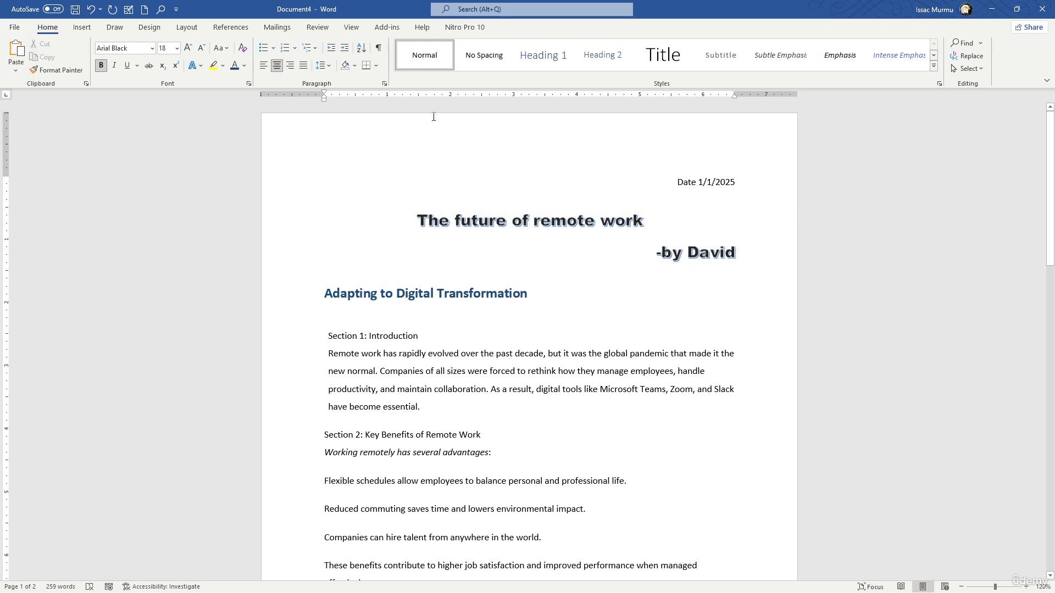
left_click(559, 58)
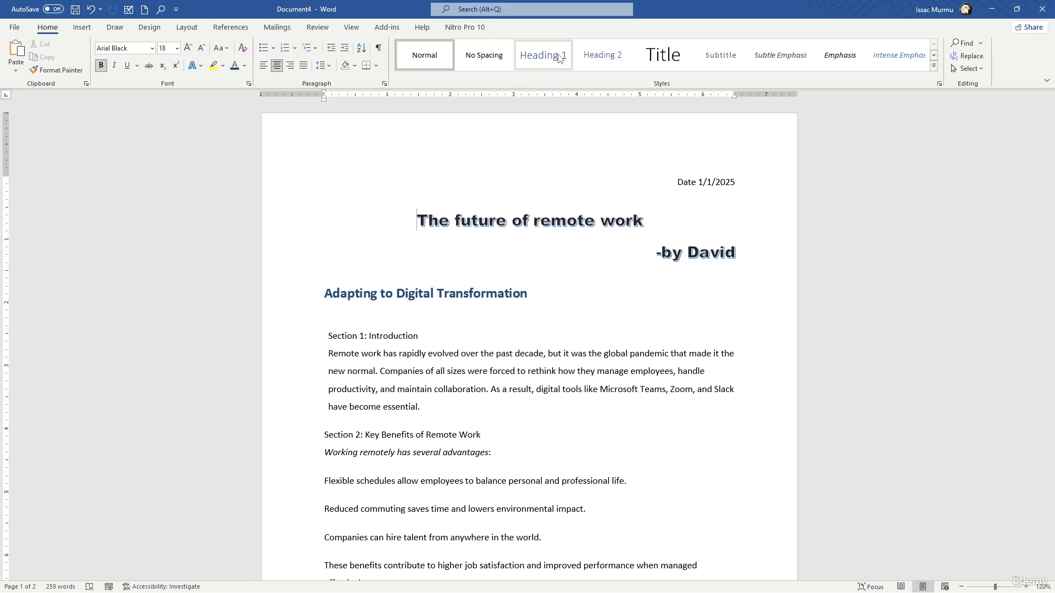
left_click(559, 58)
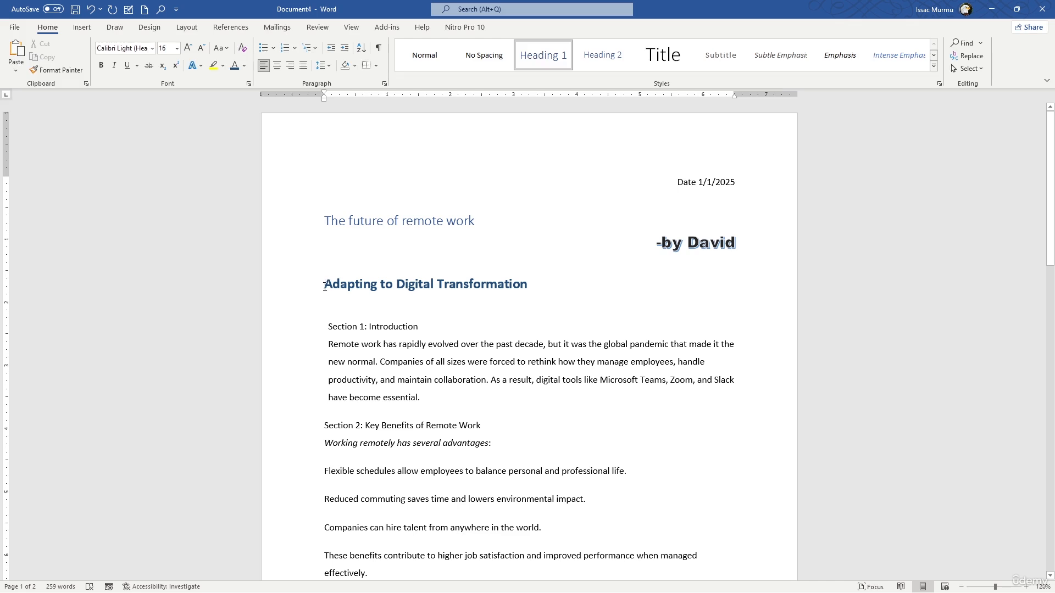
- Collapse and expand the content under the "The future of remote work" heading
left_click_drag(325, 286, 513, 288)
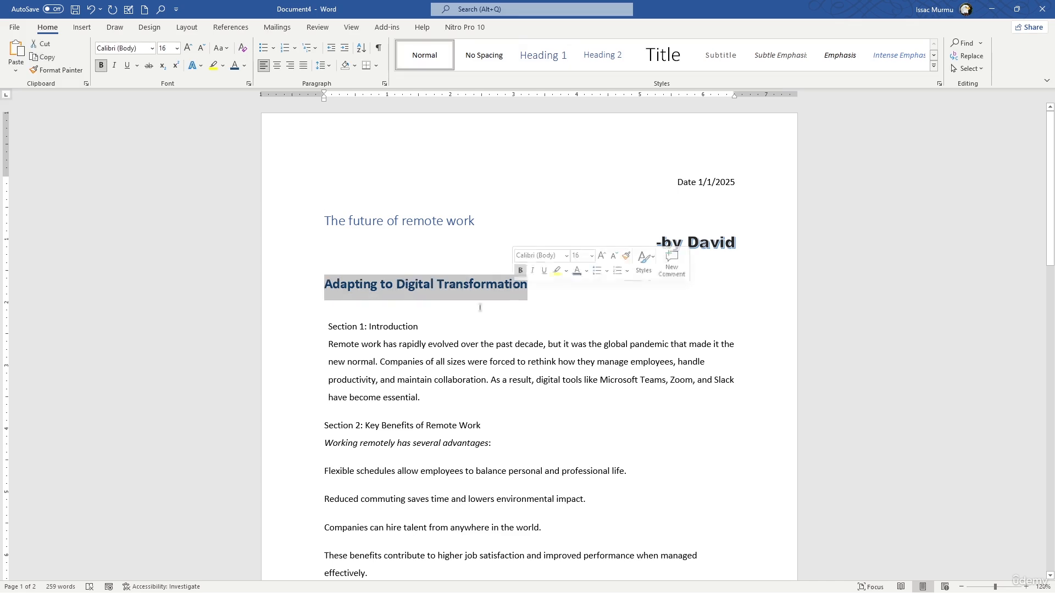
left_click(329, 328)
left_click_drag(349, 352, 379, 380)
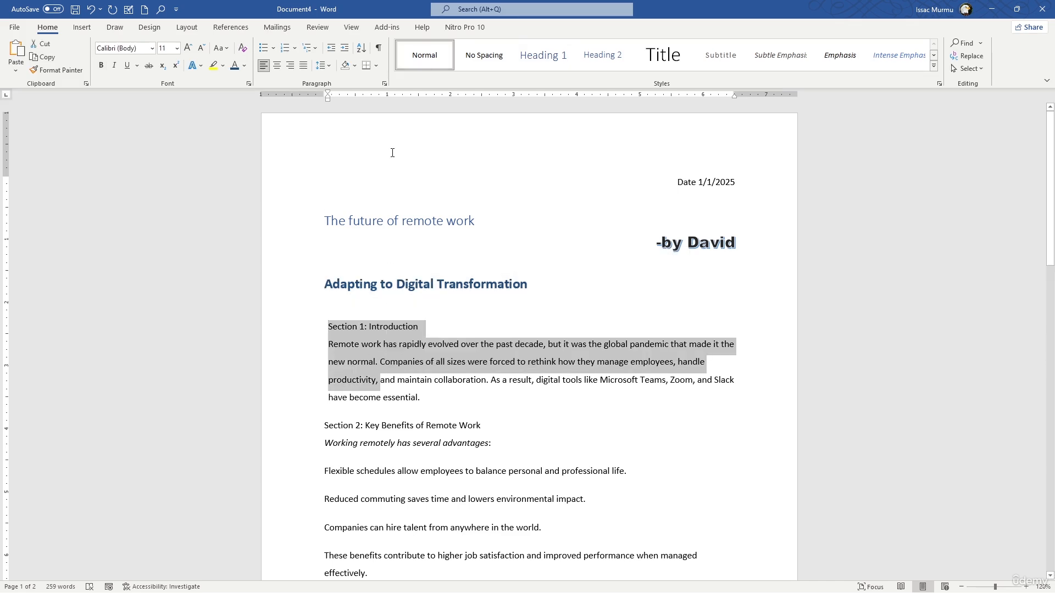
left_click(366, 283)
left_click(372, 220)
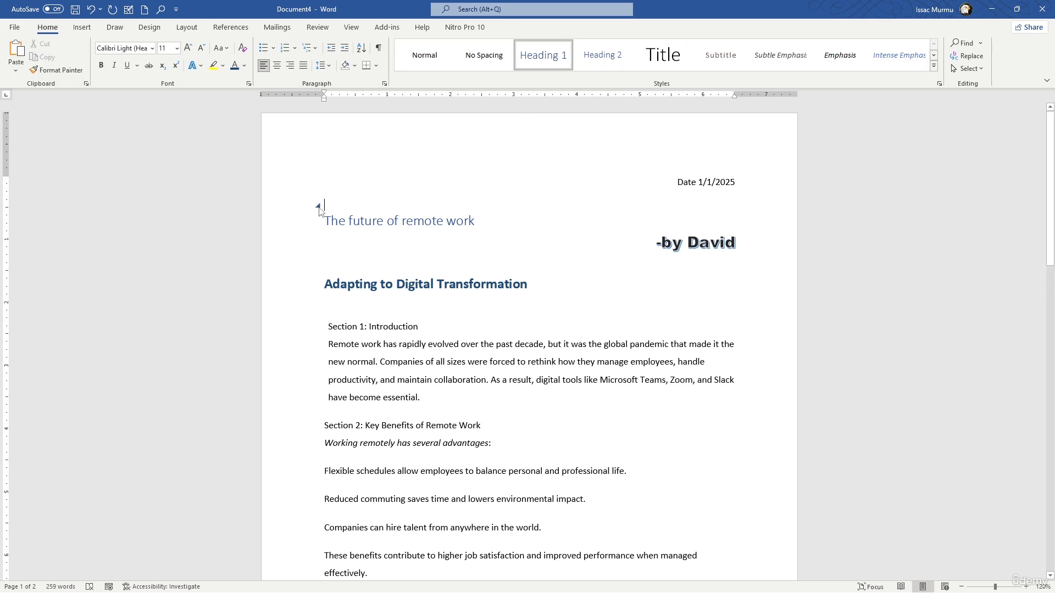
left_click(317, 206)
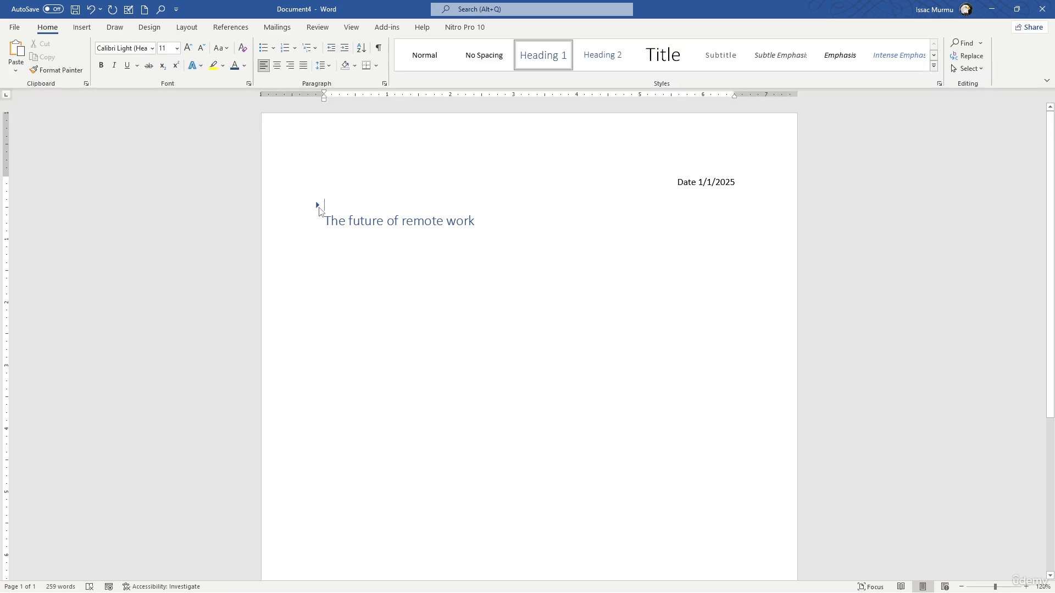
left_click(317, 206)
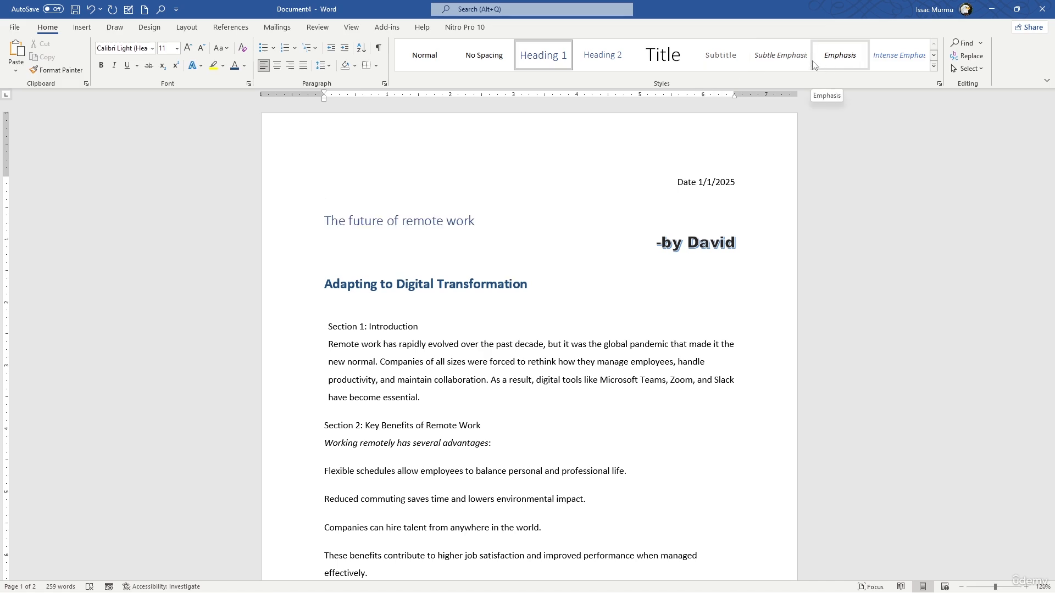
- Apply the Heading 2 style to the "Adapting to Digital Transformation" line
left_click(325, 284)
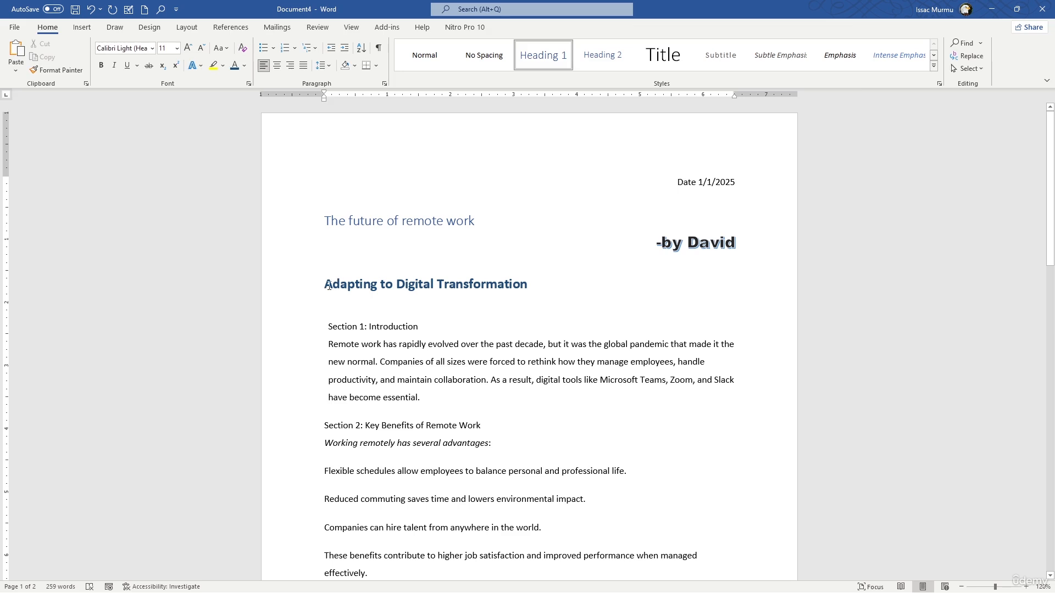
left_click(599, 53)
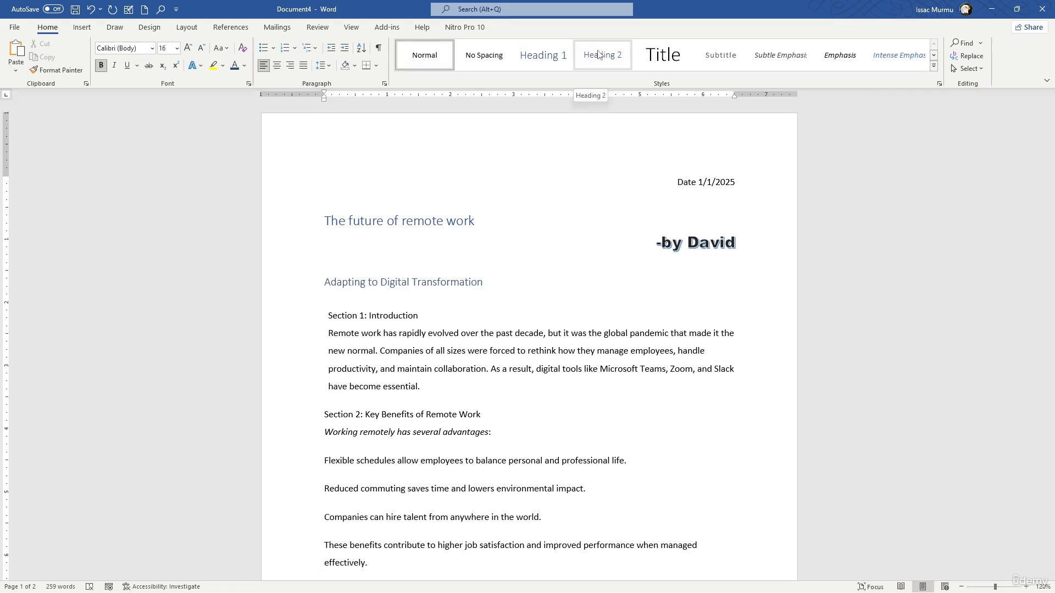
left_click(599, 54)
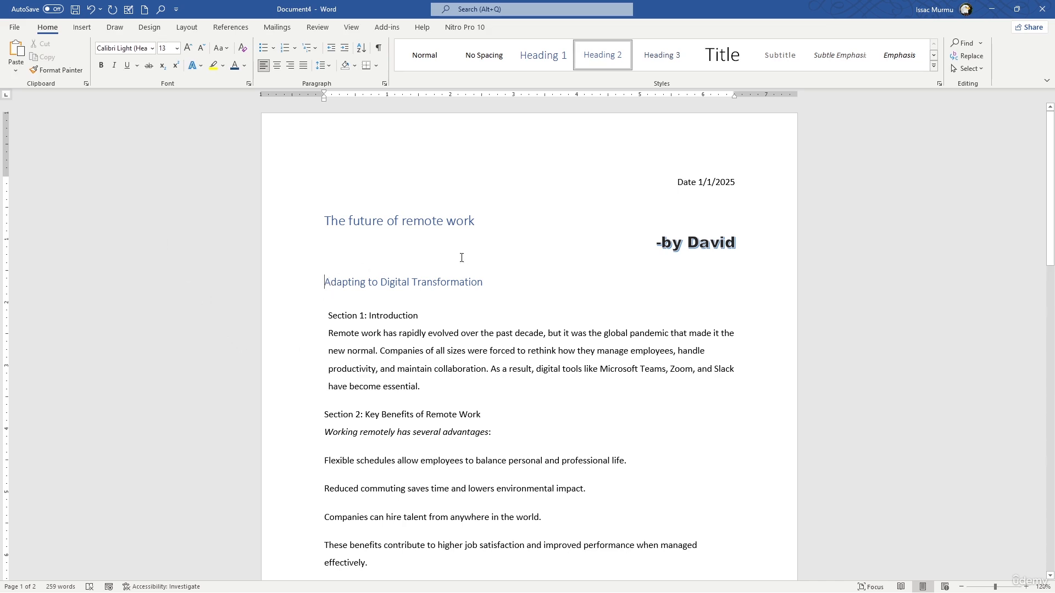
- Collapse the "The future of remote work" section, delete the blank line above its heading text, and expand the section again
left_click(487, 248)
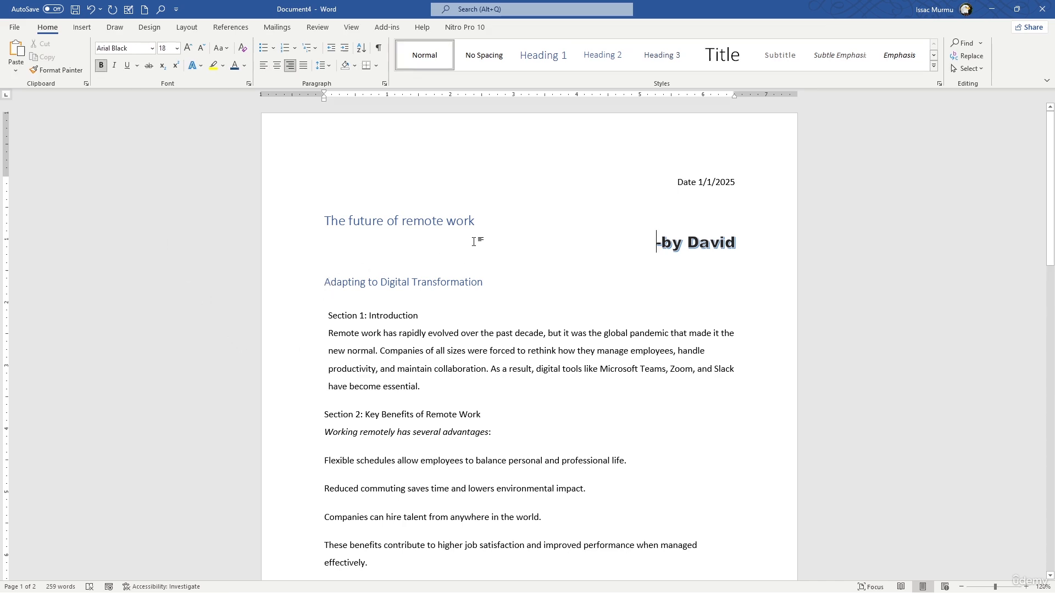
left_click(317, 205)
left_click(318, 205)
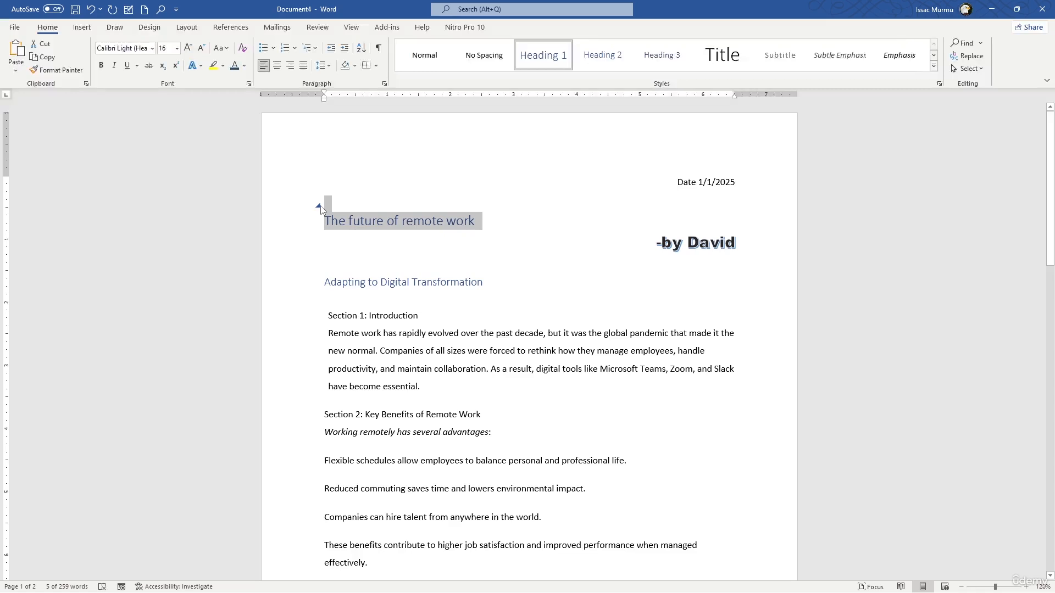
left_click(318, 206)
left_click(360, 220)
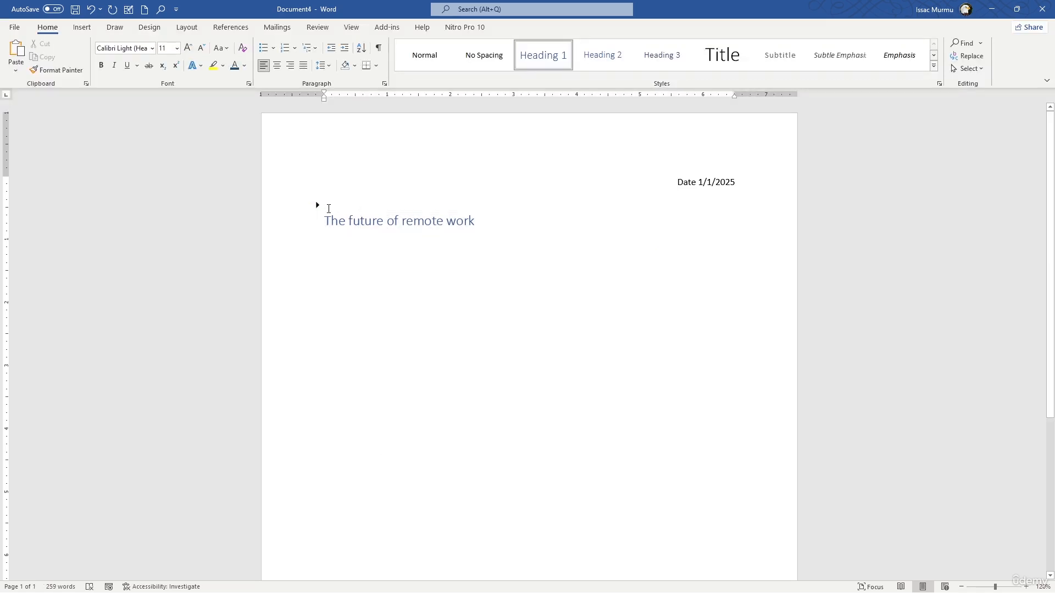
key("Delete")
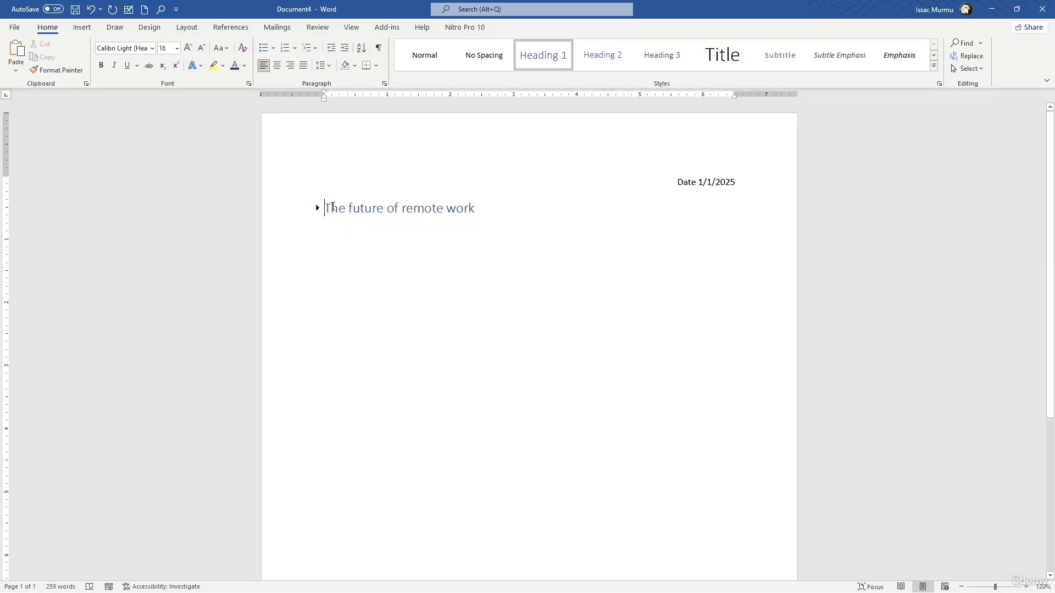
left_click(317, 208)
- Collapse and expand the content under the "Adapting to Digital Transformation" heading
left_click(330, 269)
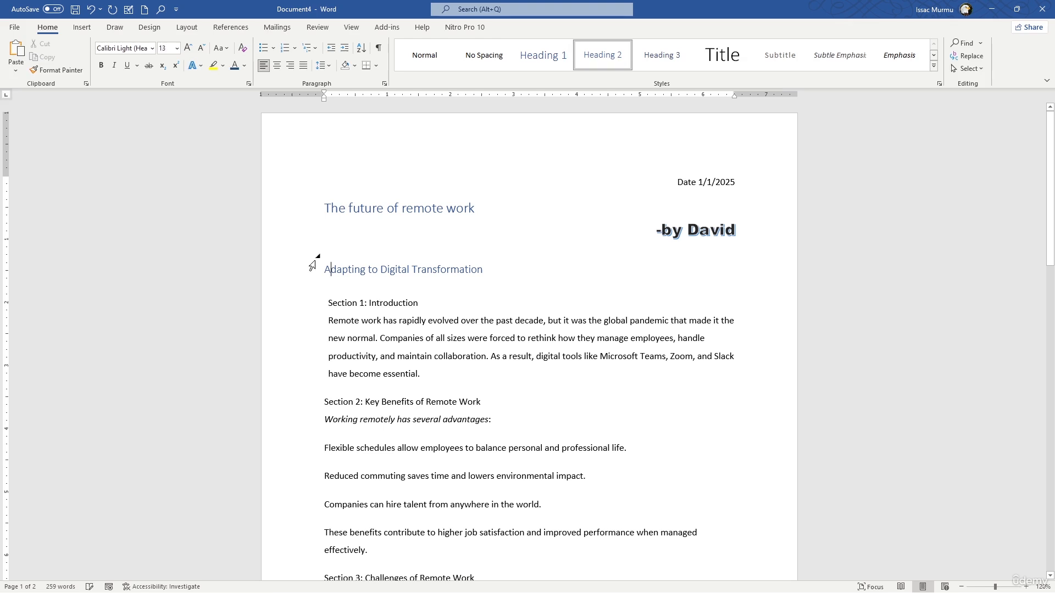
left_click(318, 257)
left_click(317, 256)
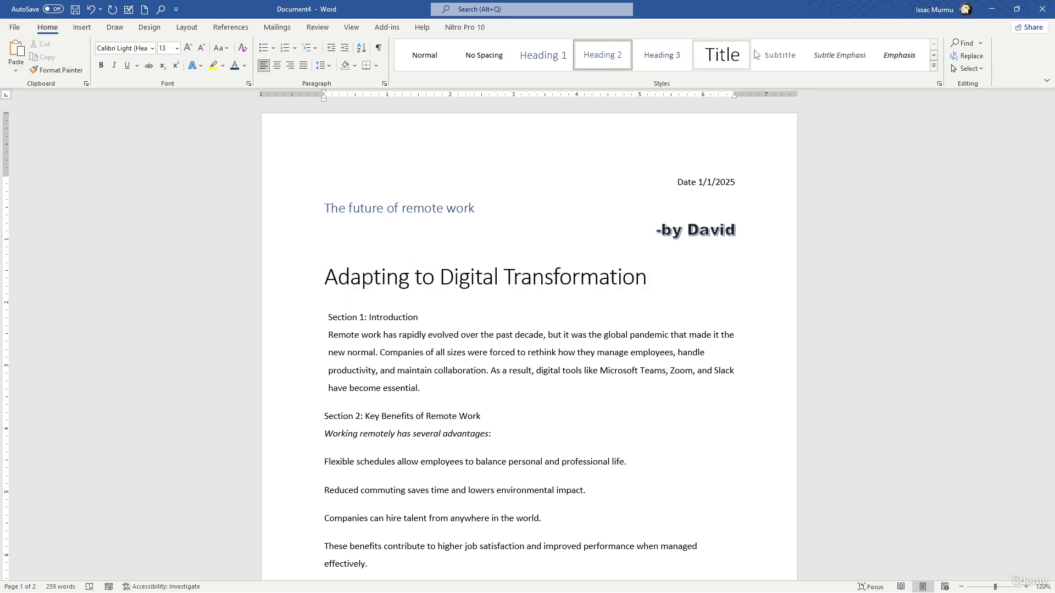
- Modify the Title style to use the Arial font at size 24
right_click(716, 62)
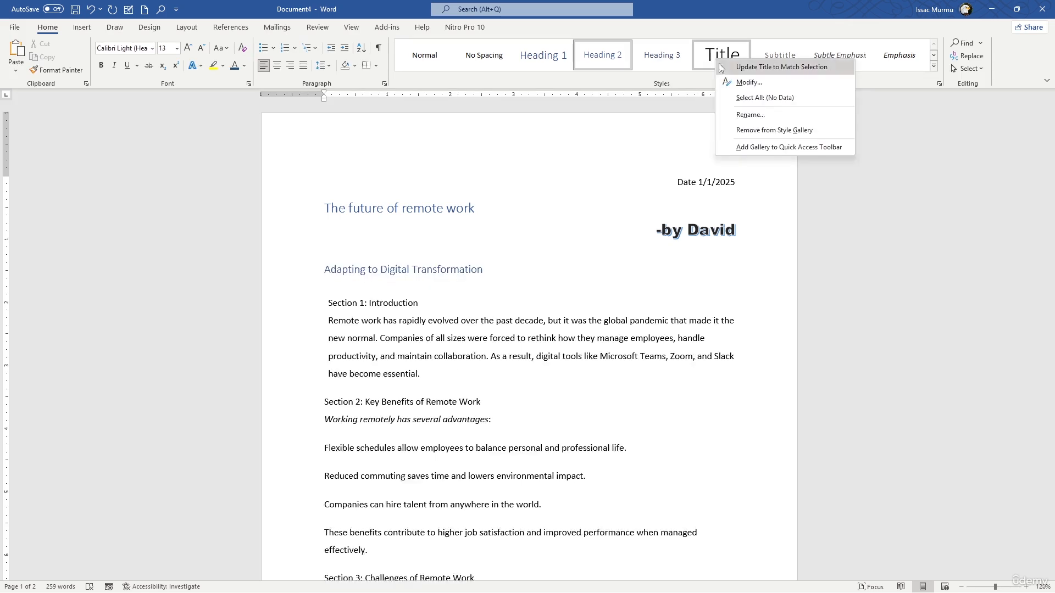
left_click(757, 82)
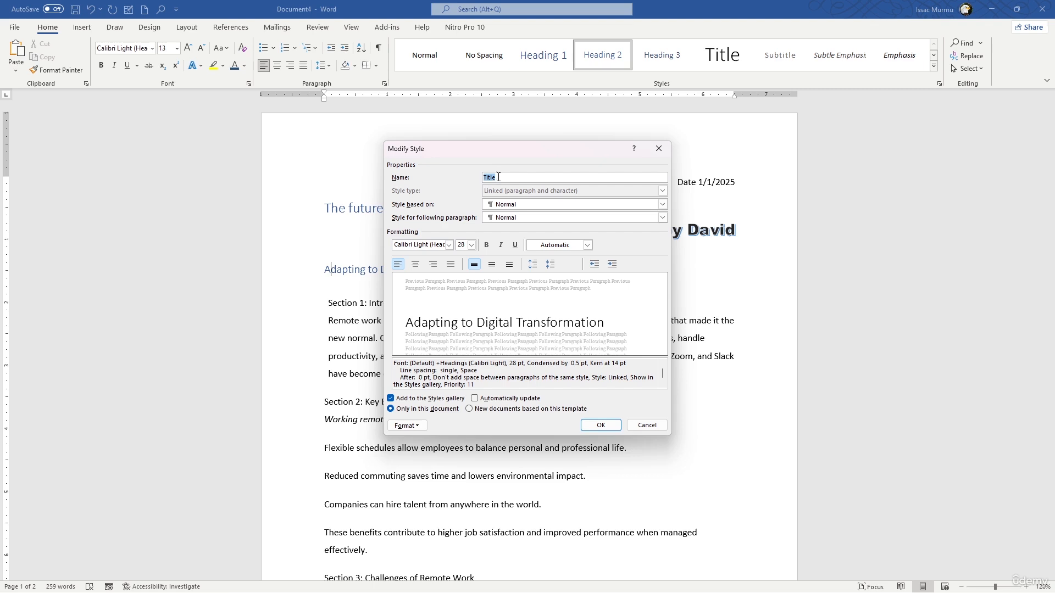
left_click(449, 245)
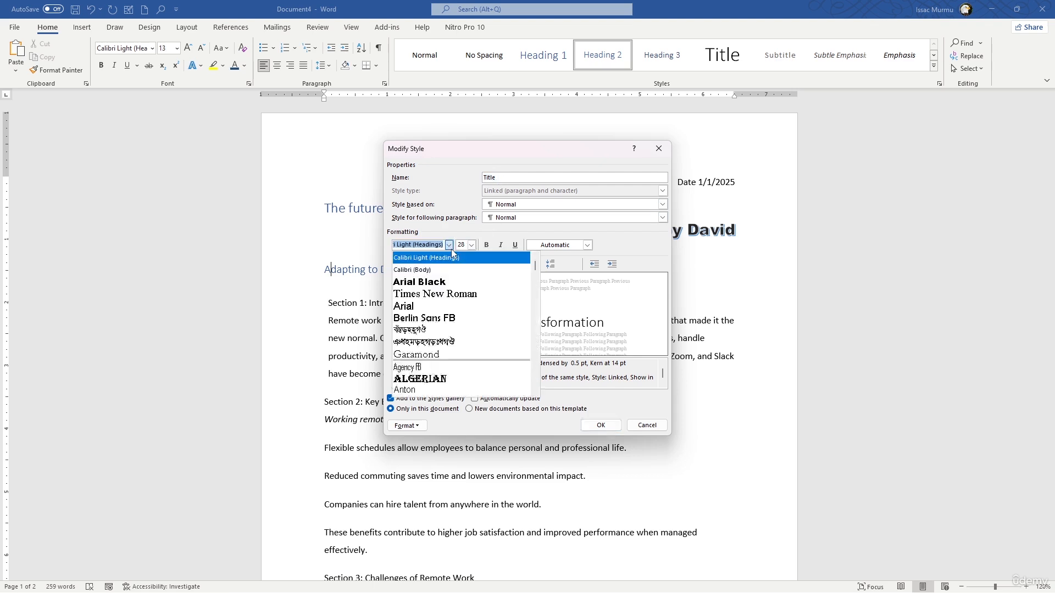
left_click(434, 307)
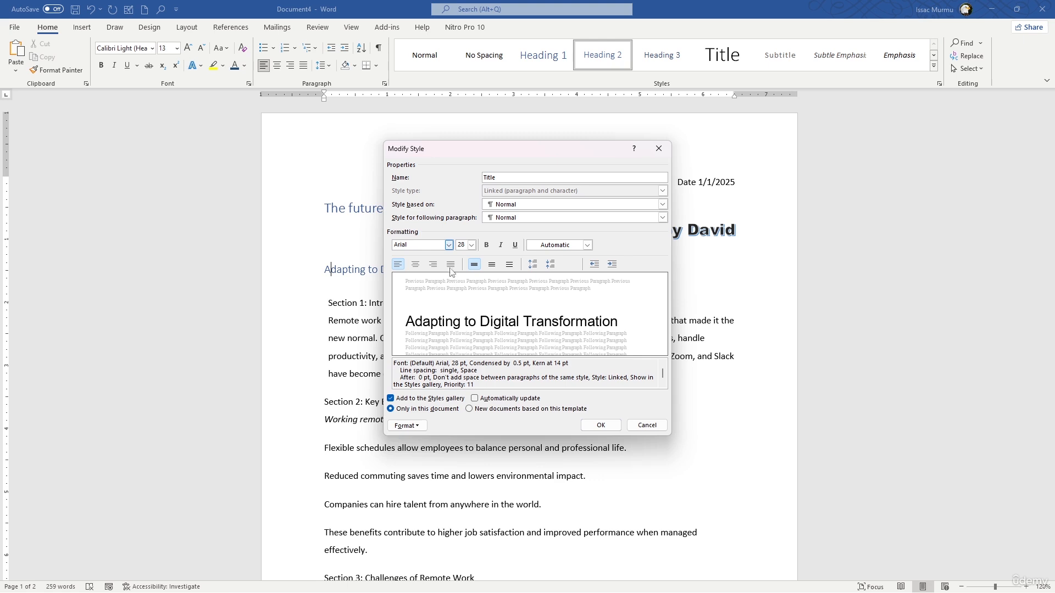
left_click(471, 245)
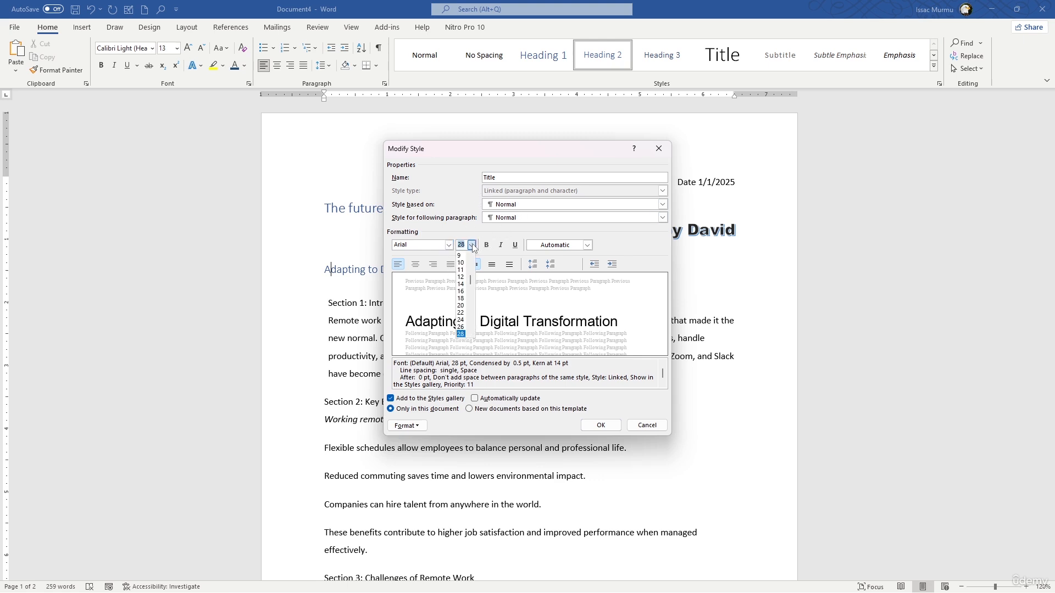
left_click(461, 320)
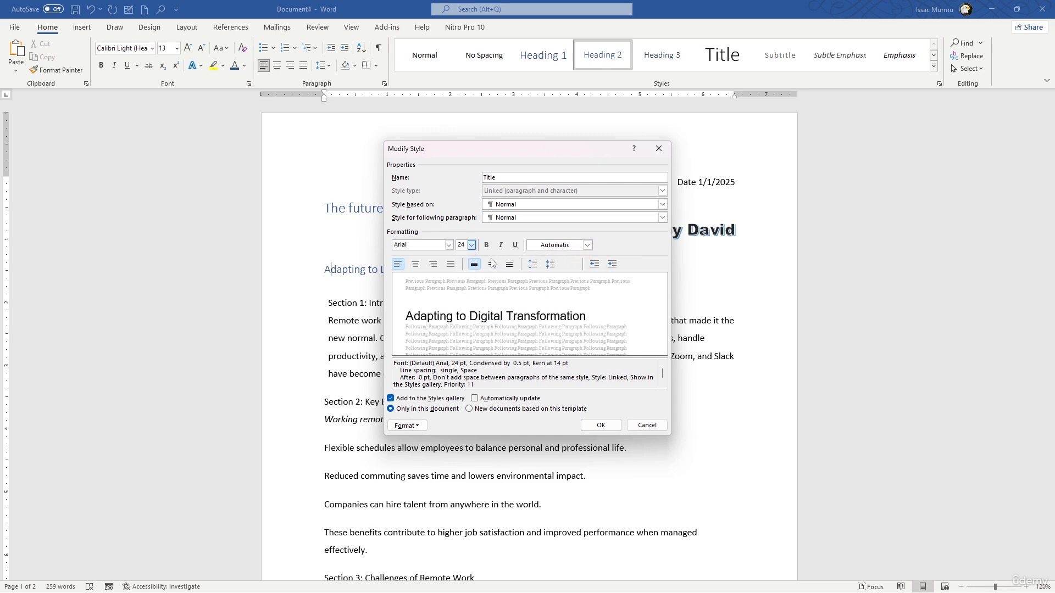
left_click(570, 220)
left_click(570, 226)
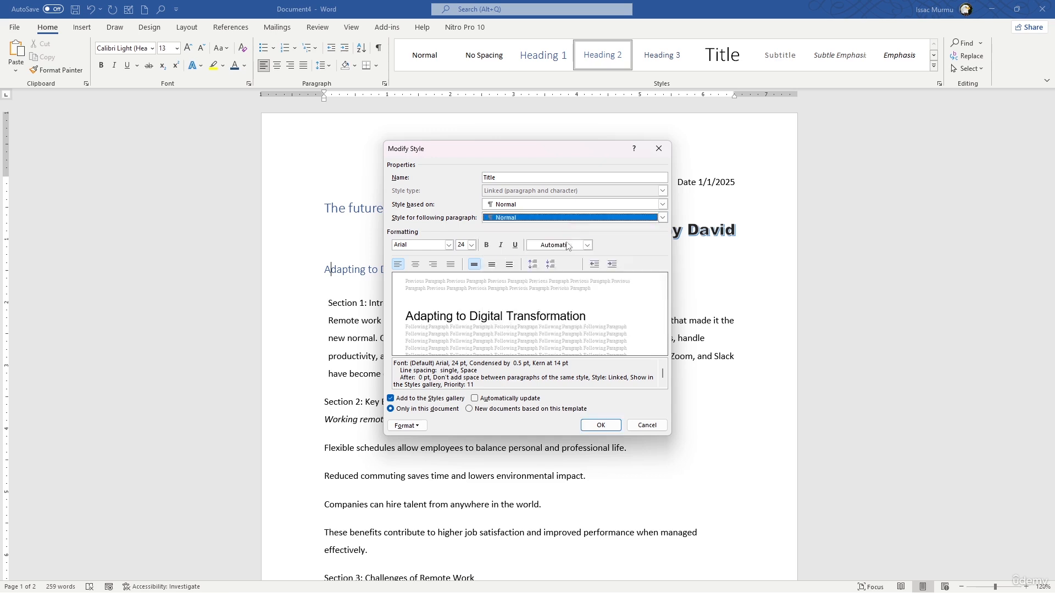
left_click(587, 245)
left_click(587, 245)
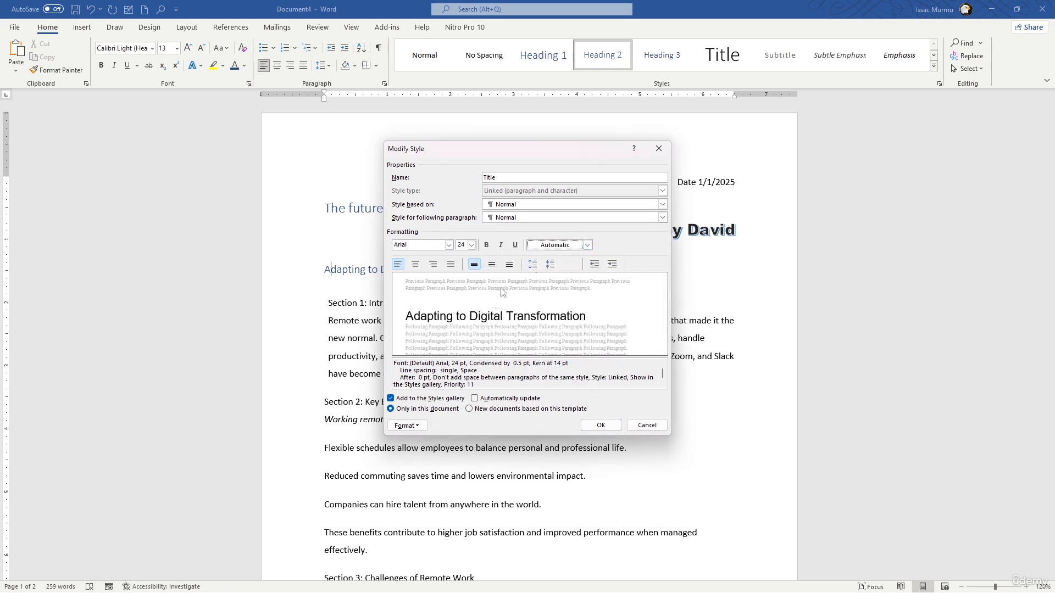
- Set the Title style's paragraph spacing to 6 pt before and after, and apply the style to "Adapting to Digital Transformation"
left_click(548, 264)
left_click(535, 264)
left_click(552, 264)
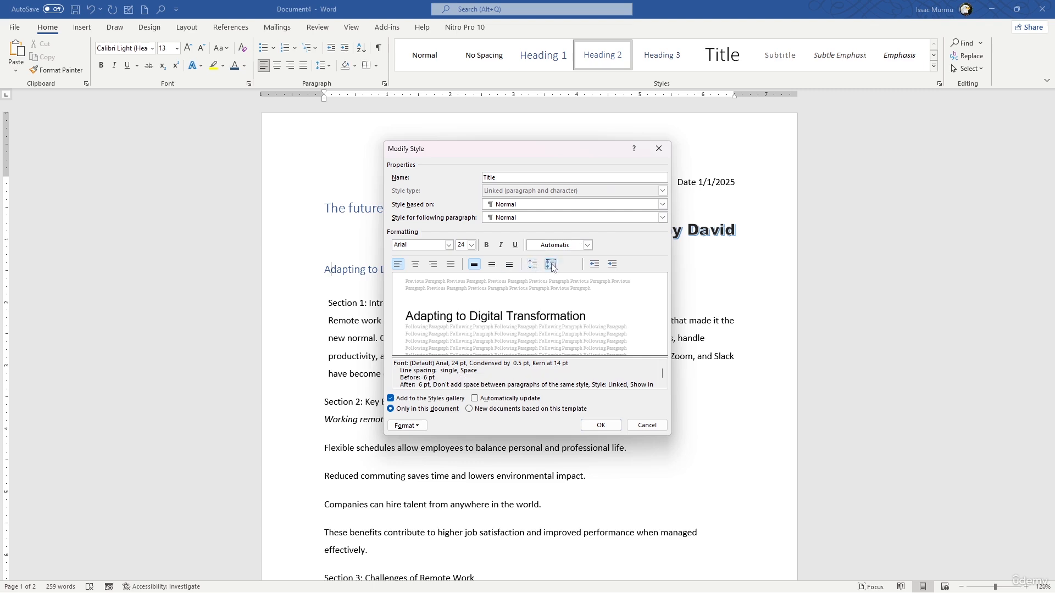
left_click(533, 265)
left_click(601, 426)
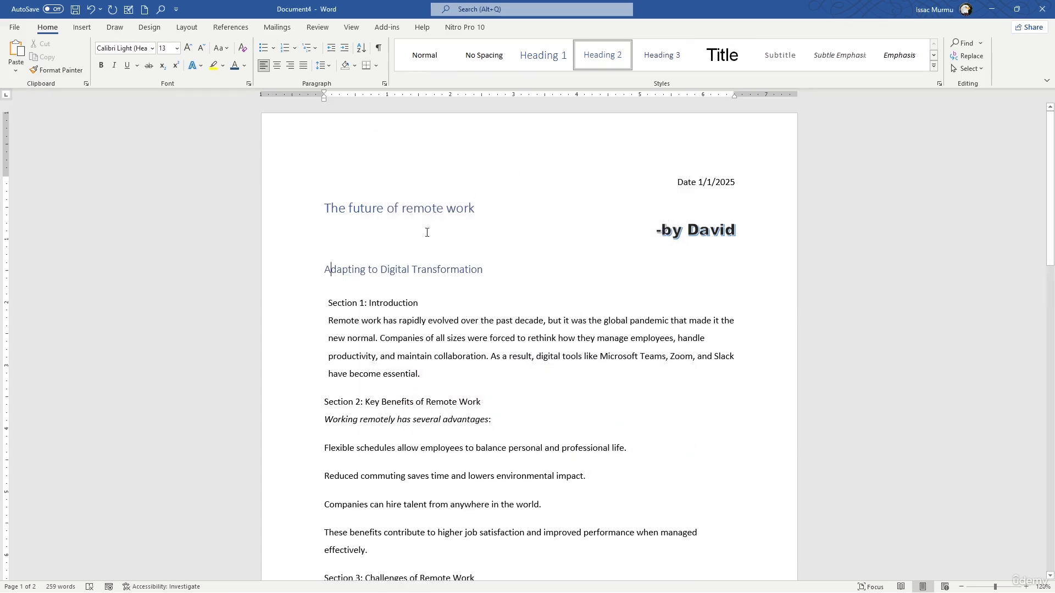
left_click(721, 58)
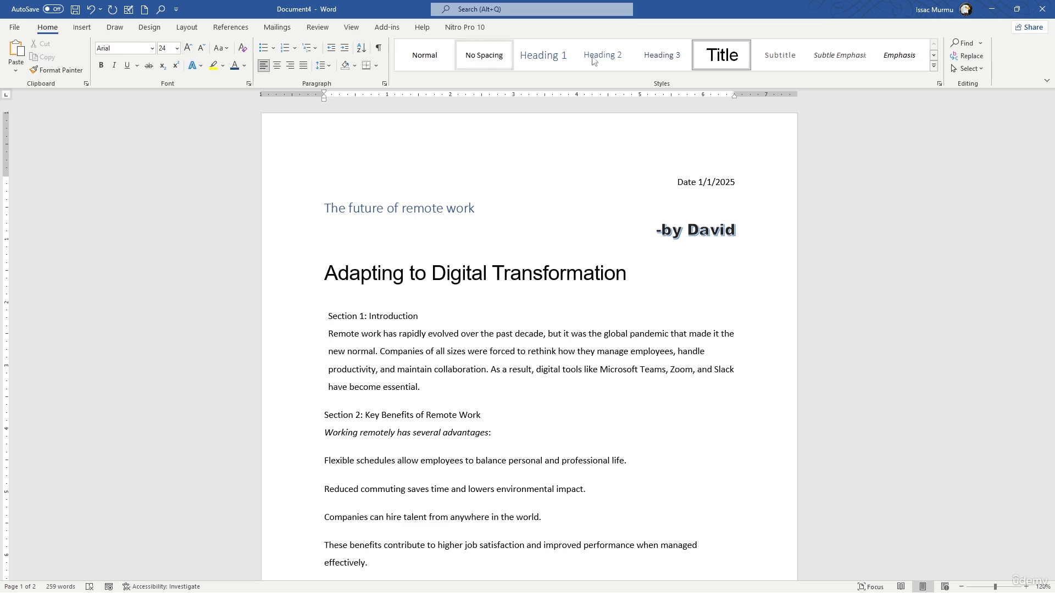
- Modify the Title style to use font size 20 and bold
right_click(707, 64)
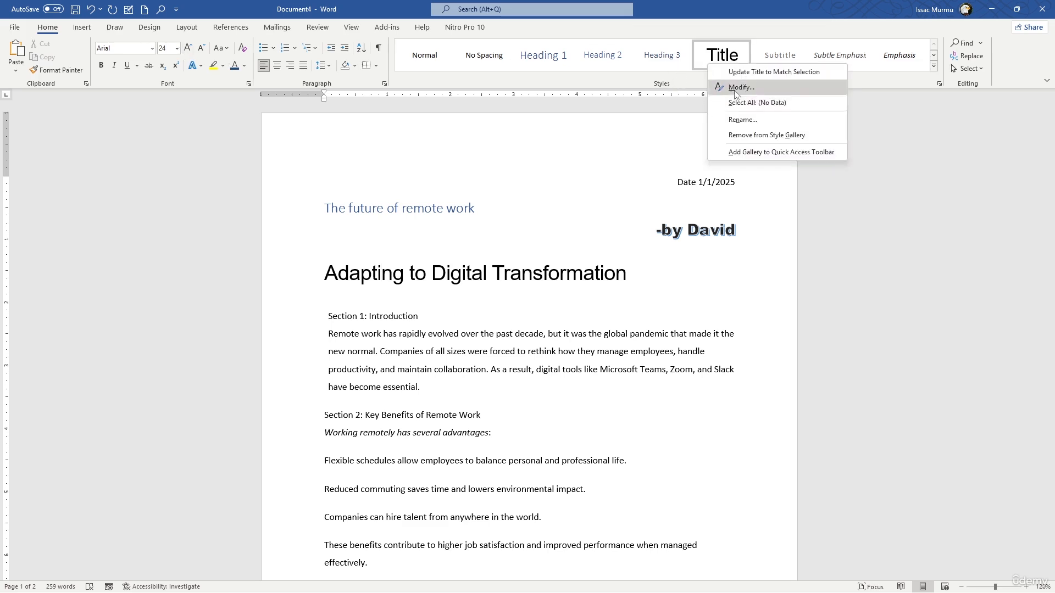
left_click(734, 88)
left_click(473, 247)
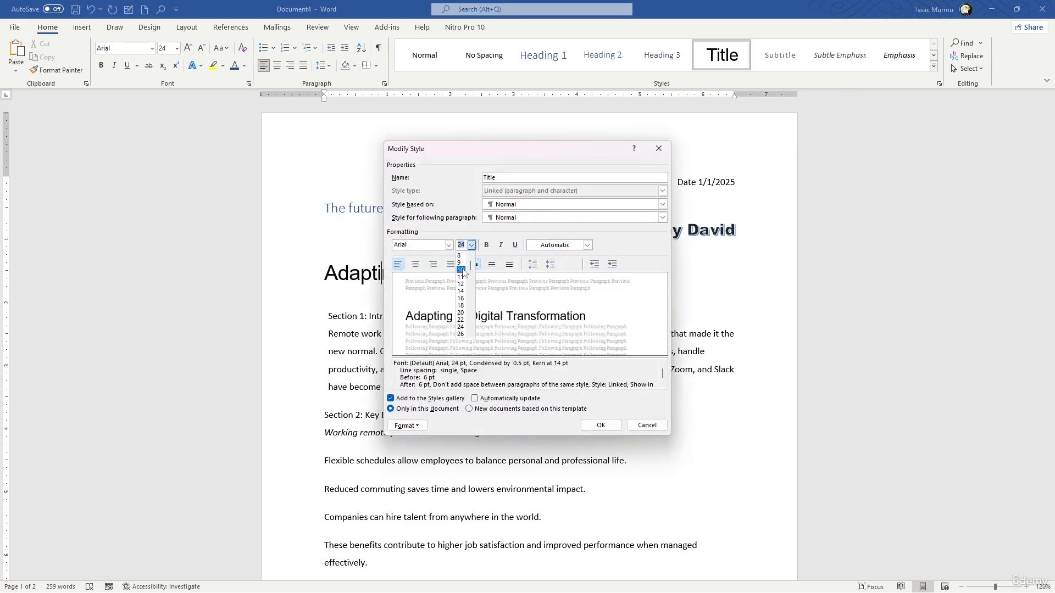
left_click(464, 316)
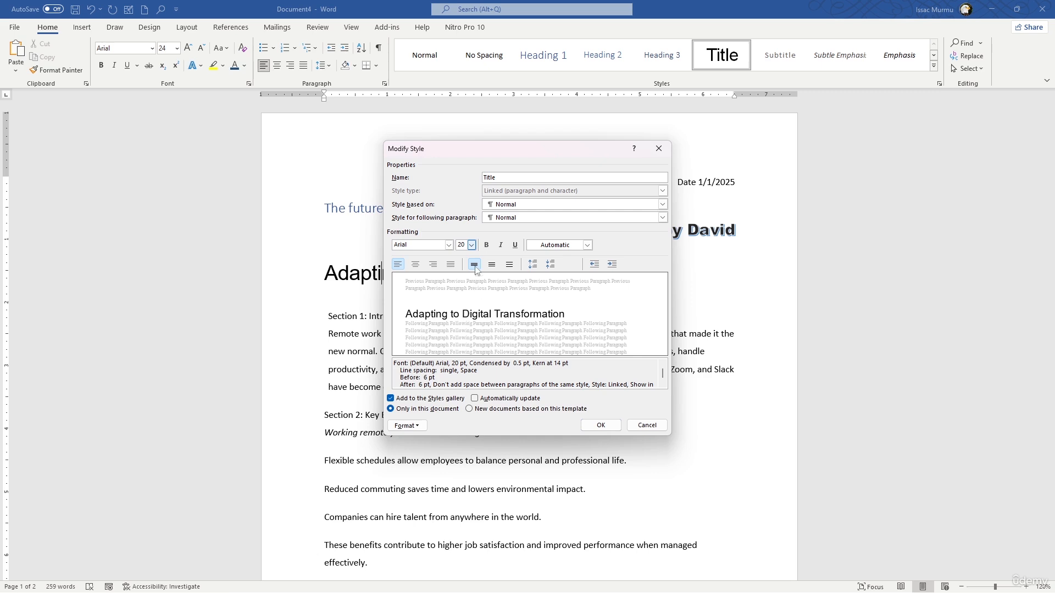
left_click(486, 246)
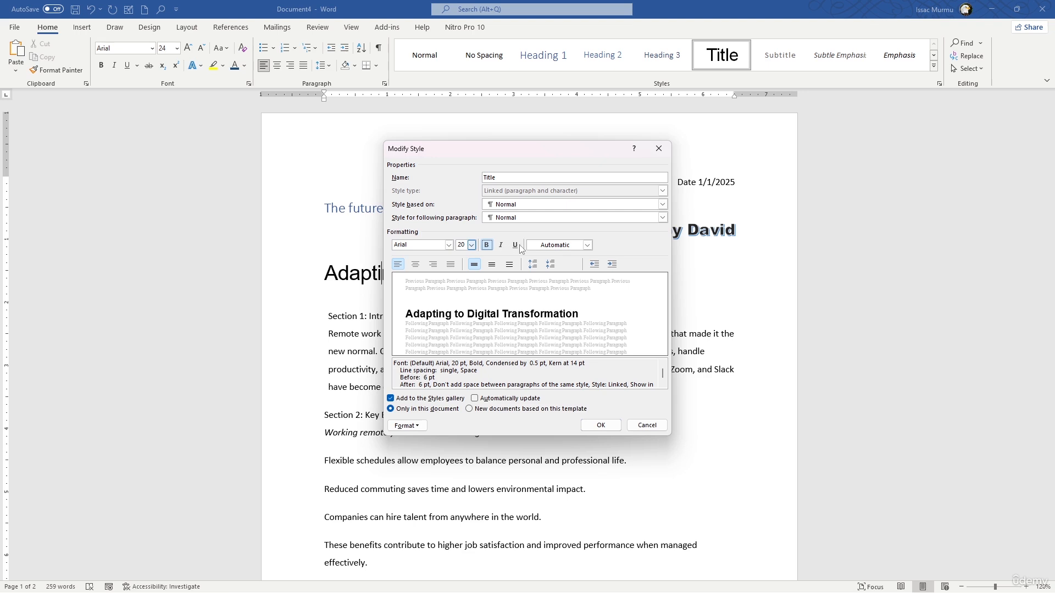
left_click(411, 426)
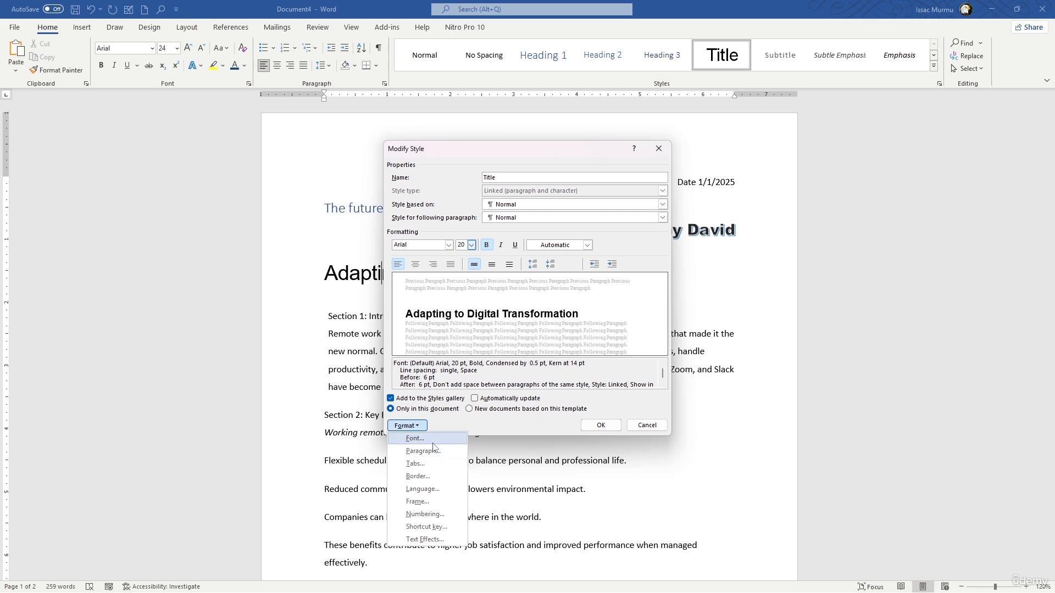
left_click(637, 259)
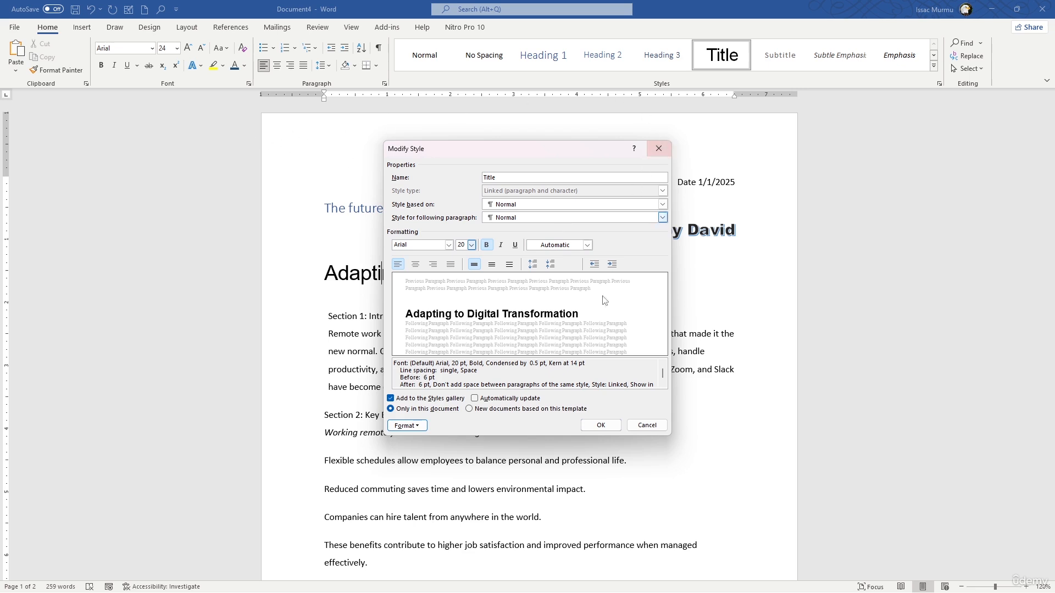
left_click(593, 426)
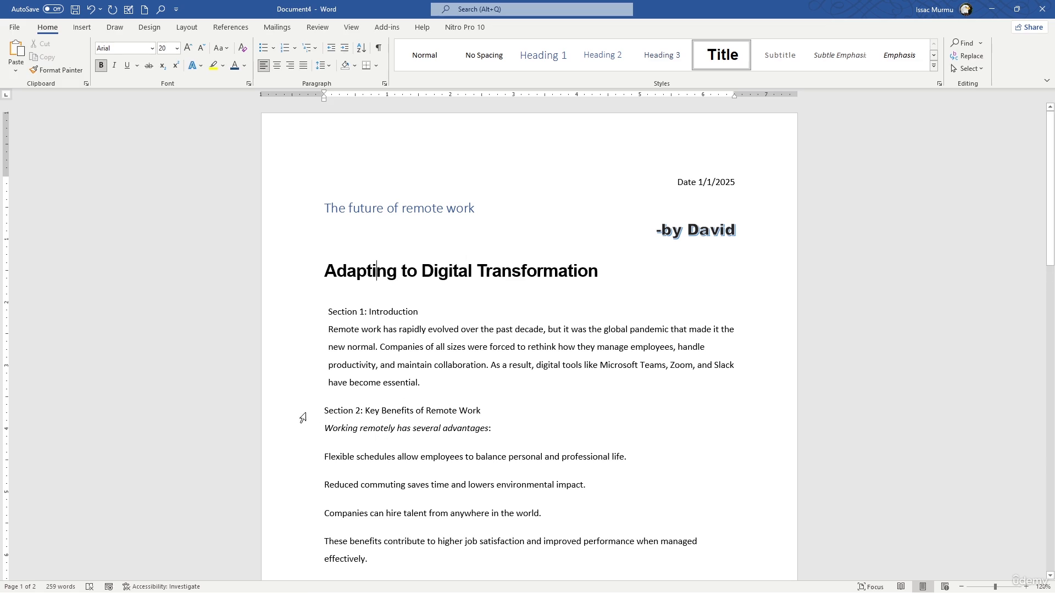
- Create a new style named "Custom Note" from the heading "Section 2: Key Benefits of Remote Work" and open its full formatting settings
left_click(332, 414)
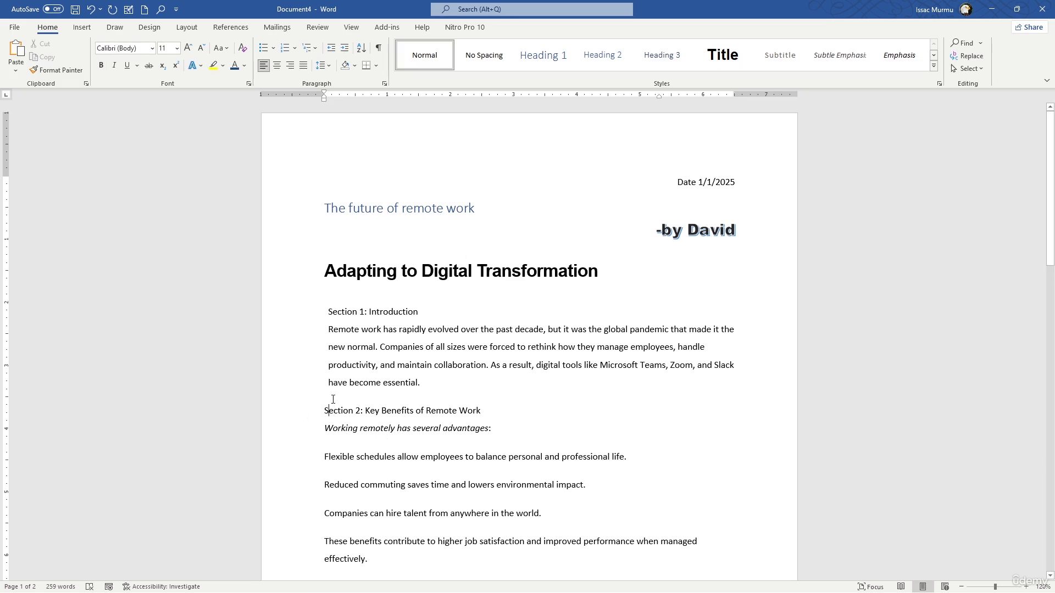
left_click_drag(324, 411, 472, 418)
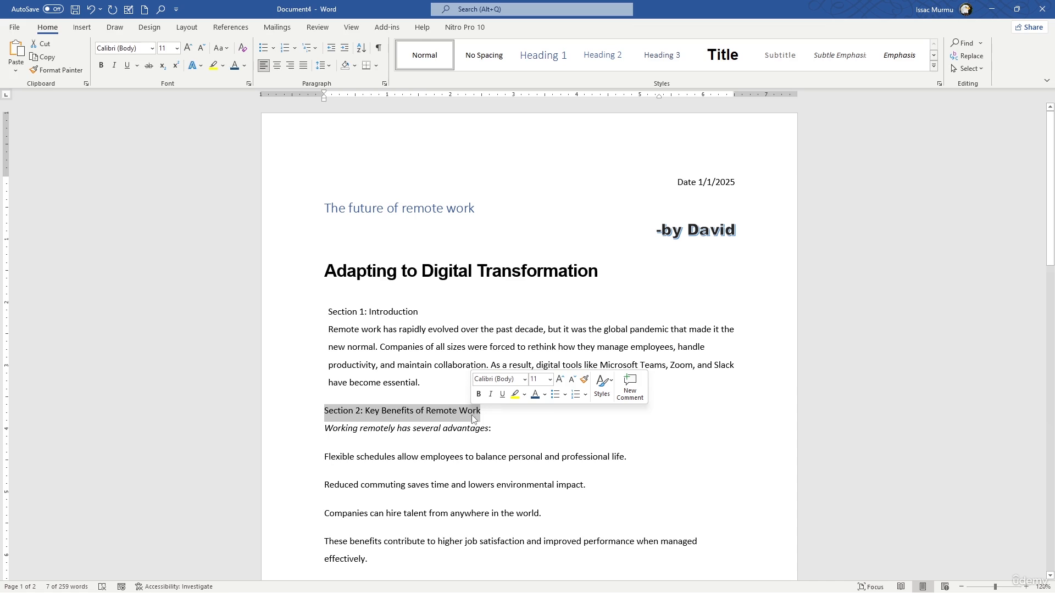
right_click(457, 420)
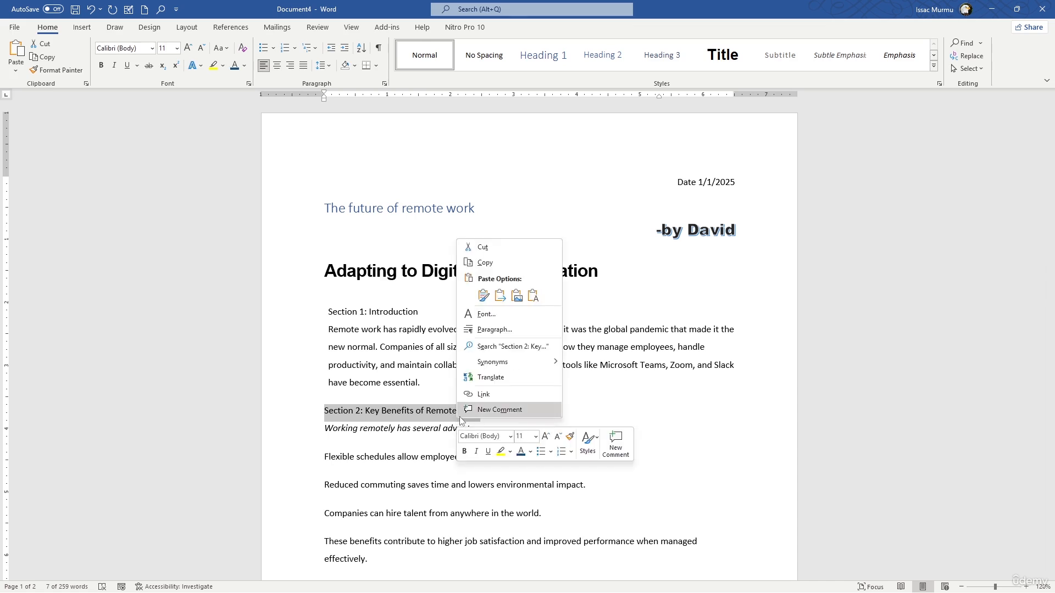
right_click(687, 56)
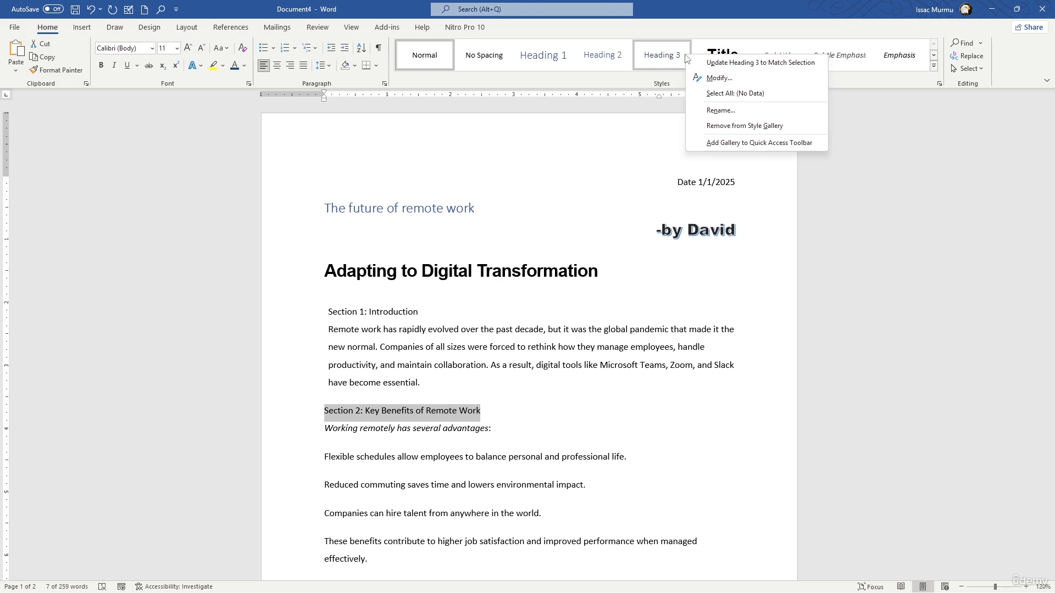
right_click(433, 55)
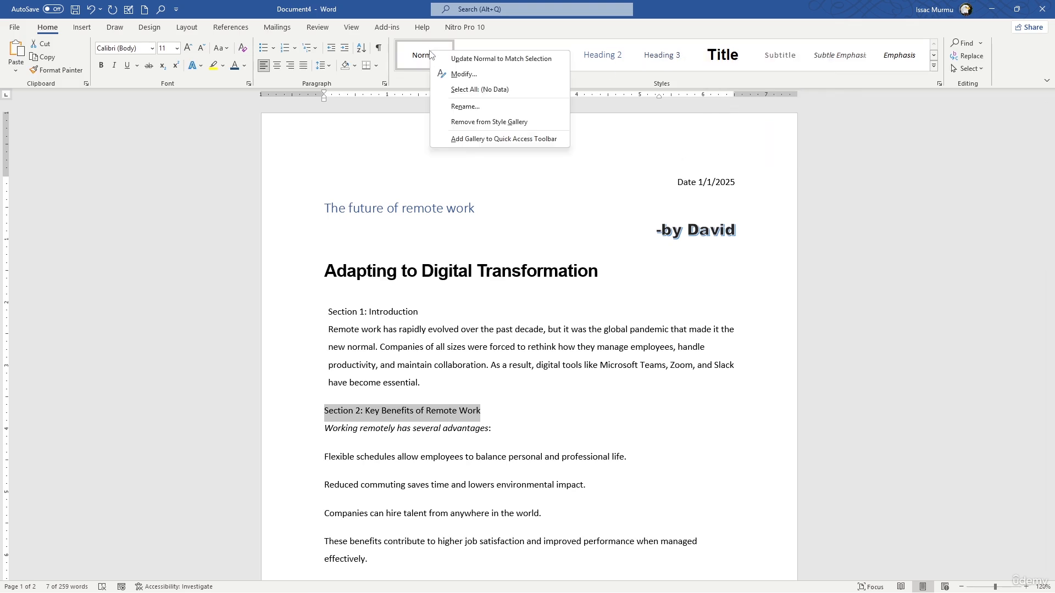
left_click(935, 65)
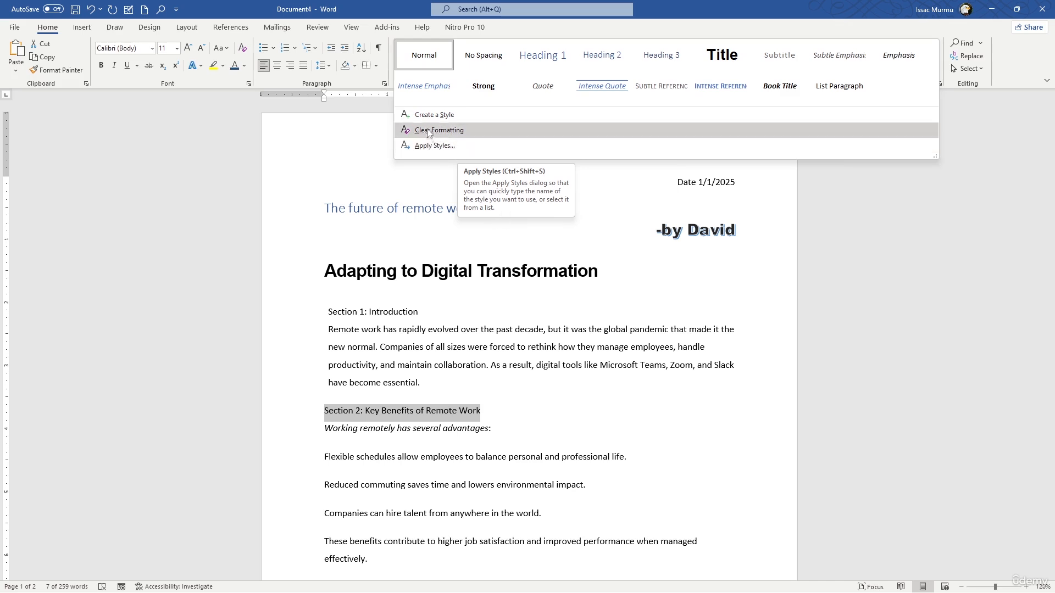
left_click(467, 115)
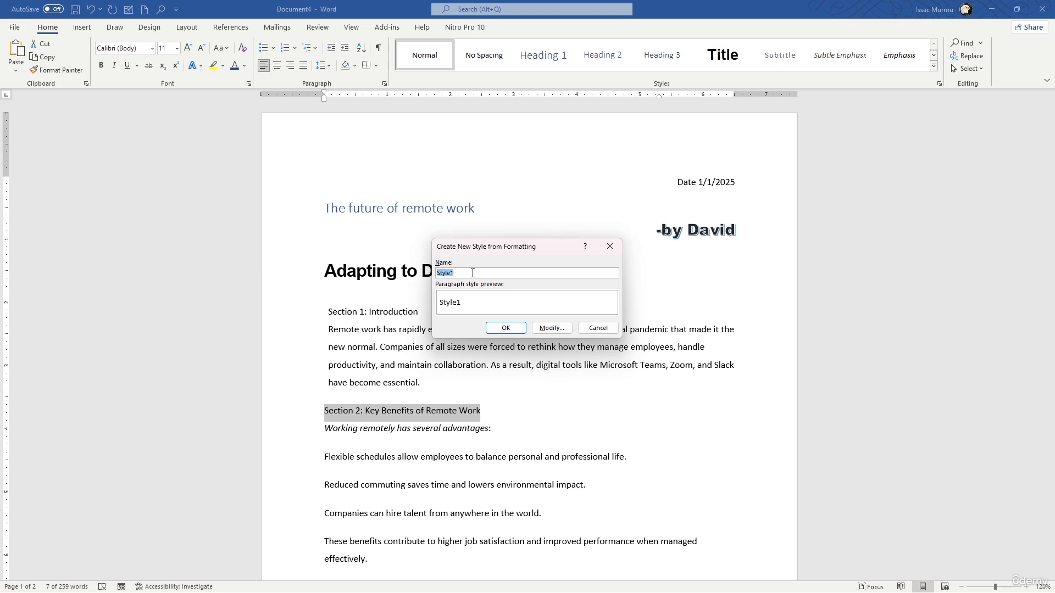
type("Custom Note")
left_click(549, 329)
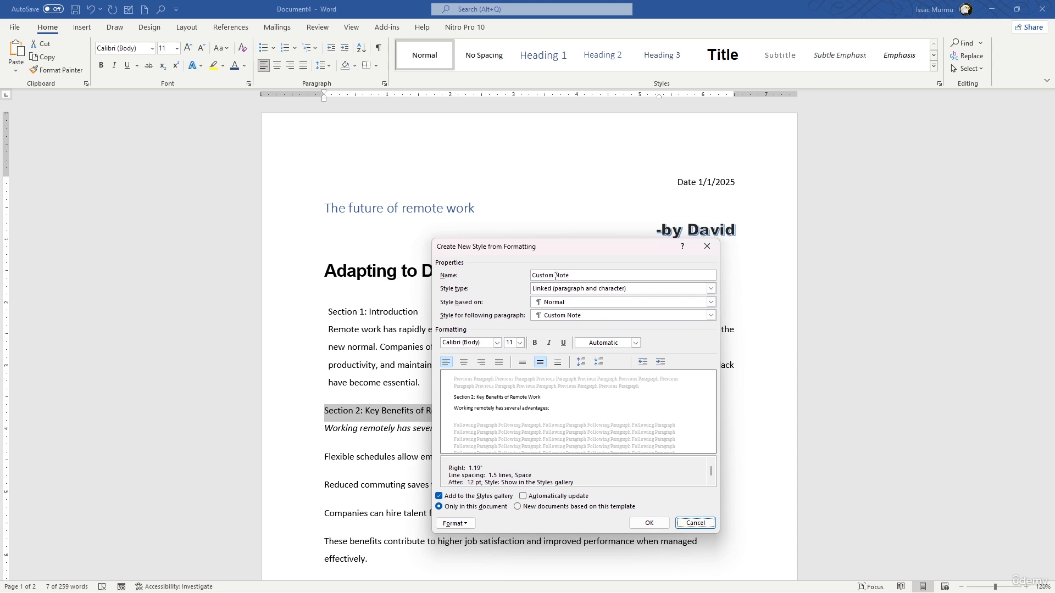
- Set the Custom Note style to Times New Roman, bold, size 18, and save it
left_click(497, 343)
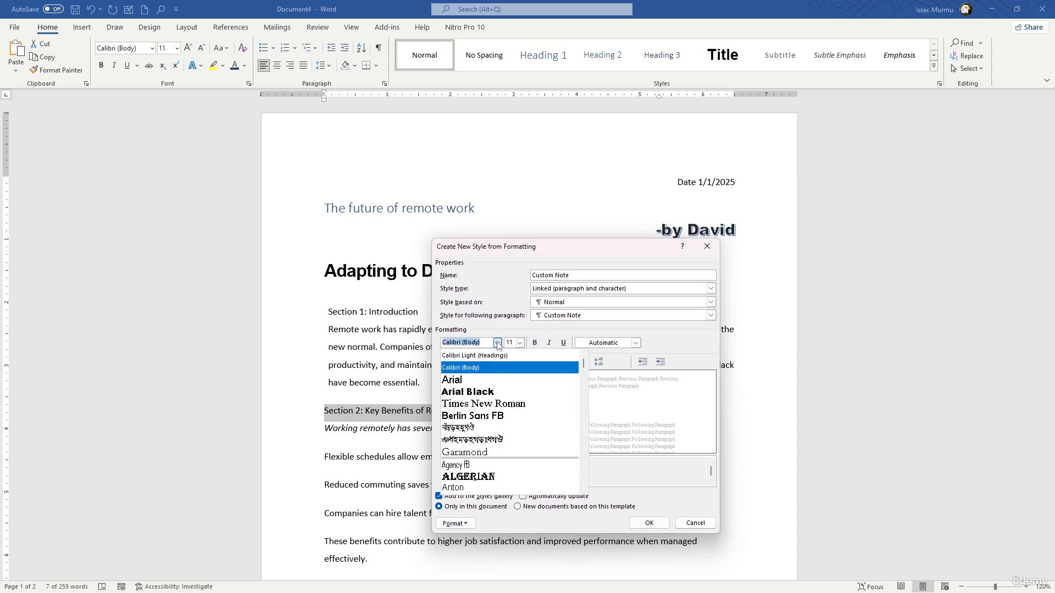
left_click(484, 405)
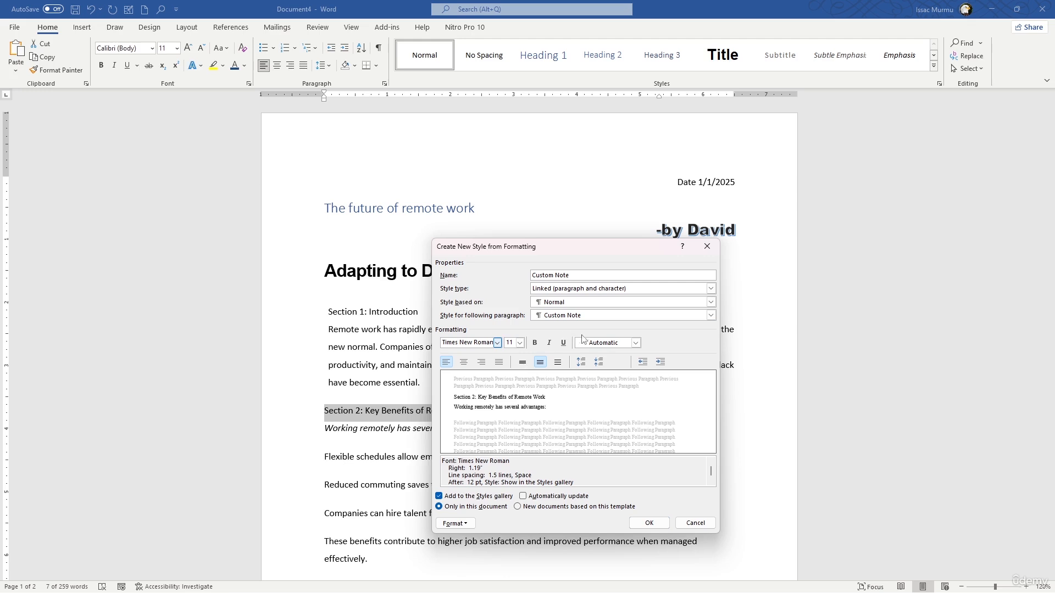
left_click(535, 343)
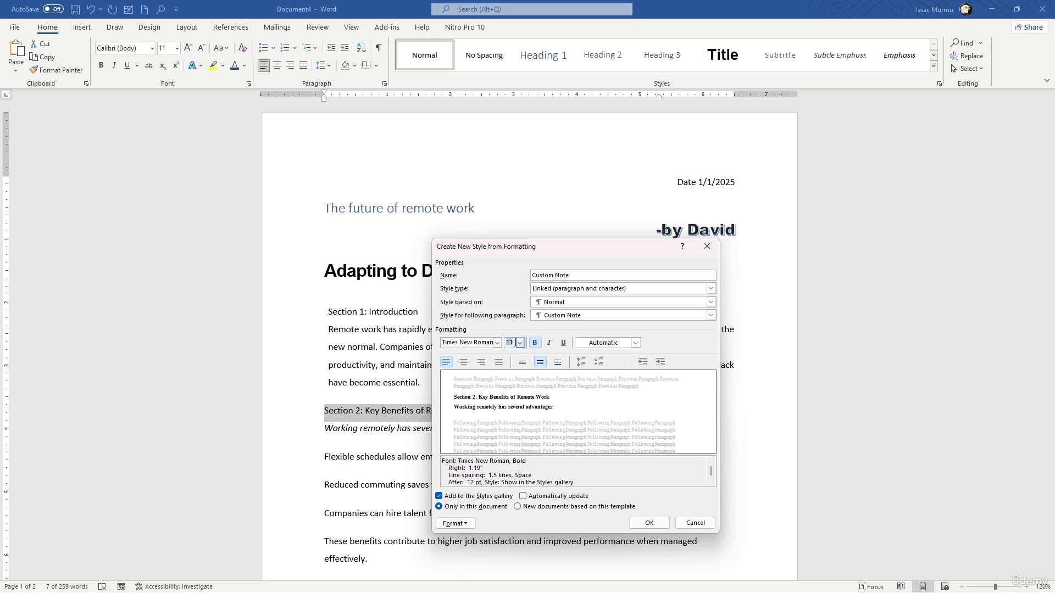
left_click(520, 345)
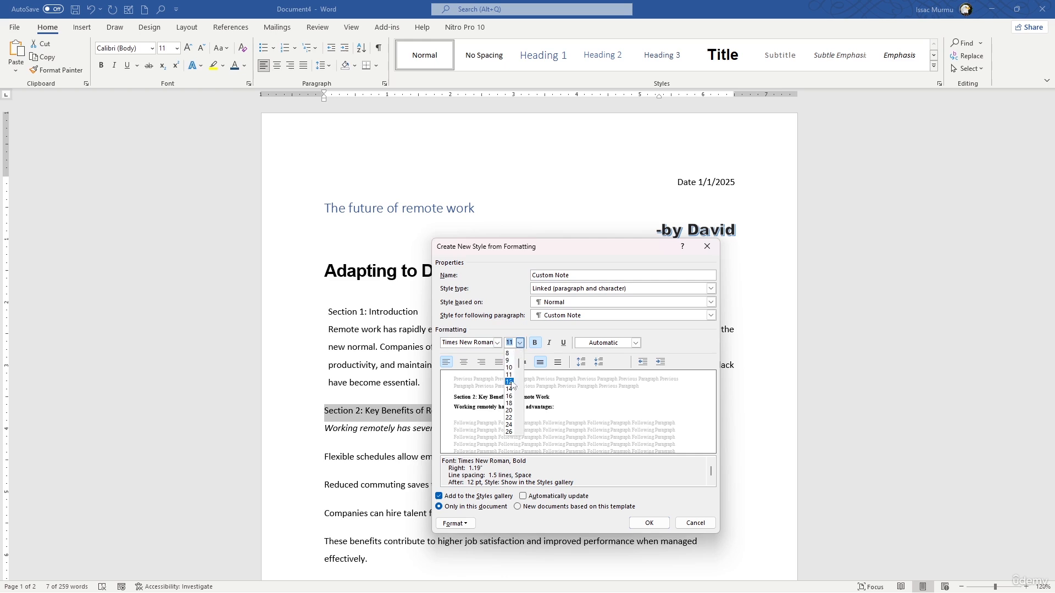
left_click(509, 403)
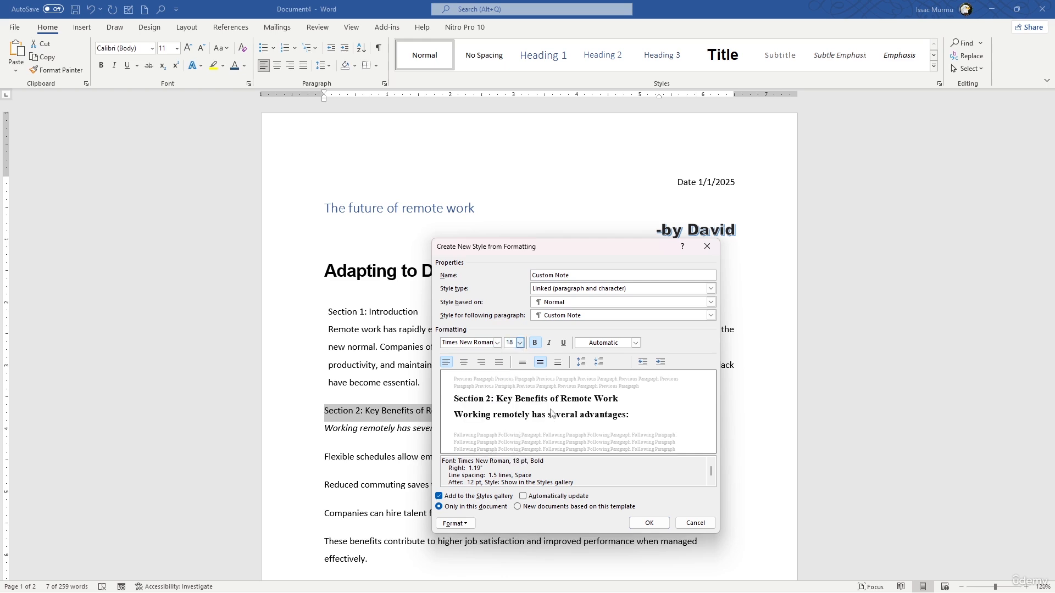
scroll(478, 478, "down", 1)
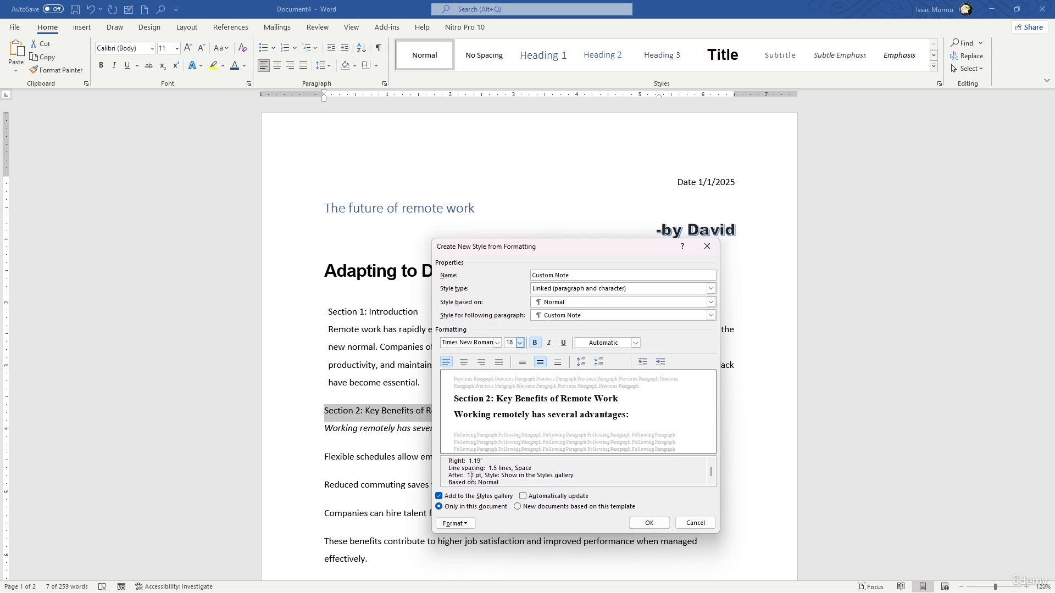
scroll(478, 484, "up", 1)
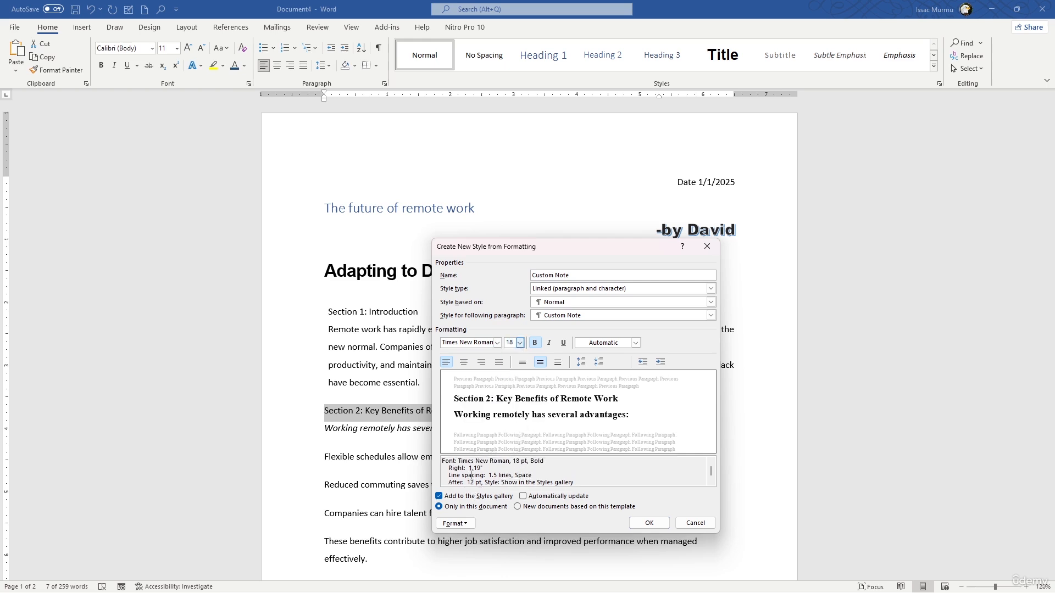
left_click(648, 524)
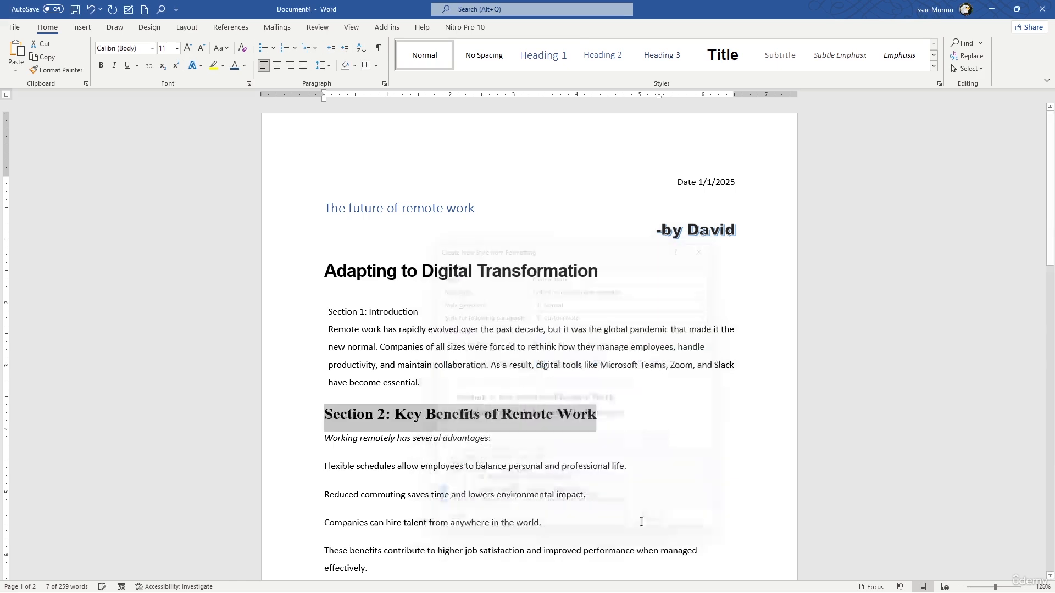
left_click(425, 412)
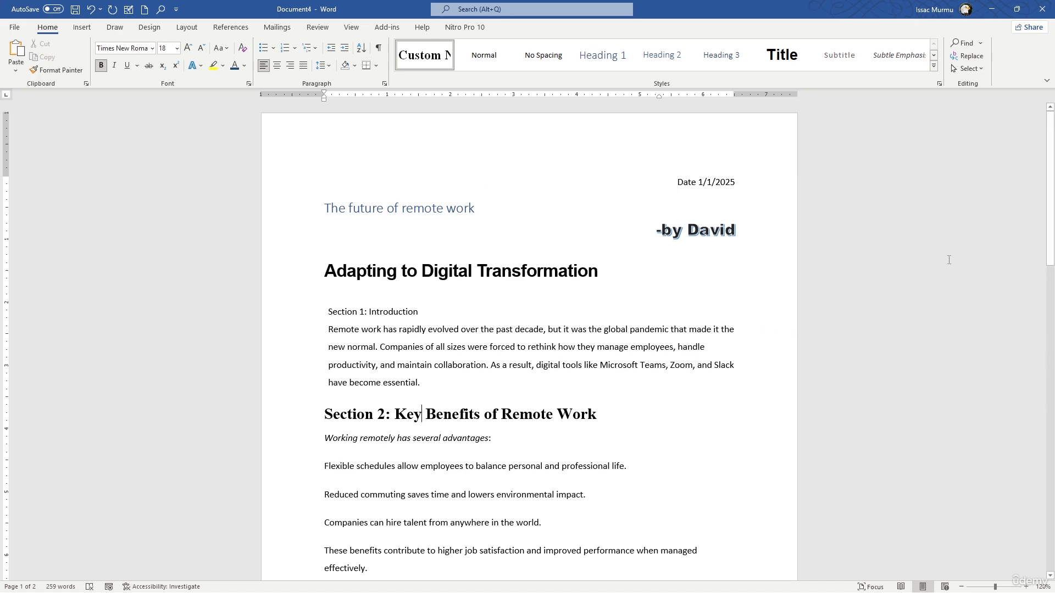
- Collapse and expand the "The future of remote work" section, and copy the formatting of the "Adapting to Digital Transformation" title
left_click(318, 210)
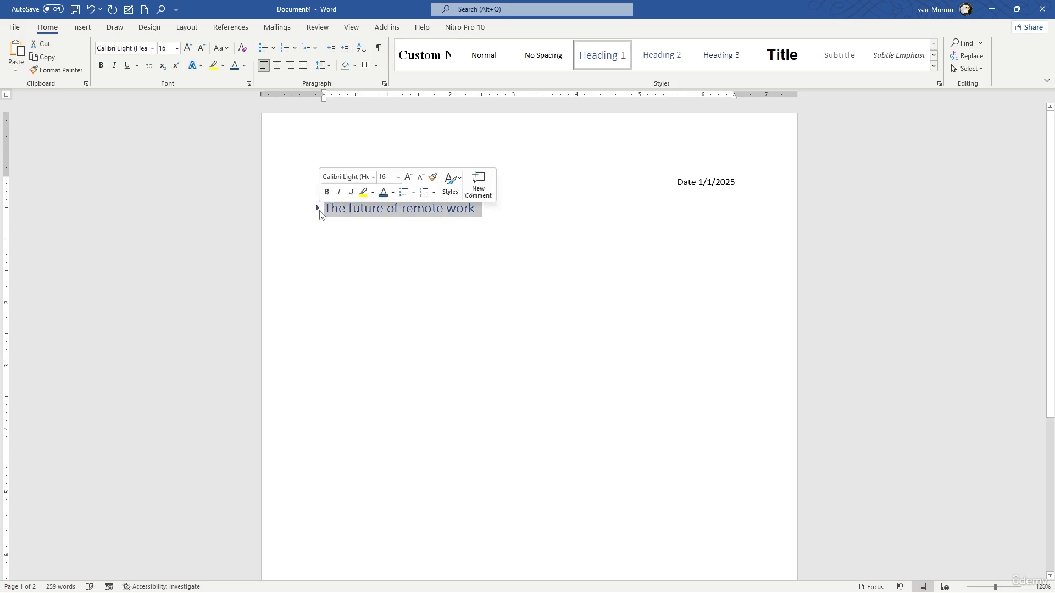
left_click(319, 209)
left_click(347, 263)
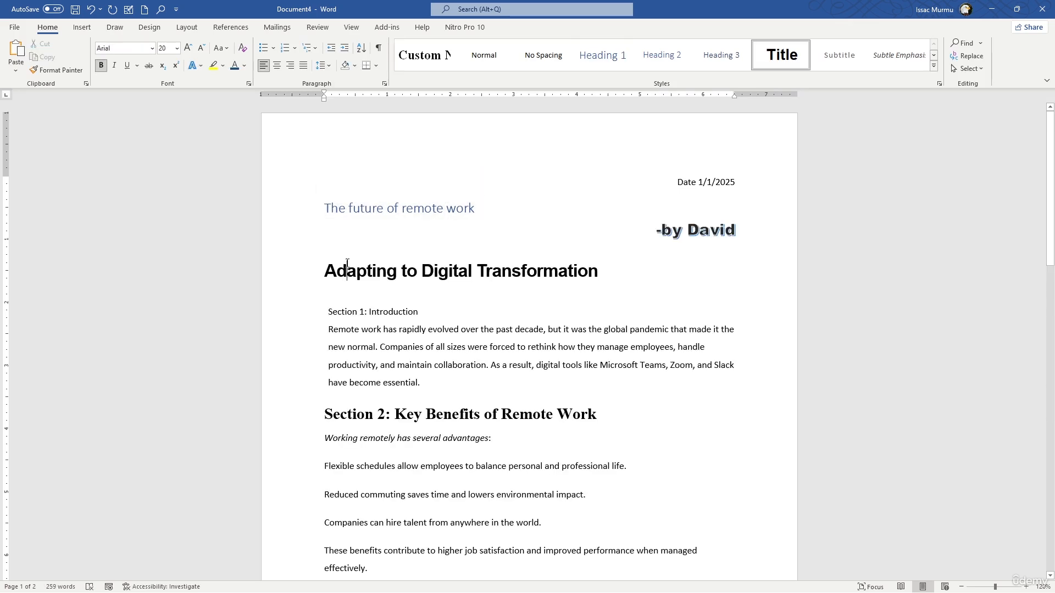
left_click(339, 277)
key("ctrl+shift+c")
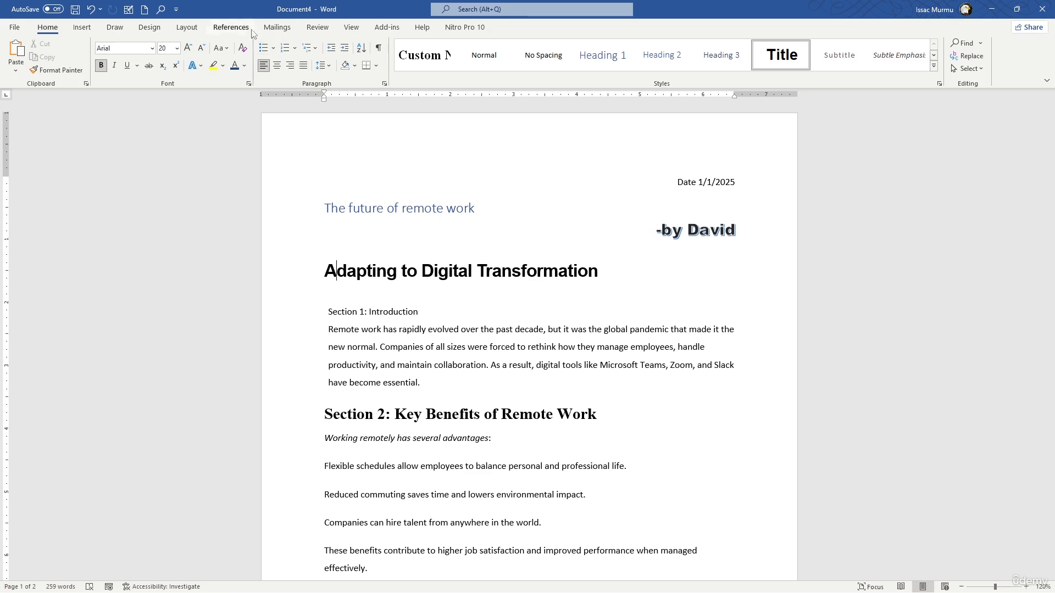
- Apply the Damask theme to the document
left_click(180, 27)
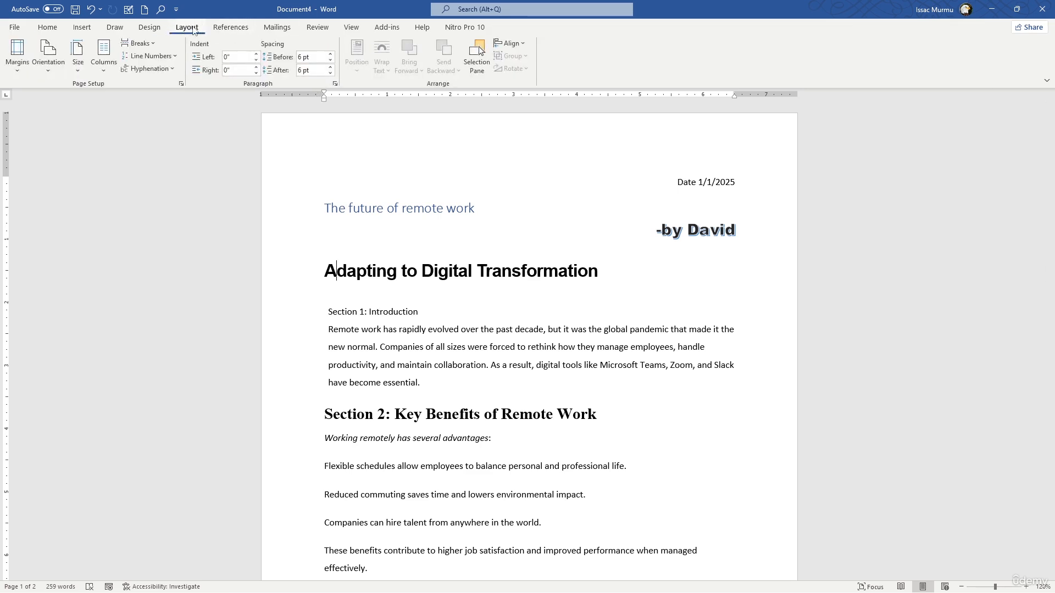
left_click(219, 29)
left_click(277, 28)
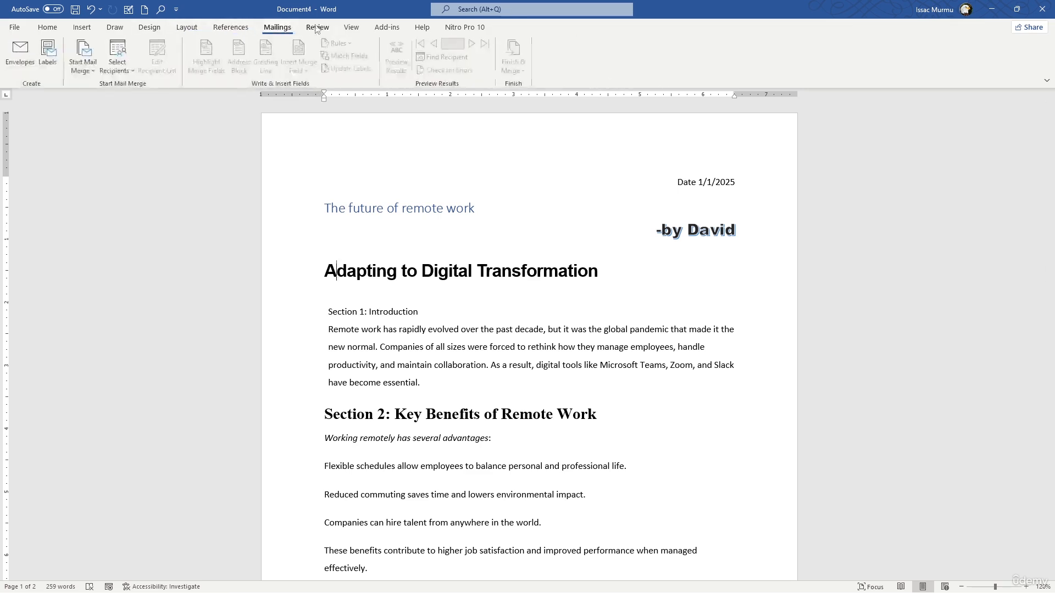
left_click(153, 29)
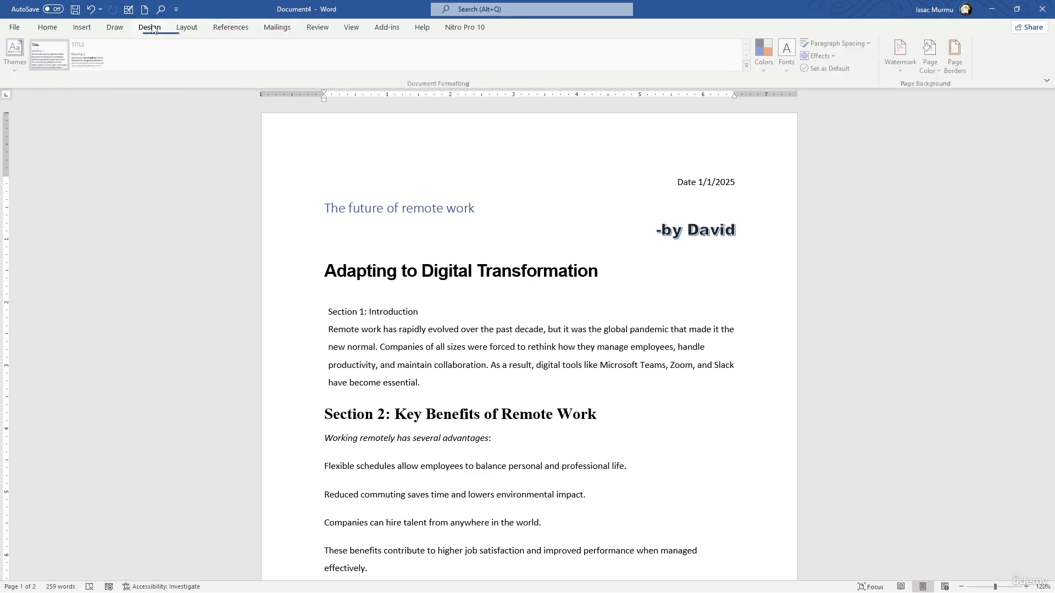
left_click(17, 58)
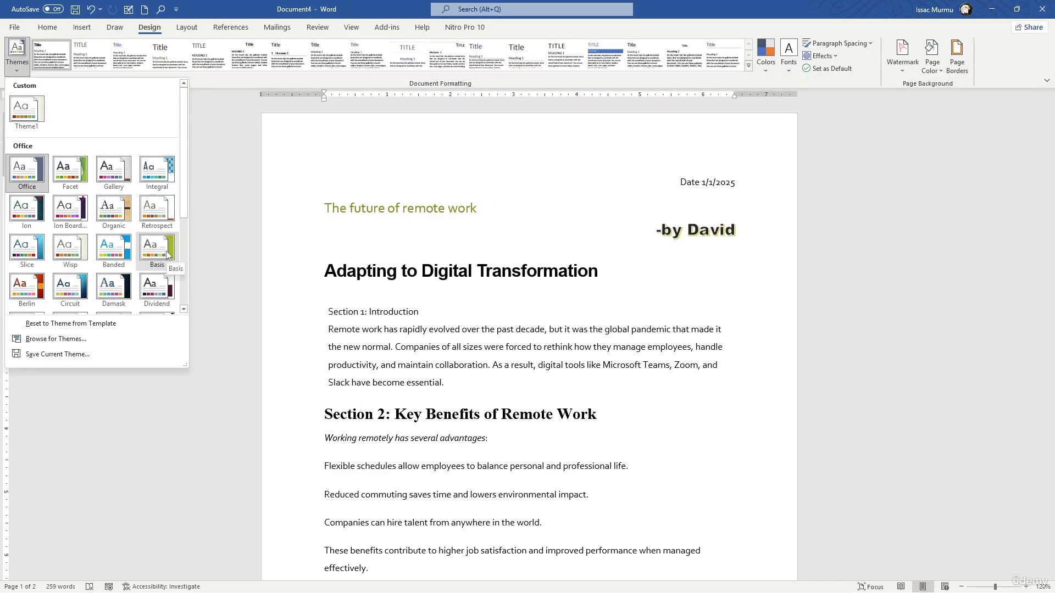
left_click(109, 289)
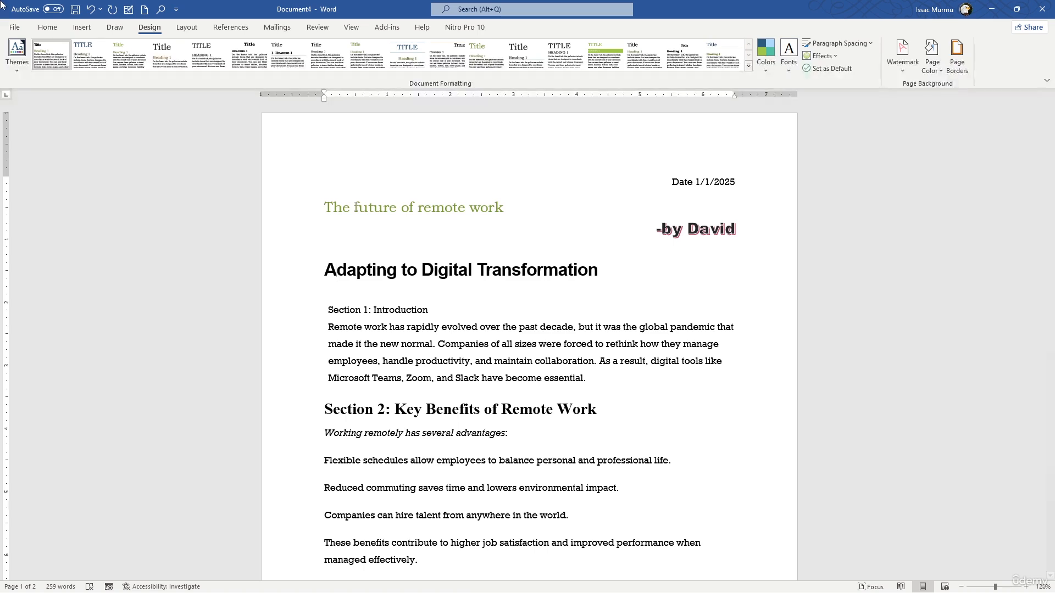
- View the line spacing options for the Section 1 introduction paragraph and try to set its font size to 12
left_click(50, 28)
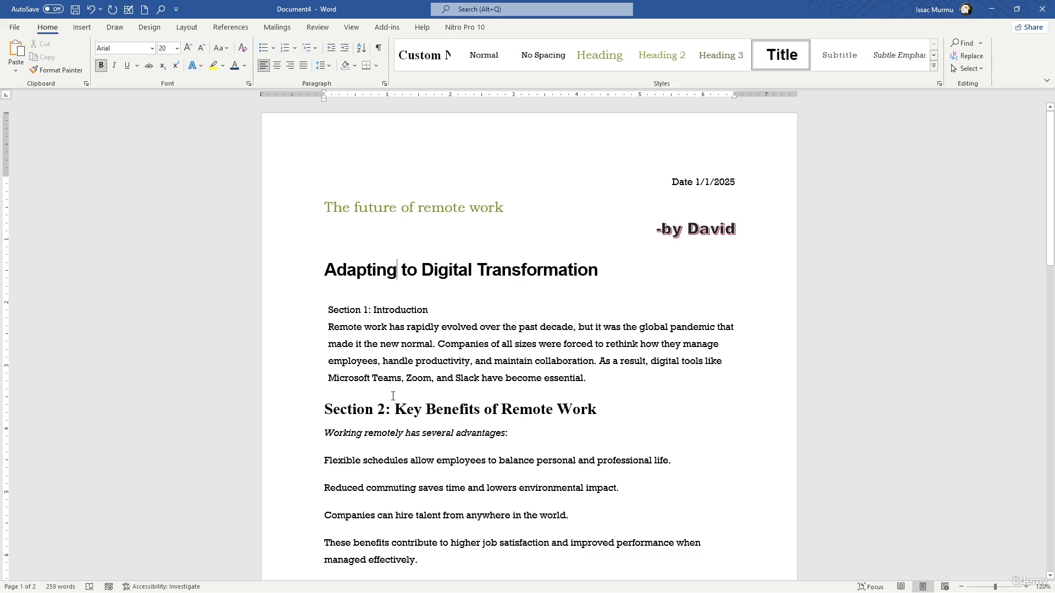
left_click(381, 344)
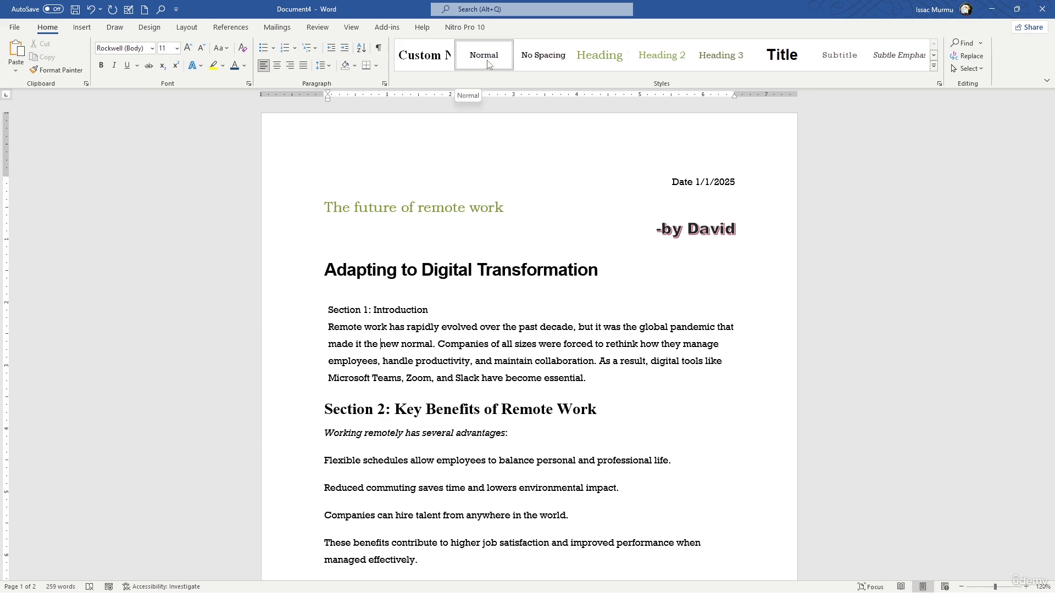
left_click(322, 65)
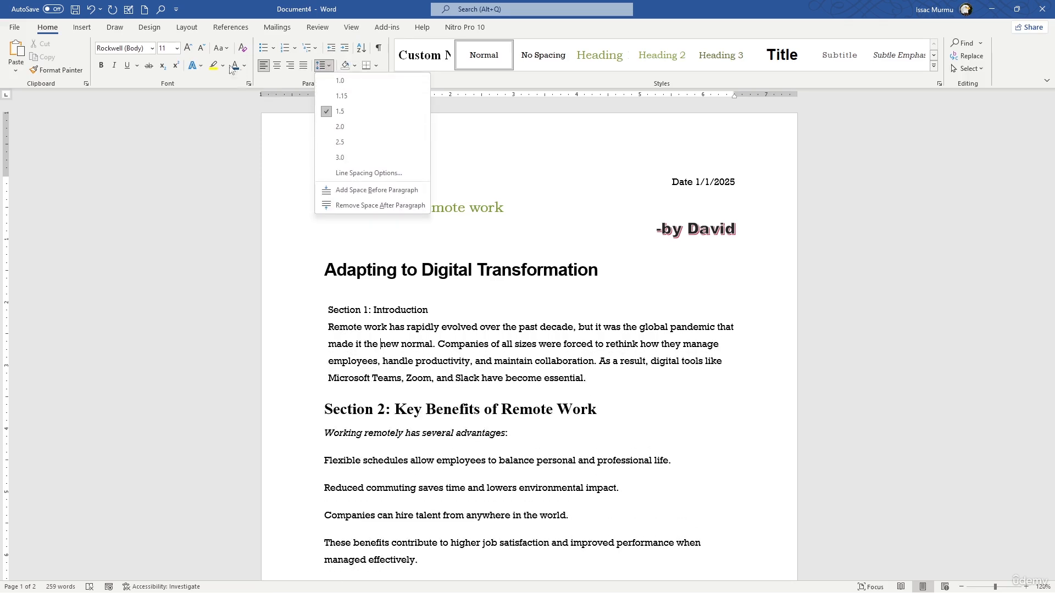
left_click(174, 50)
left_click(176, 50)
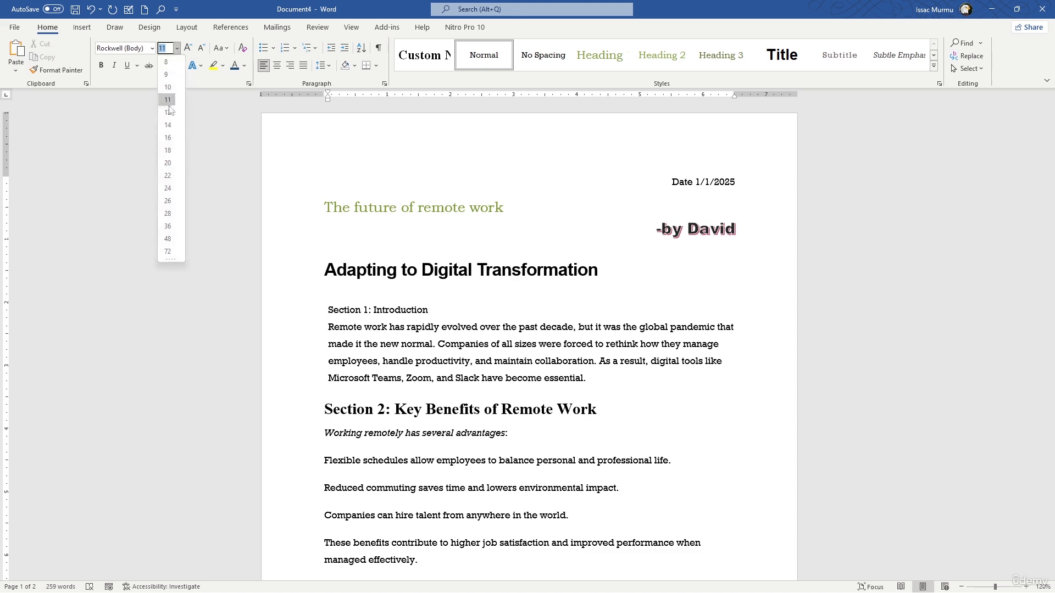
left_click(160, 115)
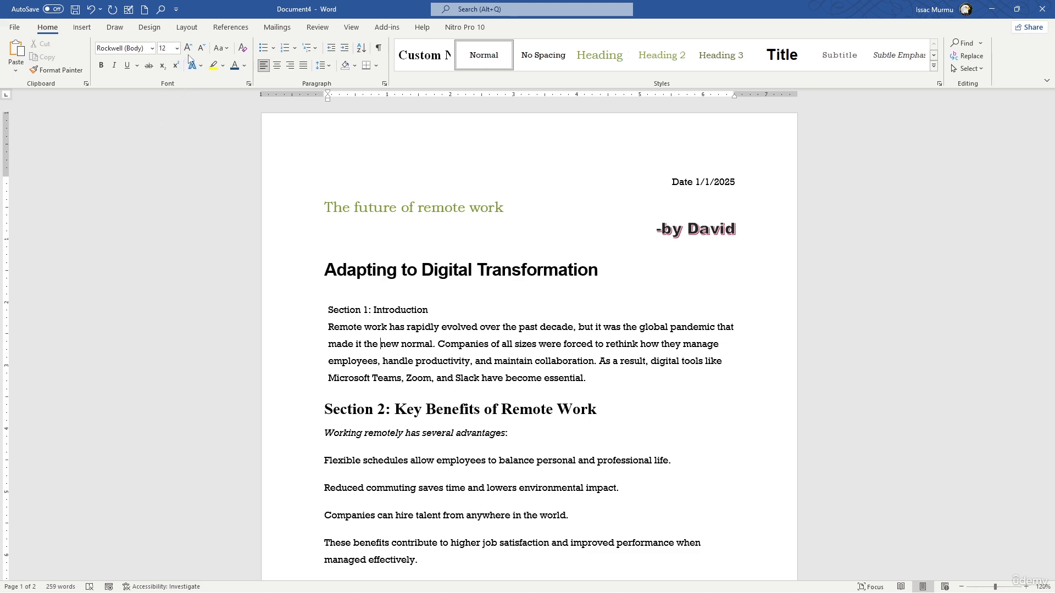
- Reapply bullets to the whole list of challenges under Section 3, replacing the lettered sub-items with bulleted ones
left_click(114, 27)
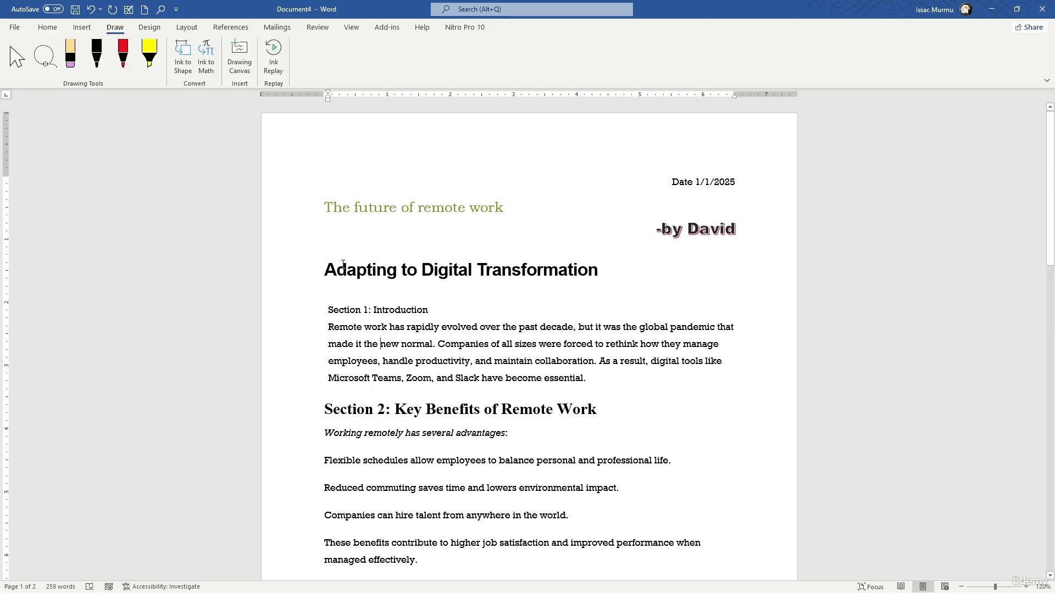
scroll(351, 286, "down", 3)
scroll(351, 286, "down", 8)
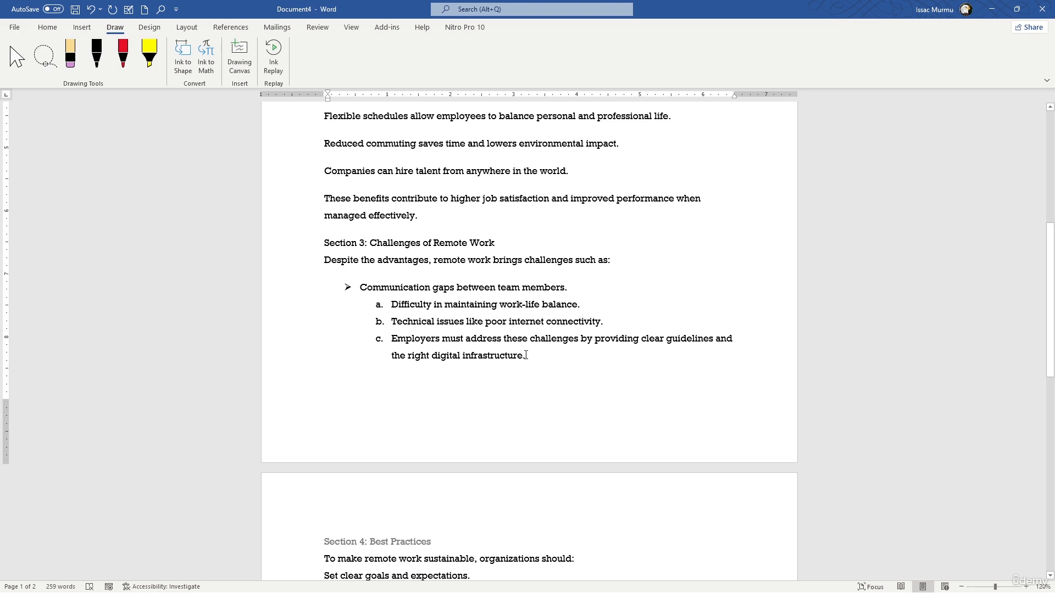
left_click_drag(526, 356, 360, 288)
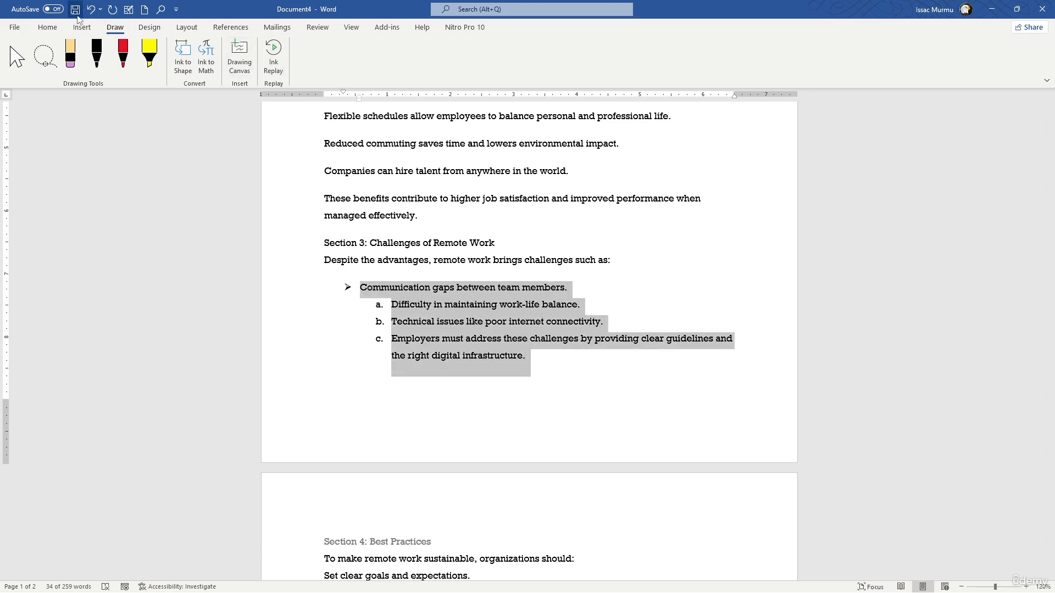
left_click(47, 27)
left_click(264, 49)
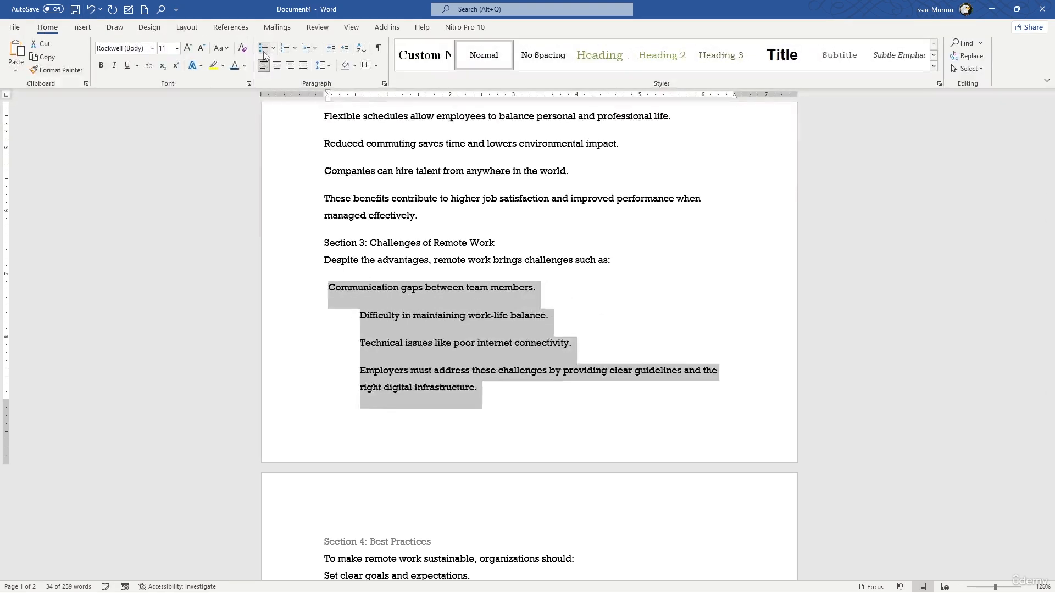
left_click(264, 50)
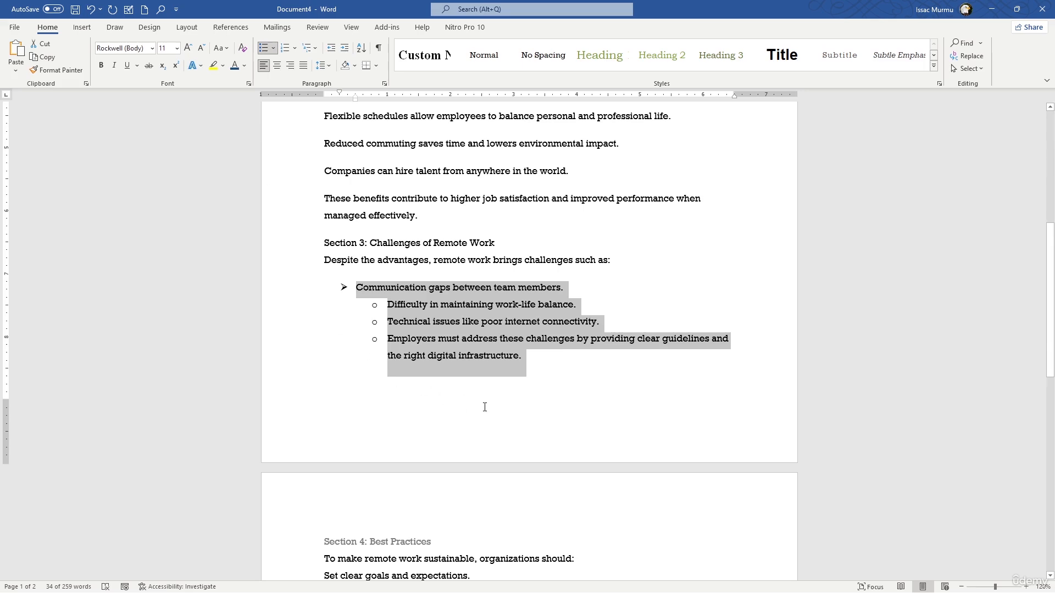
left_click(480, 389)
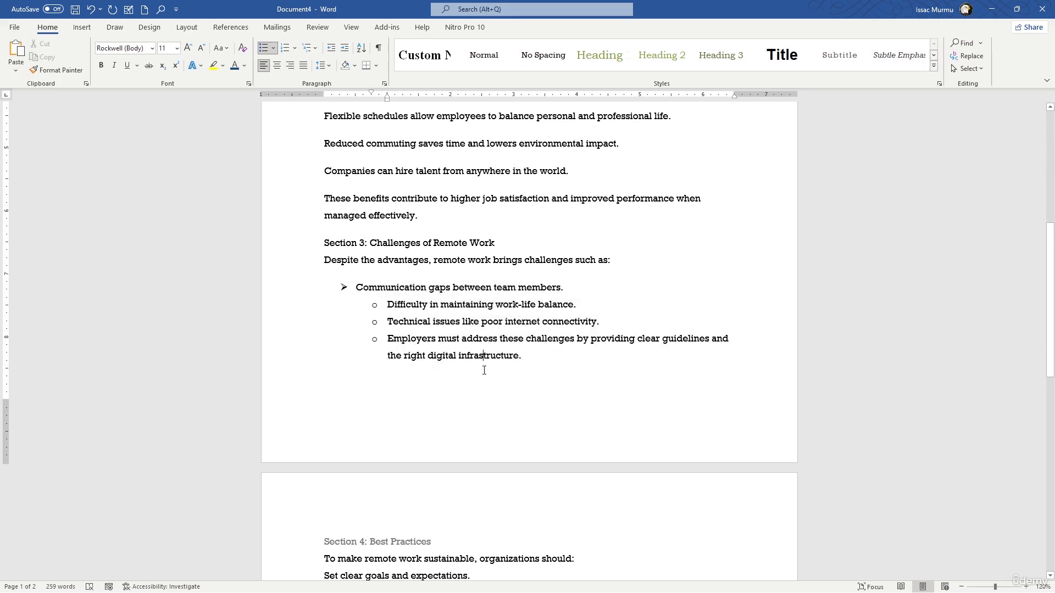
- Start saving a copy of the document in the Documents folder with Word Template as the file type
scroll(456, 269, "up", 3)
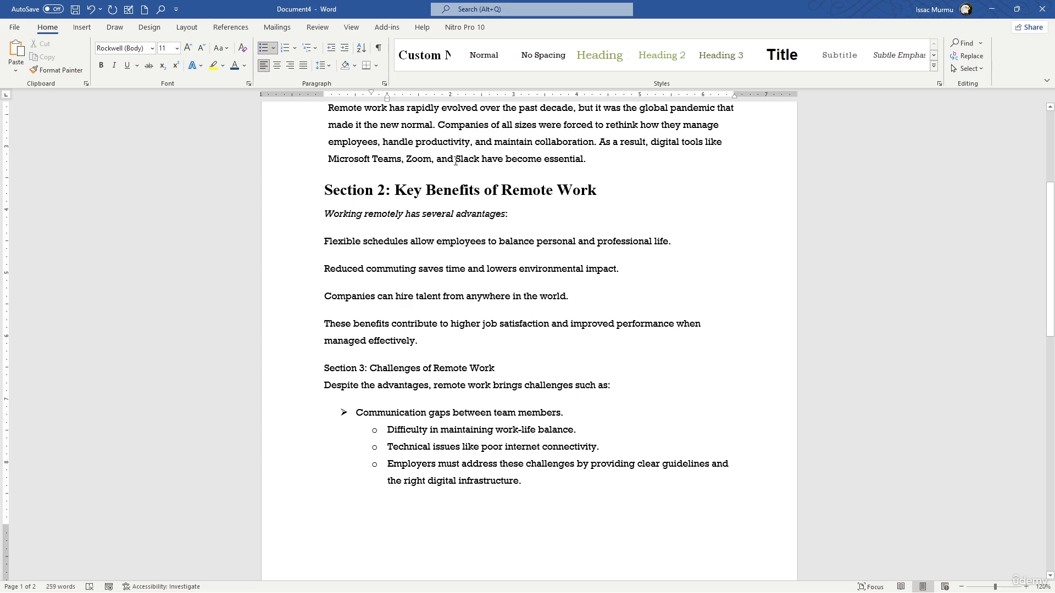
left_click(14, 27)
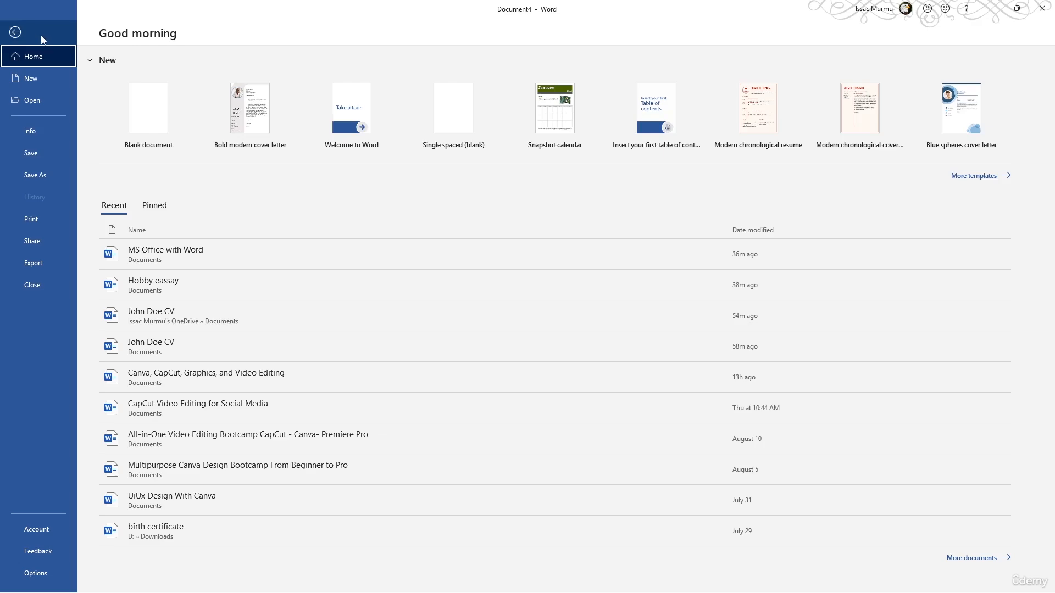
left_click(43, 177)
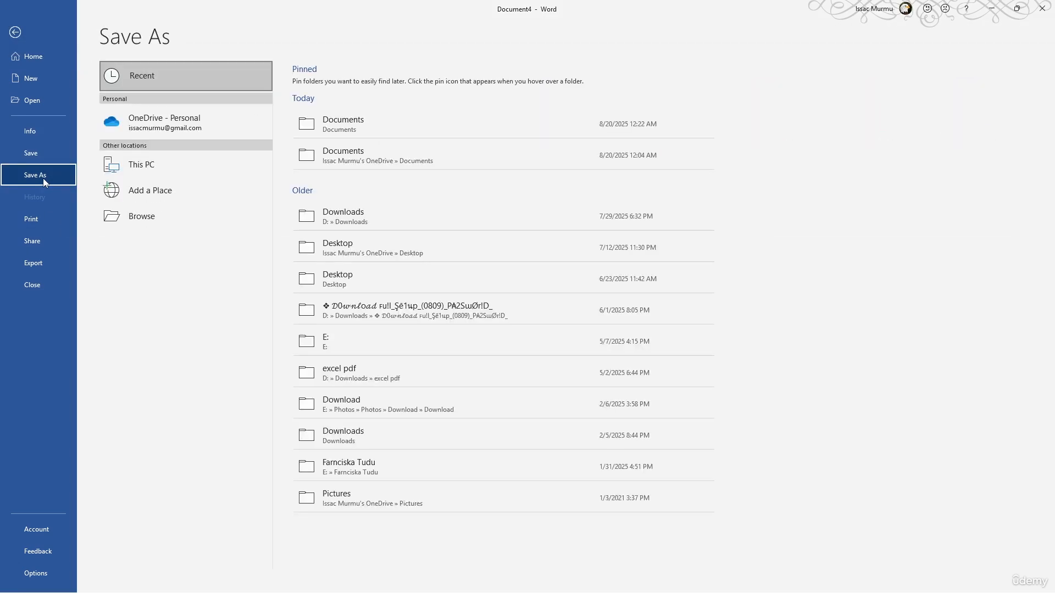
left_click(348, 134)
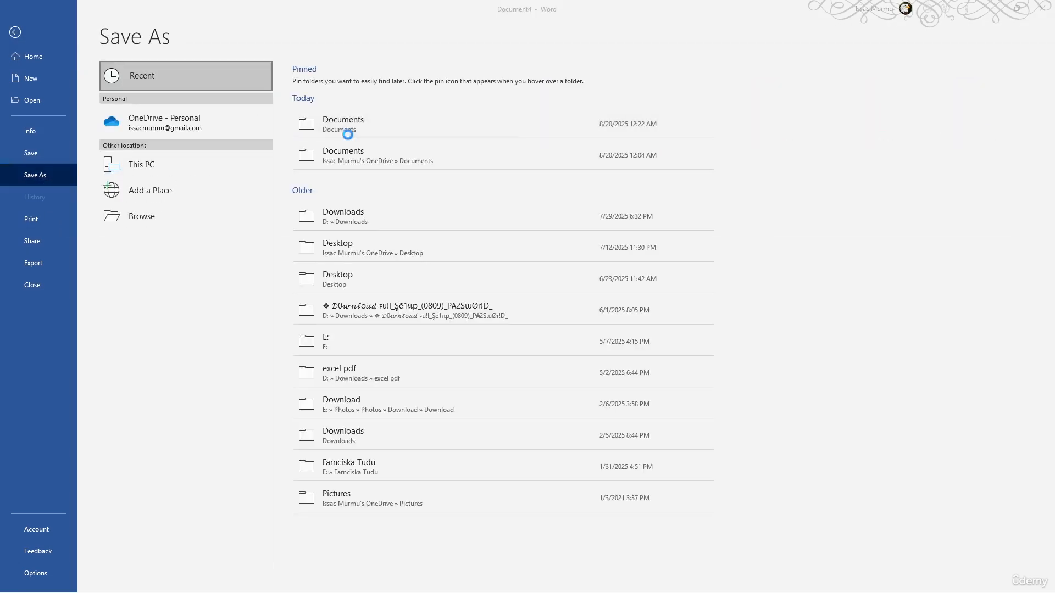
left_click(125, 233)
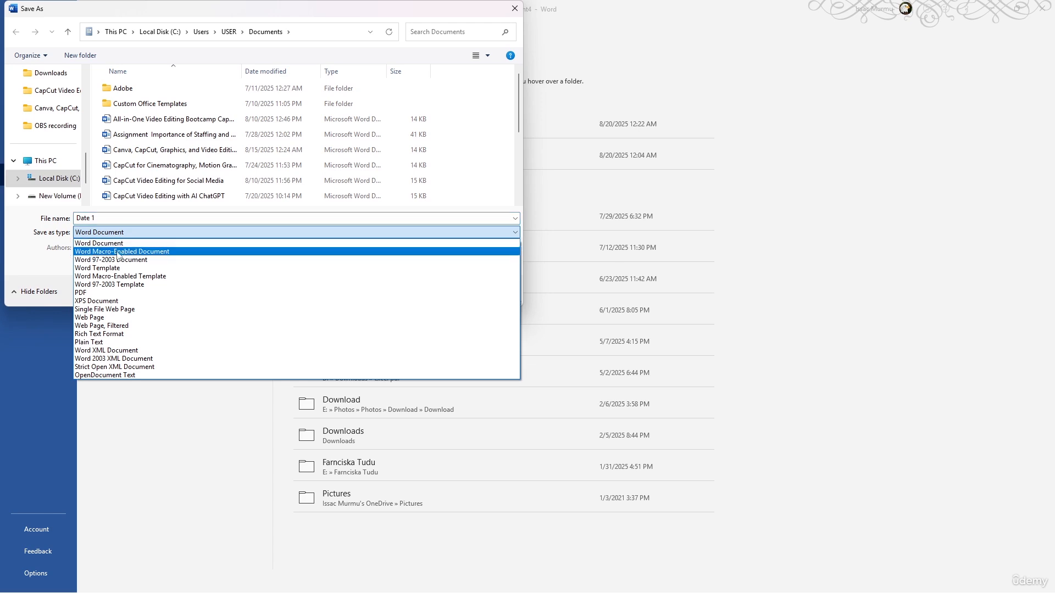
left_click(127, 269)
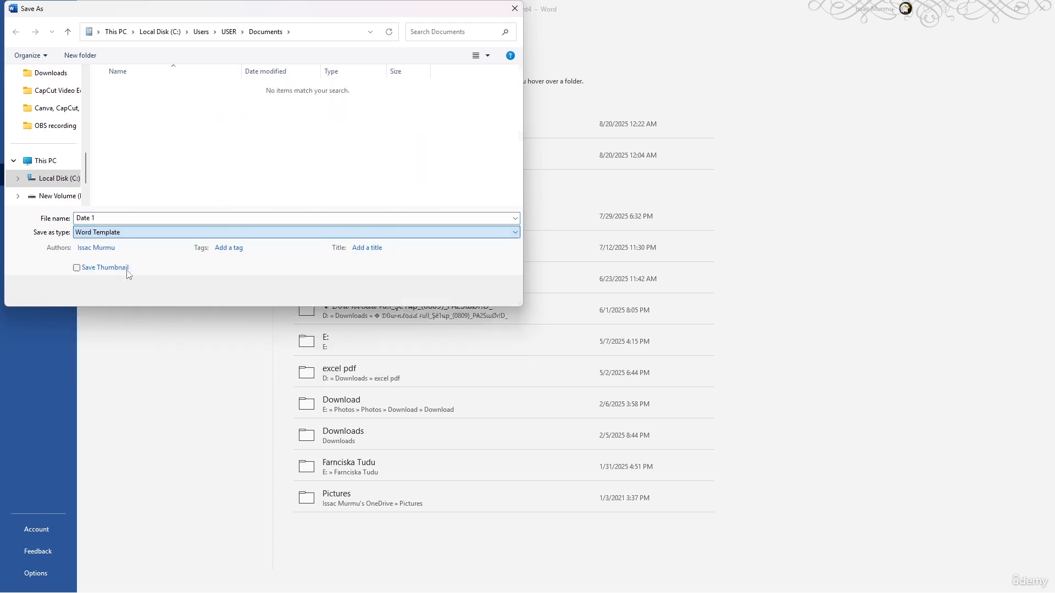
- Name the template "Company Report Template" and save it in the Custom Office Templates folder
left_click_drag(116, 218, 63, 212)
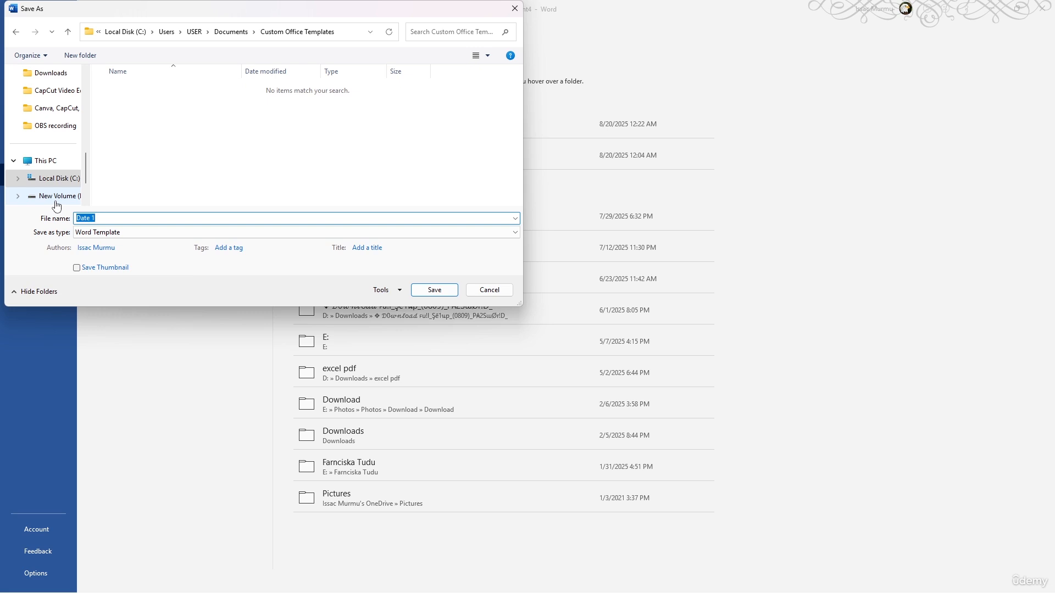
type("Co")
type("pany")
key("BackSpace")
key("BackSpace")
key("BackSpace")
key("BackSpace")
key("BackSpace")
key("BackSpace")
type("mpany Repro")
key("BackSpace")
key("BackSpace")
type("ort Template")
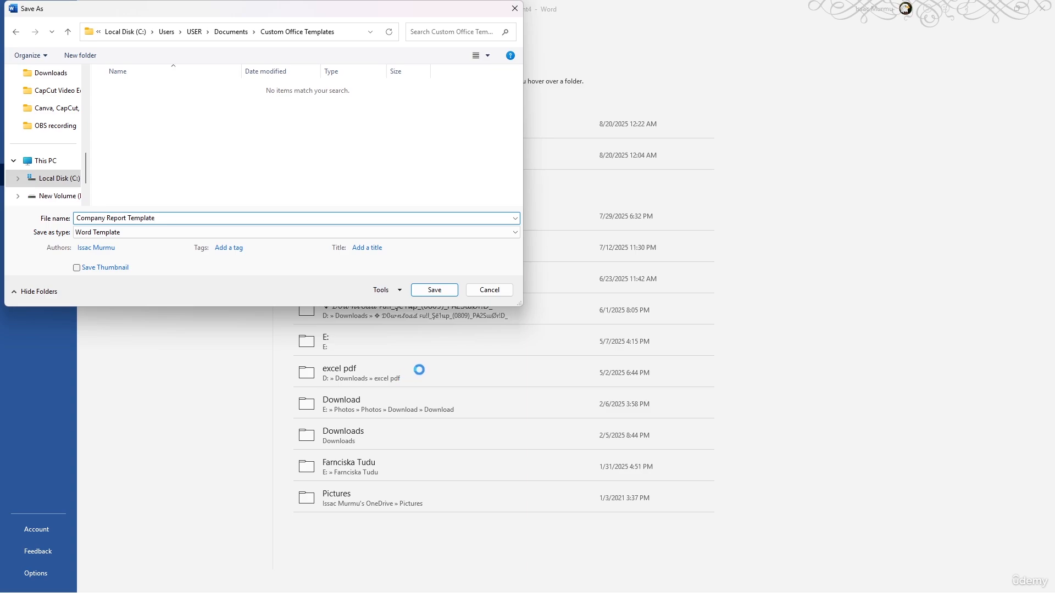
left_click(445, 290)
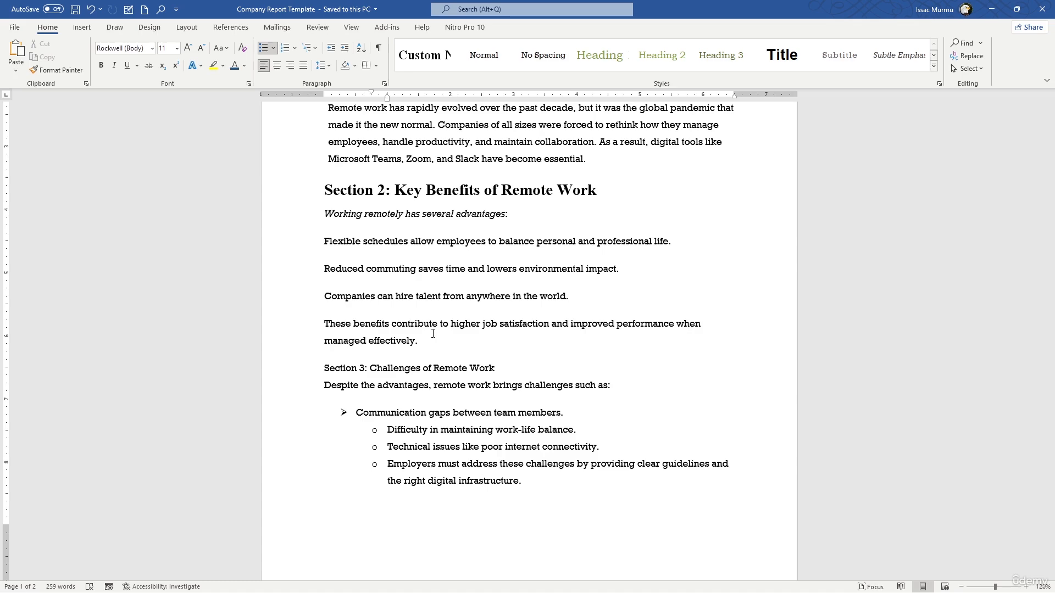
scroll(433, 334, "up", 5)
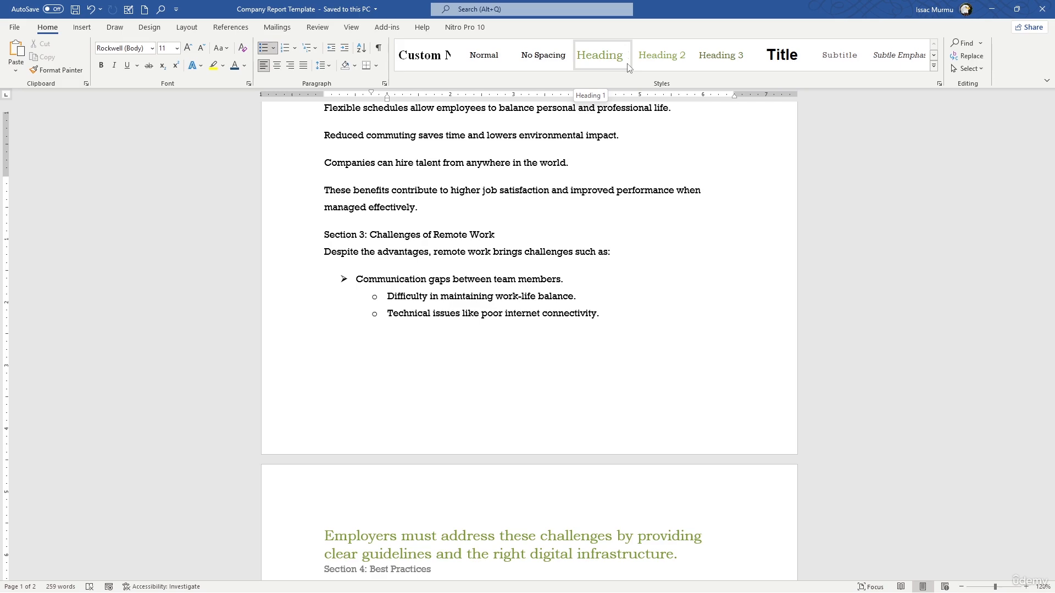
scroll(629, 122, "up", 6)
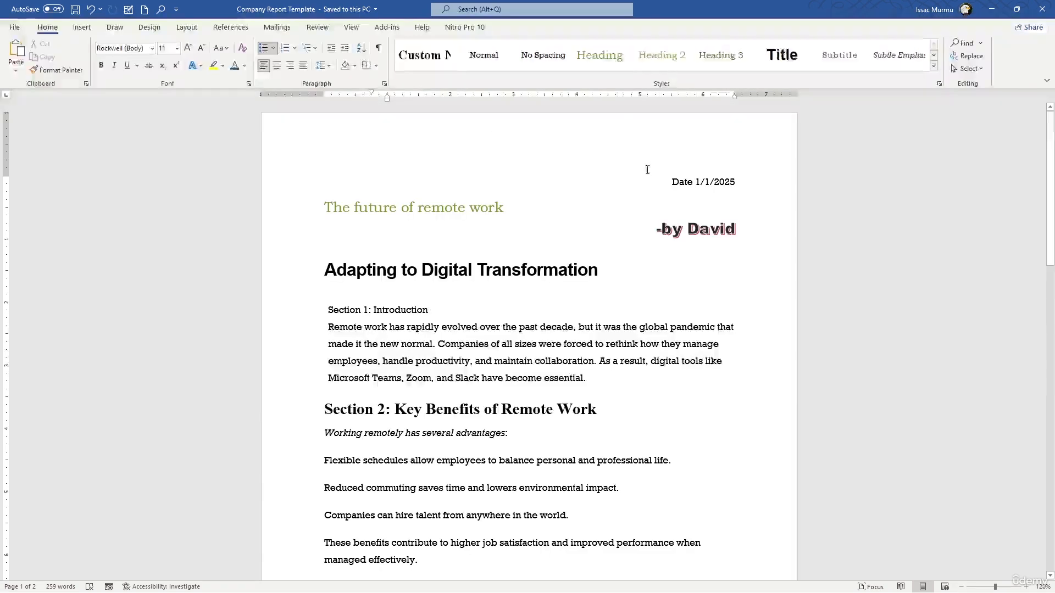